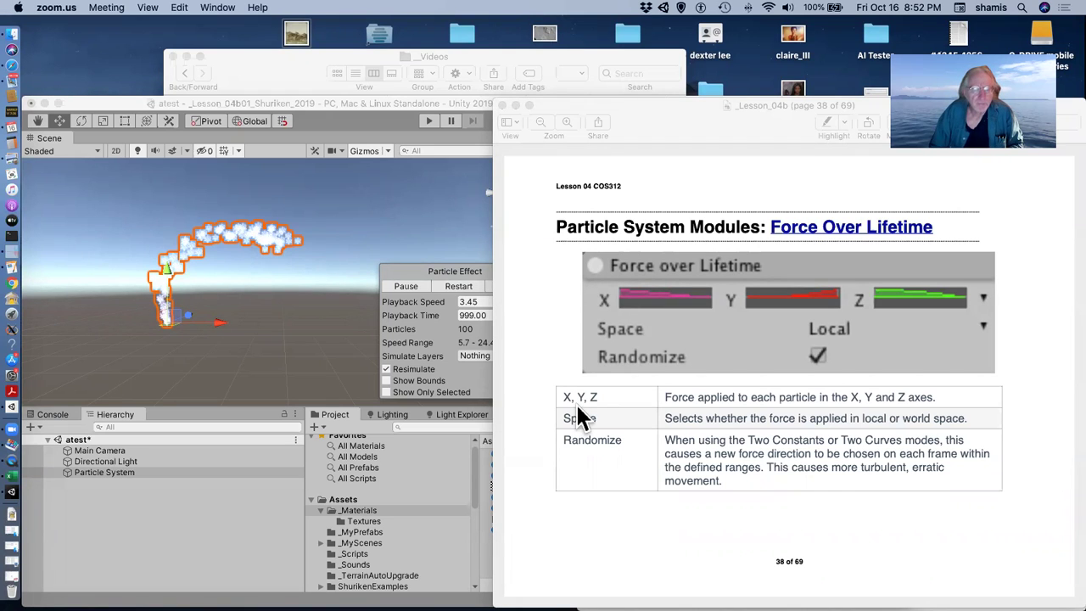
# Step: Bring the Unity editor with the snowflake particle scene in front of the Preview slide
pyautogui.click(275, 348)
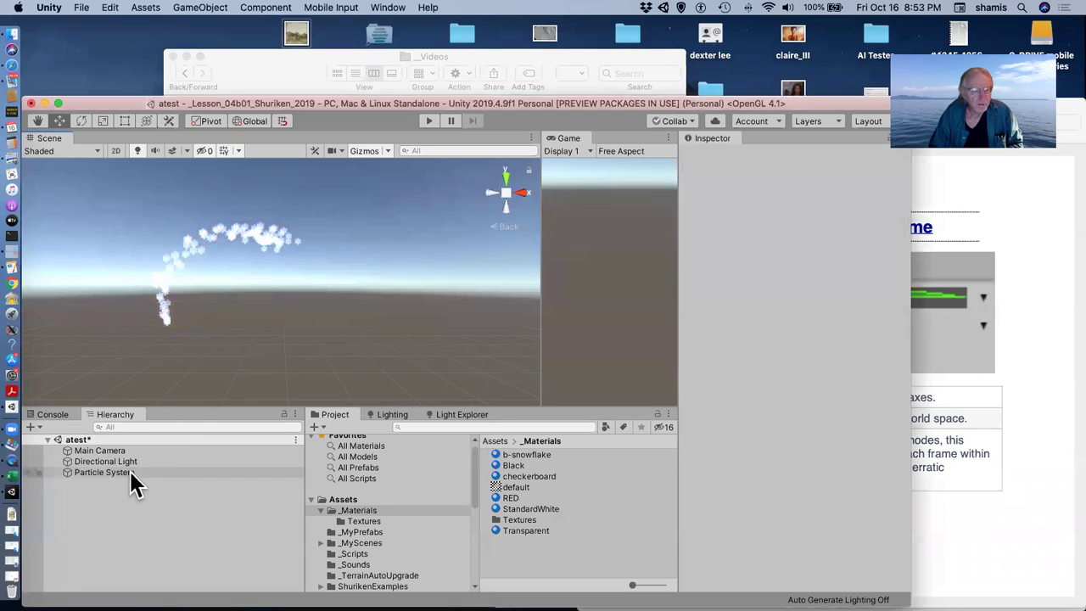
# Step: Select the Particle System and scroll its Inspector to the Force over Lifetime module, collapsing and re-expanding it
pyautogui.click(129, 471)
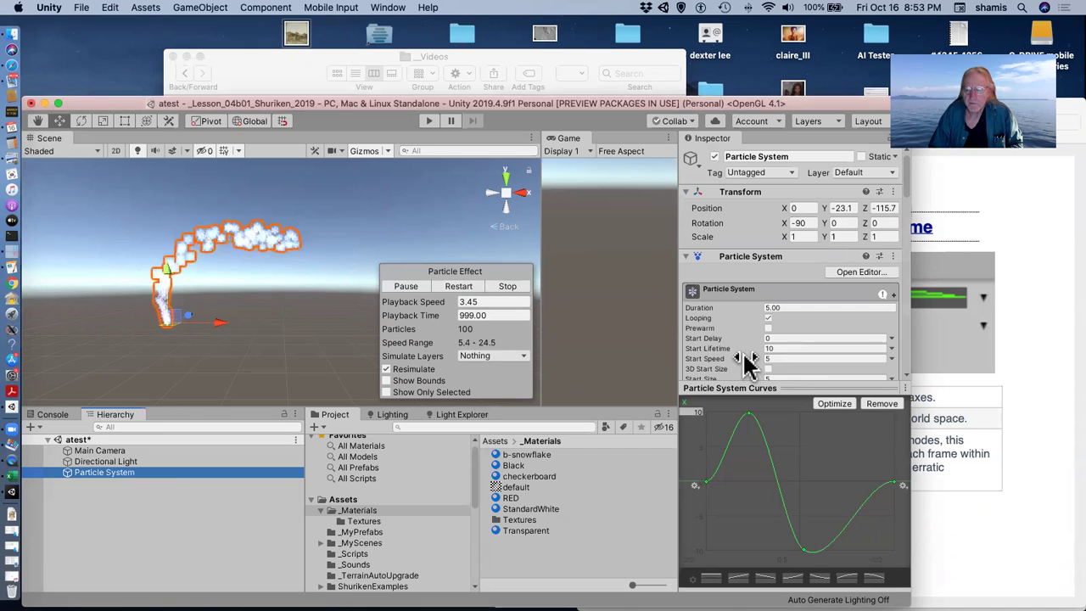
pyautogui.scroll(-2, 746, 361)
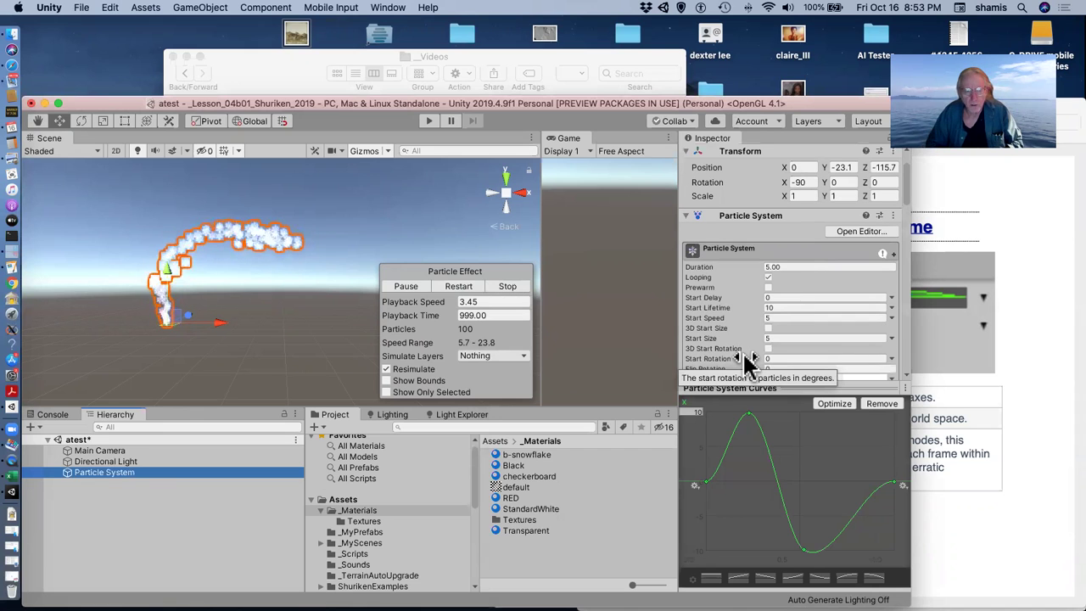
pyautogui.scroll(-2, 742, 329)
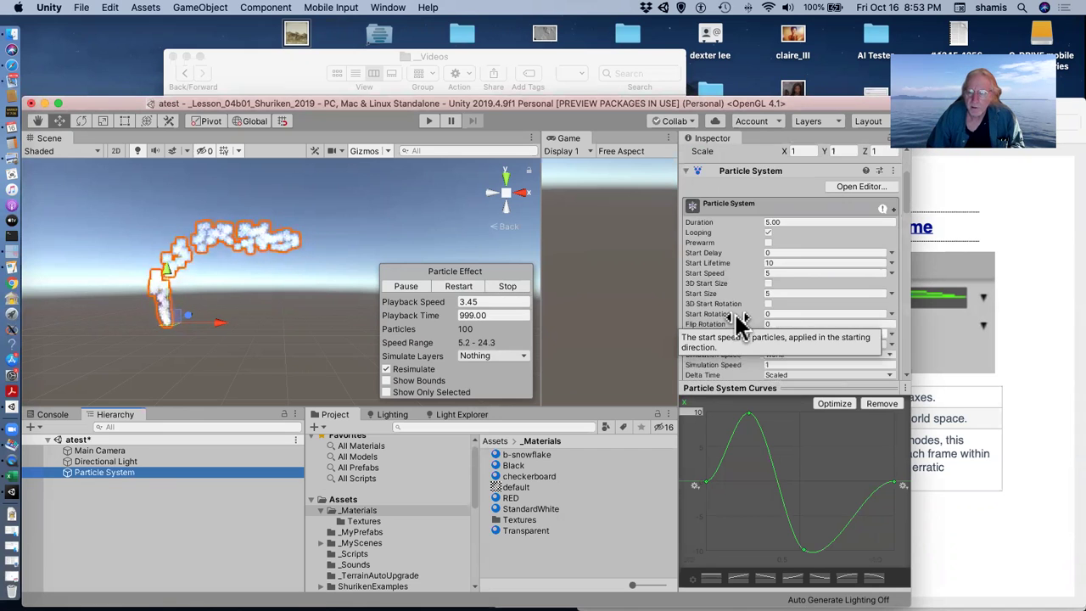
pyautogui.scroll(-10, 740, 321)
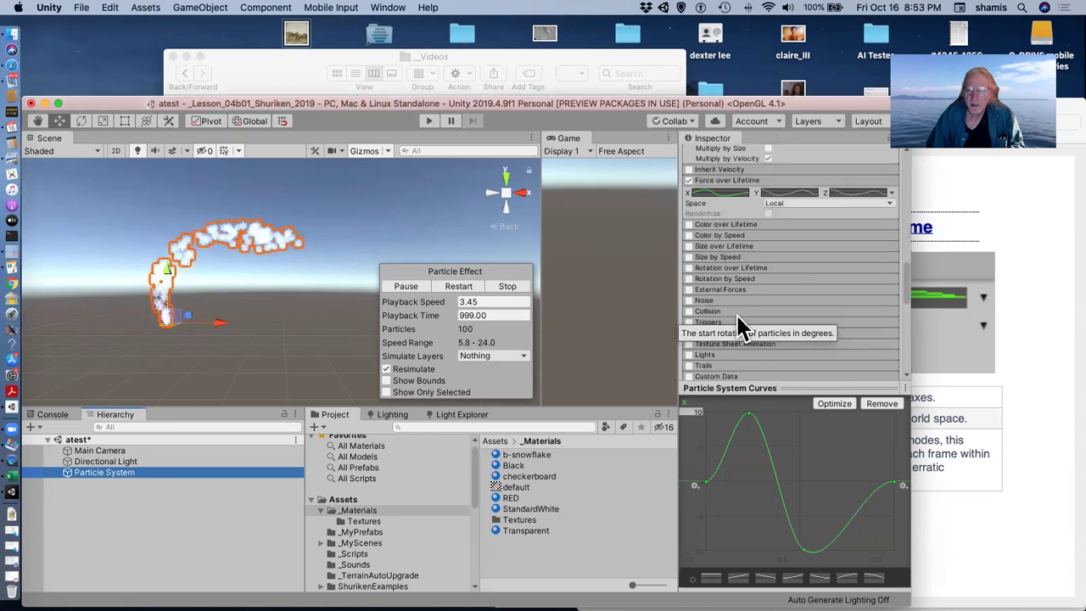
pyautogui.scroll(2, 738, 318)
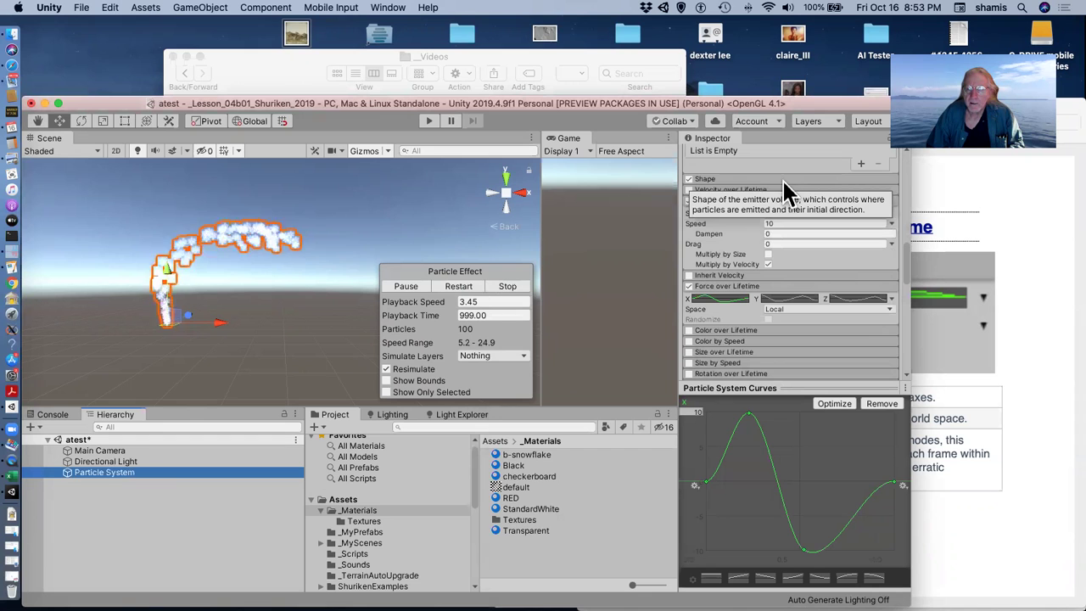
pyautogui.scroll(4, 783, 177)
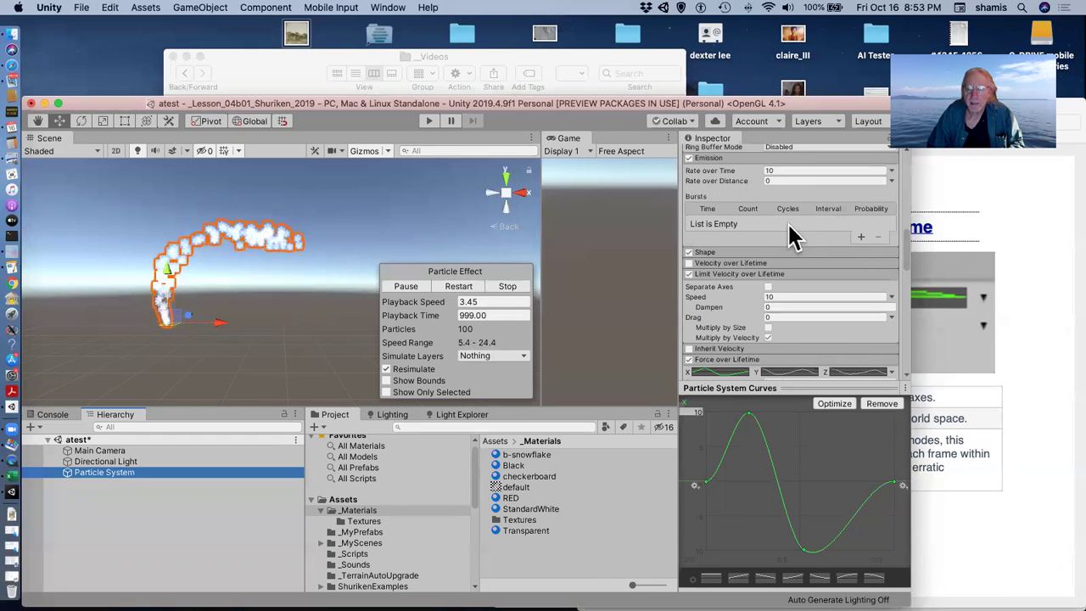
pyautogui.scroll(-5, 789, 225)
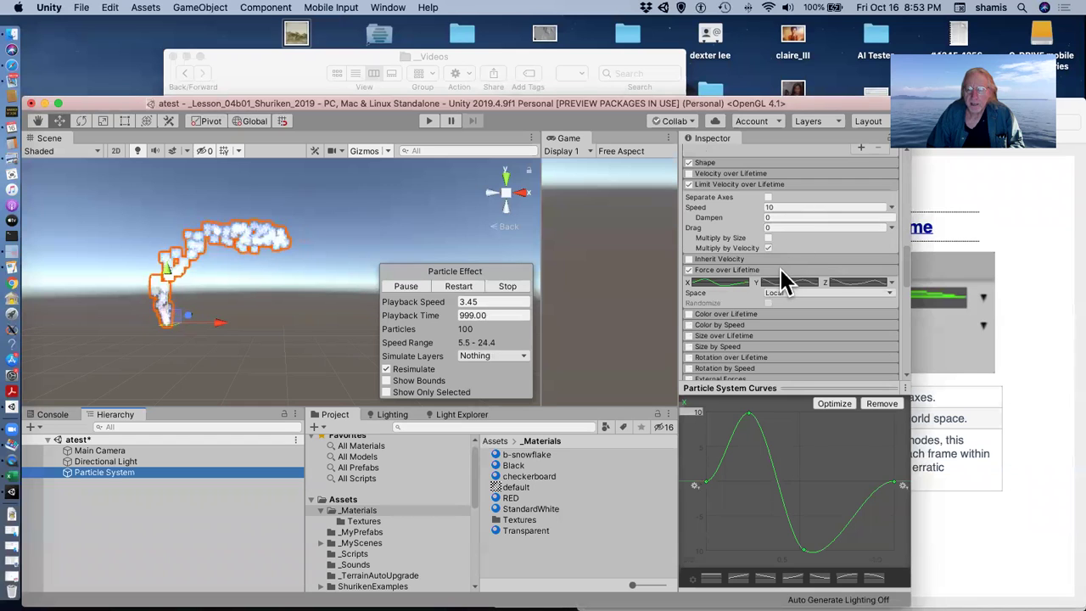
pyautogui.click(782, 270)
pyautogui.click(786, 270)
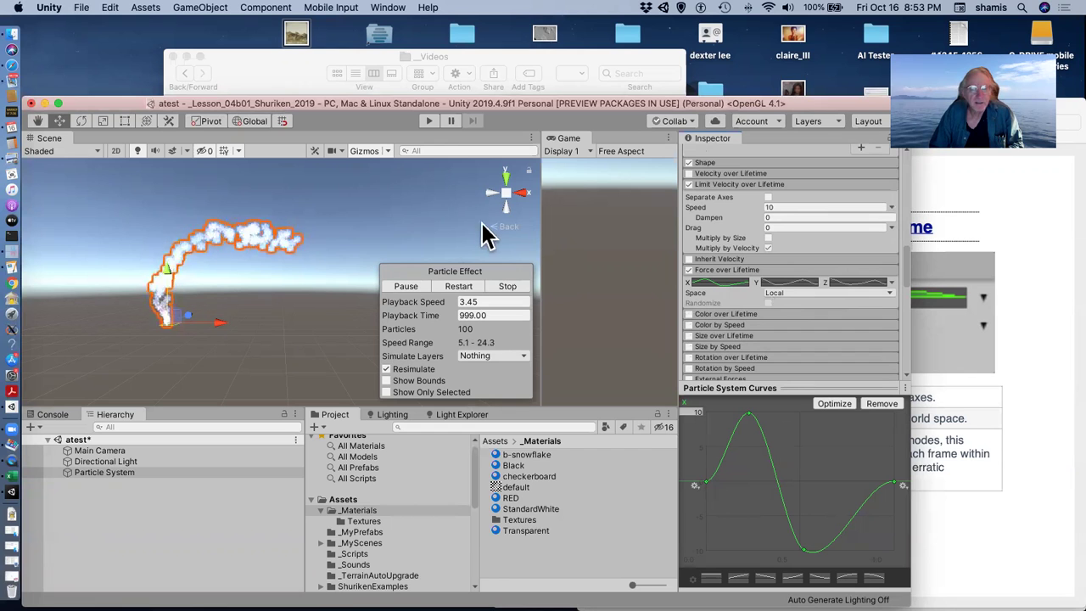
# Step: Cycle the scene gizmo views to Top view and display the Force over Lifetime Y curve
pyautogui.click(523, 195)
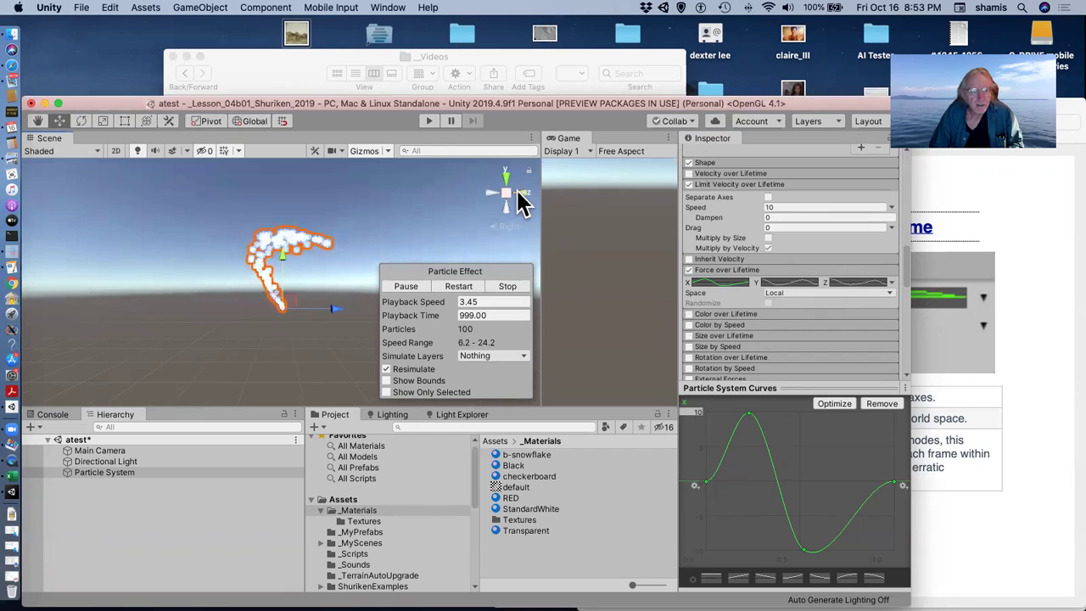
pyautogui.click(523, 197)
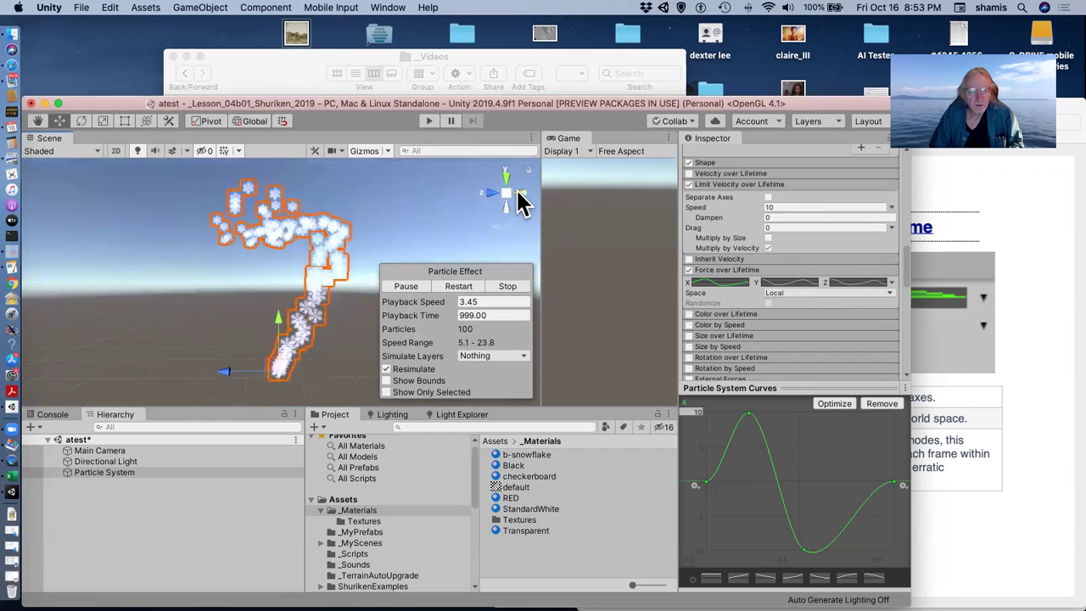
pyautogui.click(520, 193)
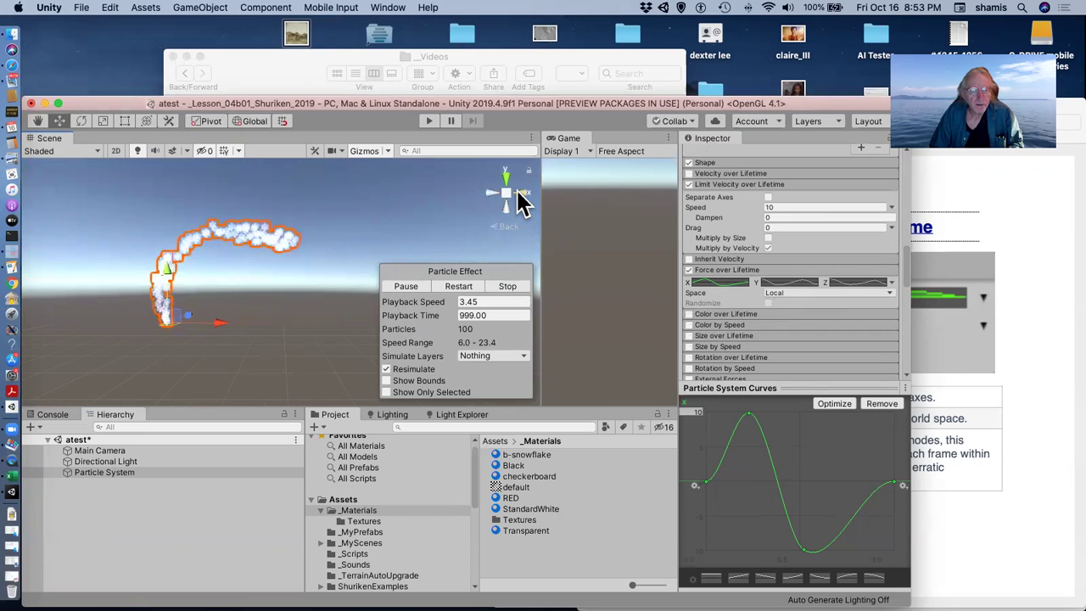
pyautogui.click(521, 197)
pyautogui.click(504, 178)
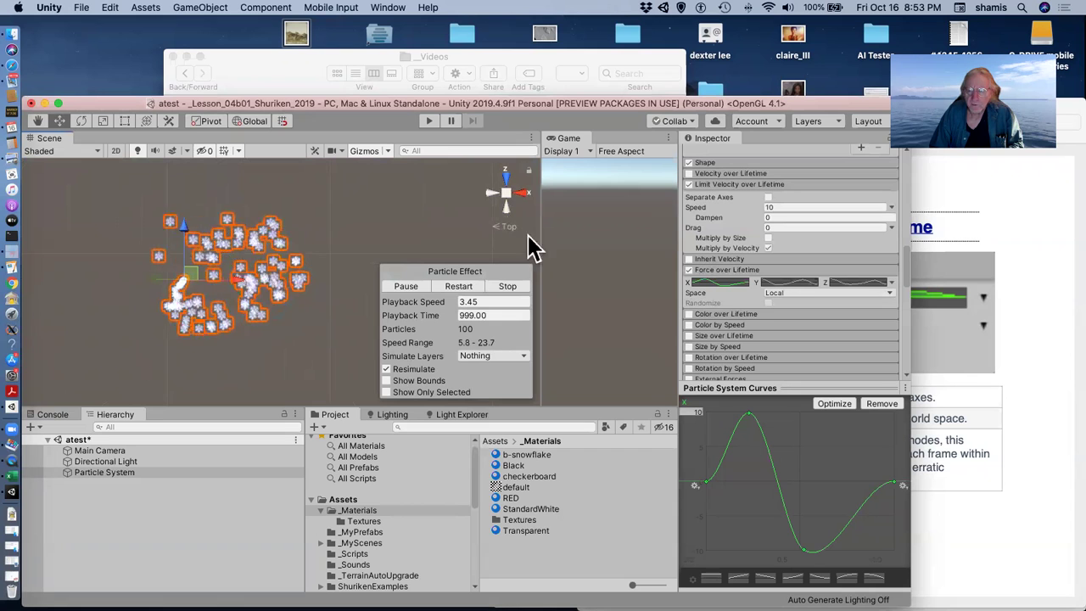
pyautogui.click(791, 282)
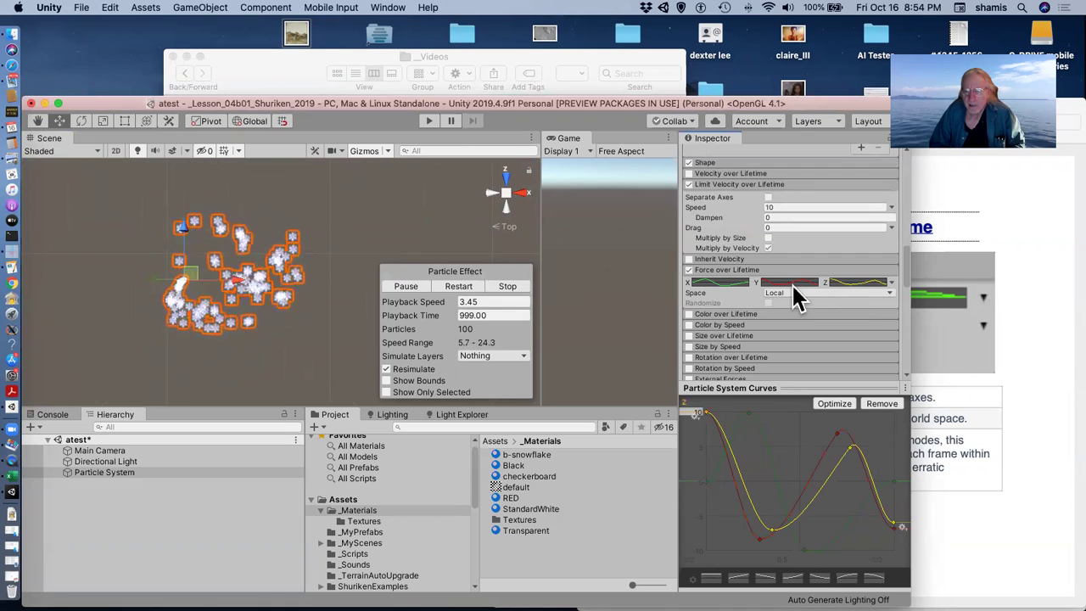
# Step: Advance the lecture PDF to the Color Over Lifetime slide on page 39
pyautogui.scroll(10, 792, 282)
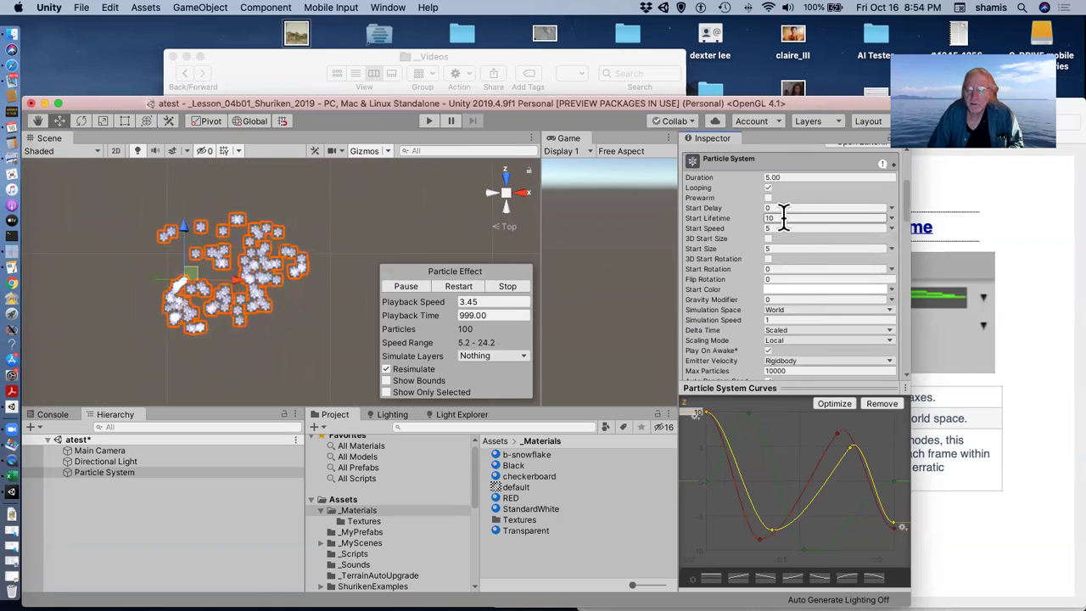
pyautogui.scroll(-10, 834, 317)
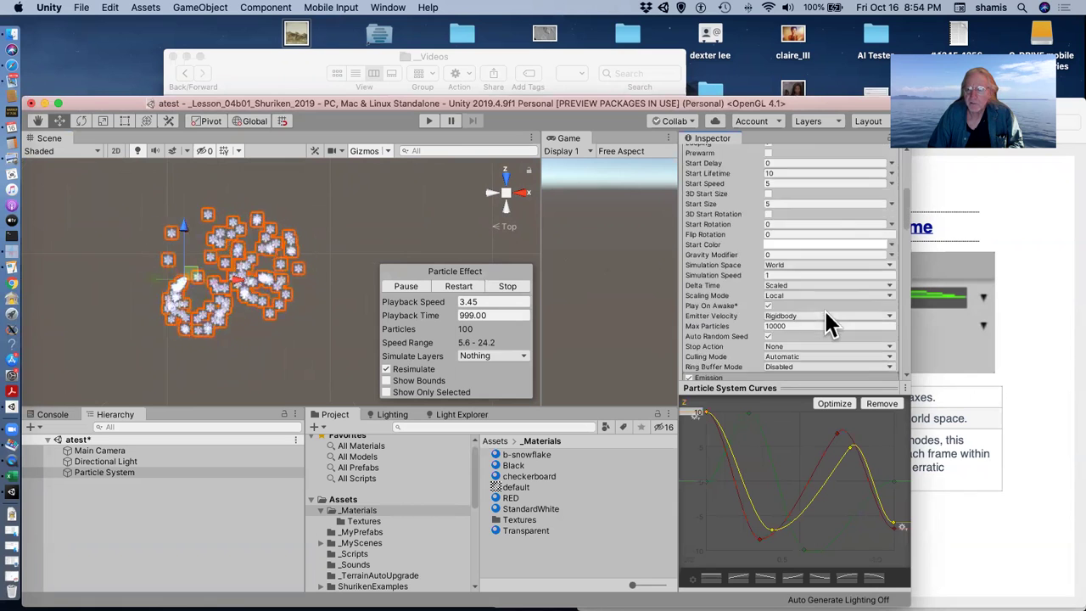
pyautogui.click(1050, 321)
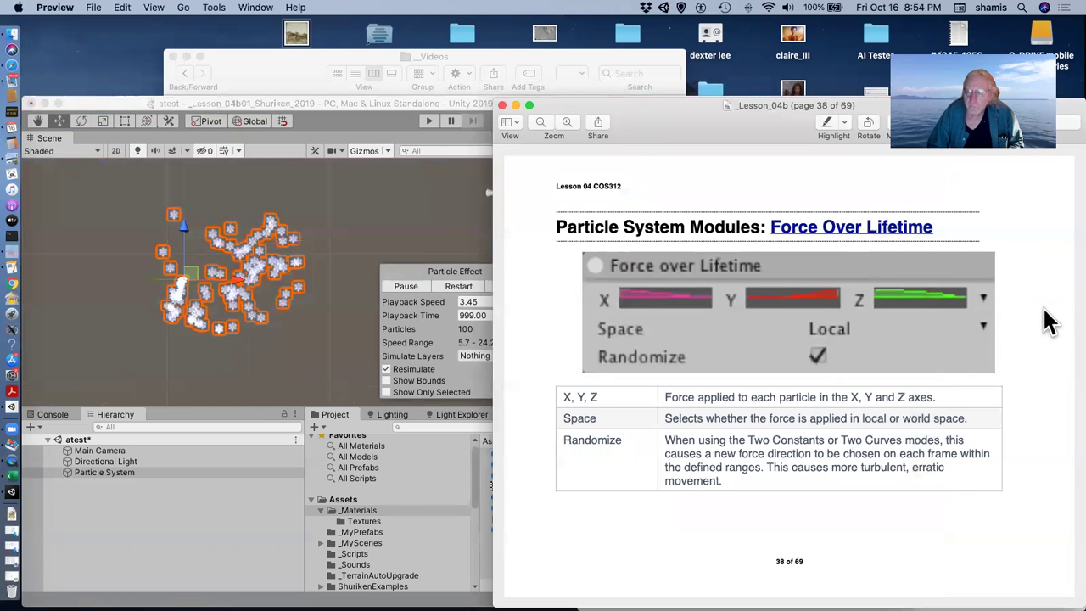
pyautogui.press('Right')
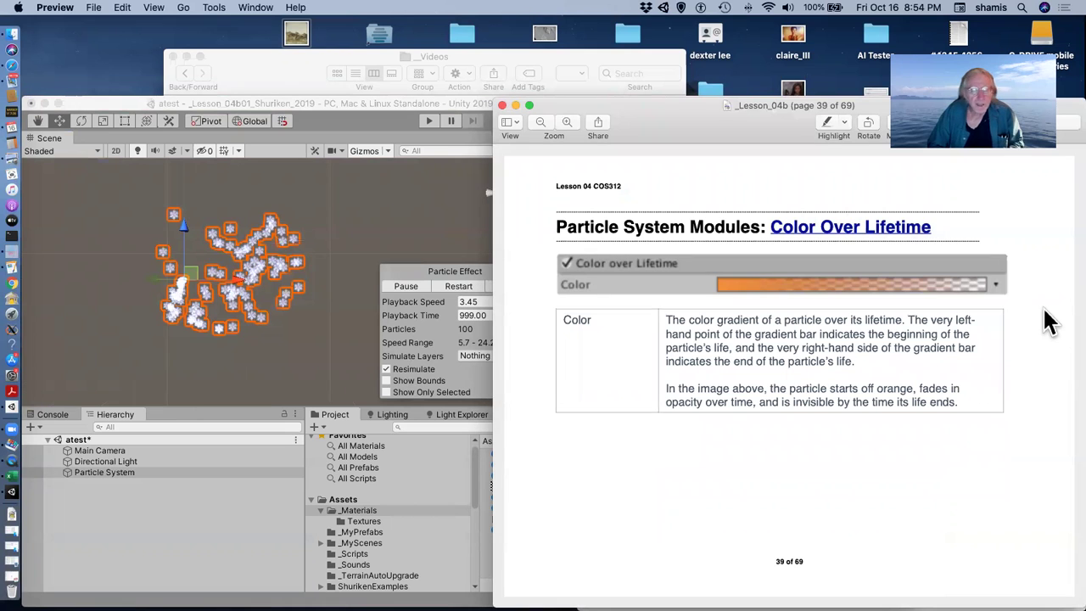
# Step: Enable and expand Color over Lifetime on the Particle System, keeping the Gradient colour mode
pyautogui.click(154, 472)
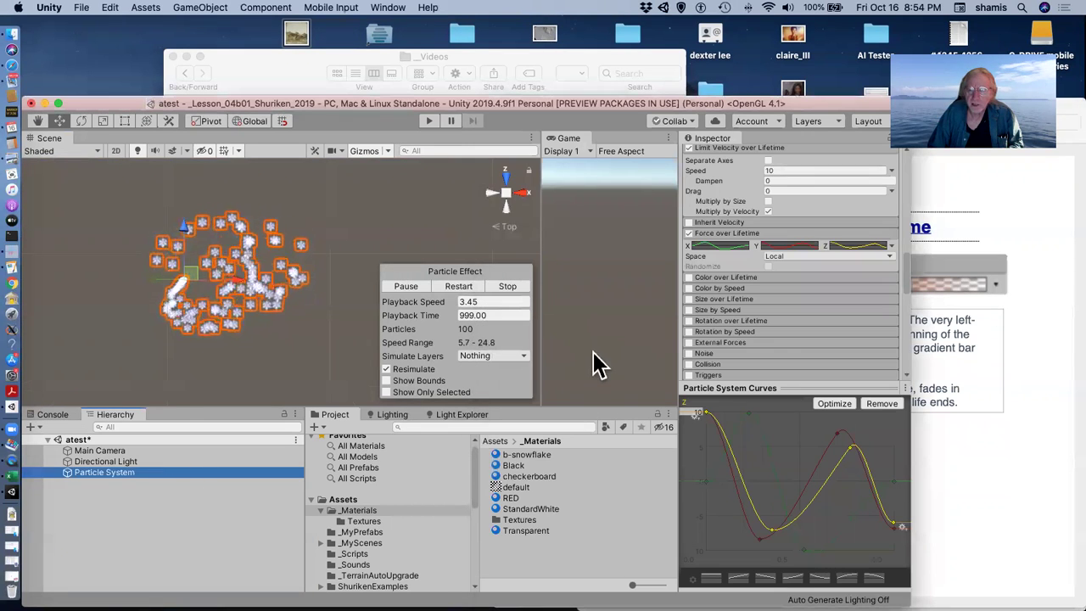
pyautogui.click(689, 278)
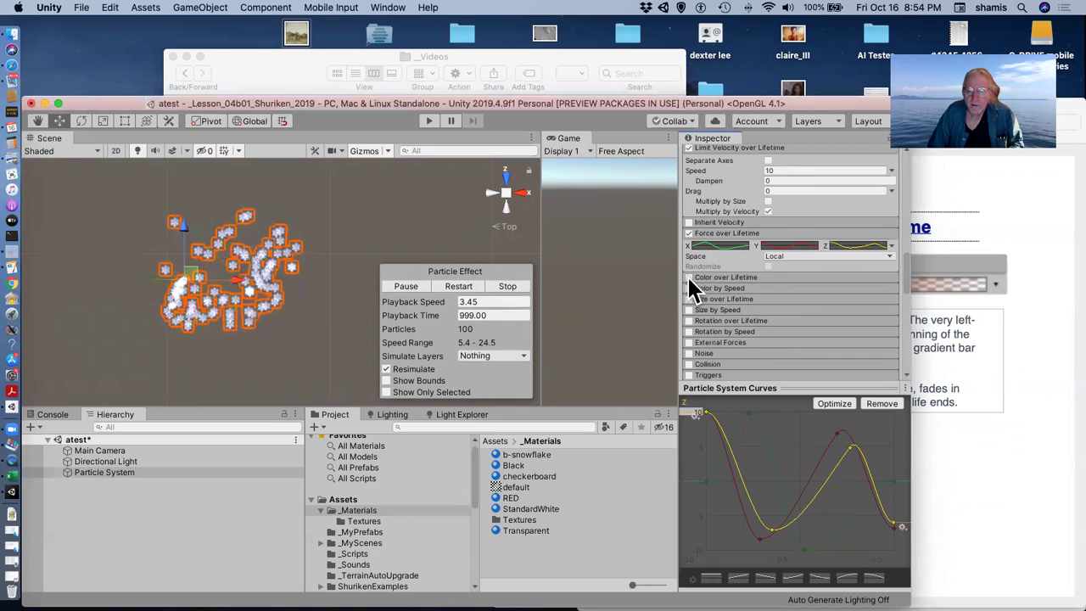
pyautogui.click(765, 277)
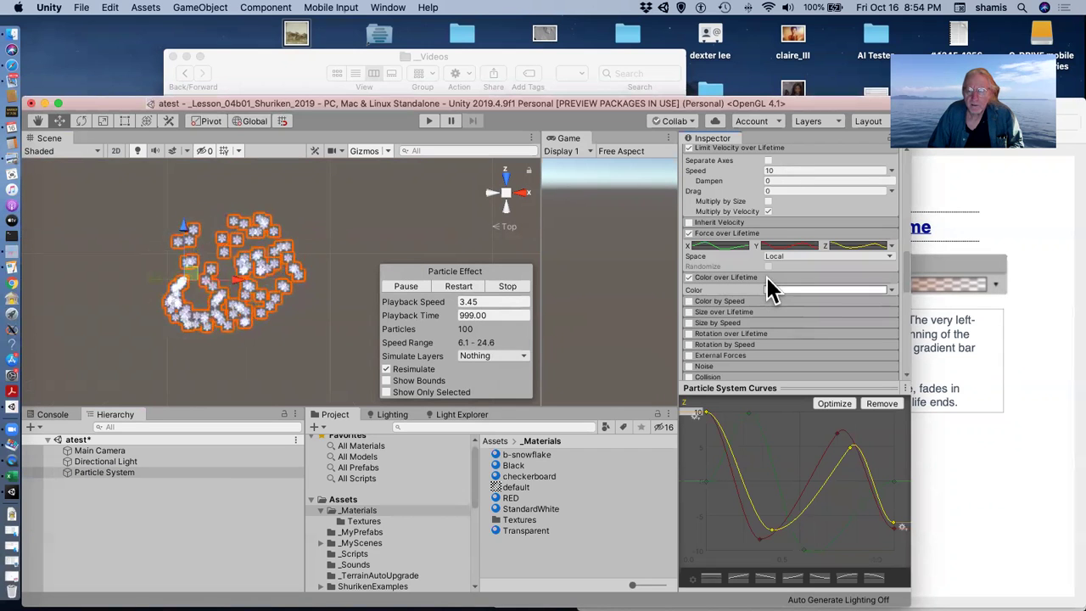
pyautogui.click(827, 290)
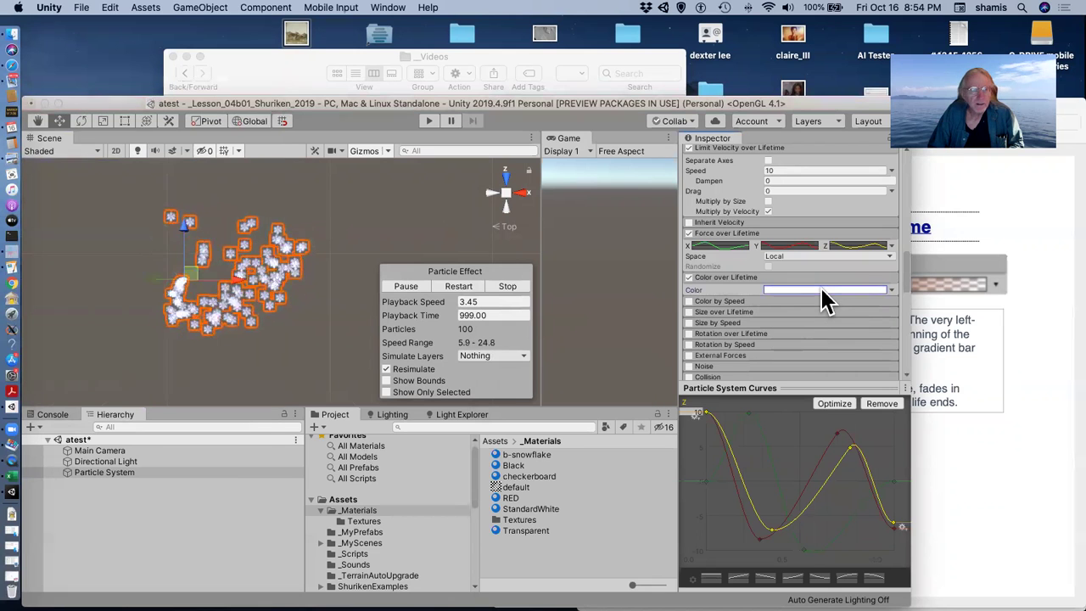
pyautogui.click(825, 294)
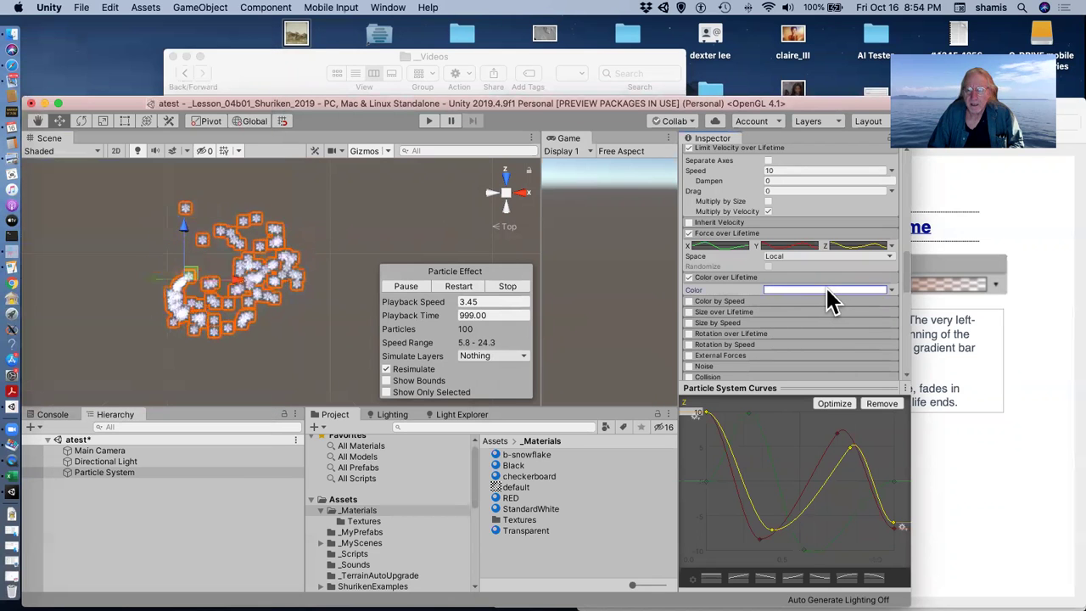
pyautogui.click(891, 290)
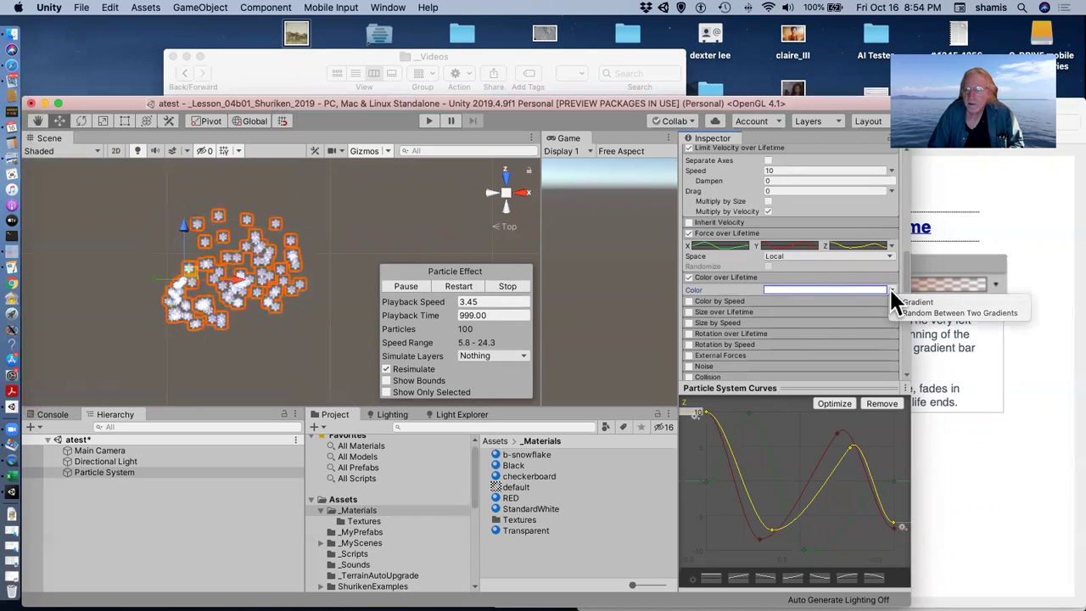
pyautogui.click(917, 303)
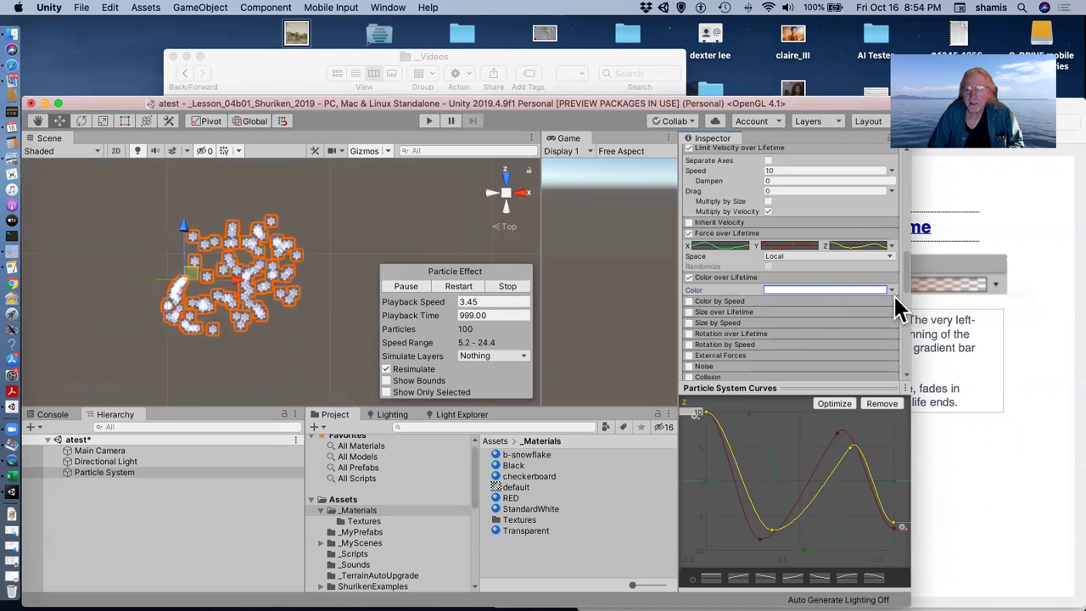
# Step: Apply the red-green-blue gradient preset to Color over Lifetime, then reopen the gradient
pyautogui.click(828, 291)
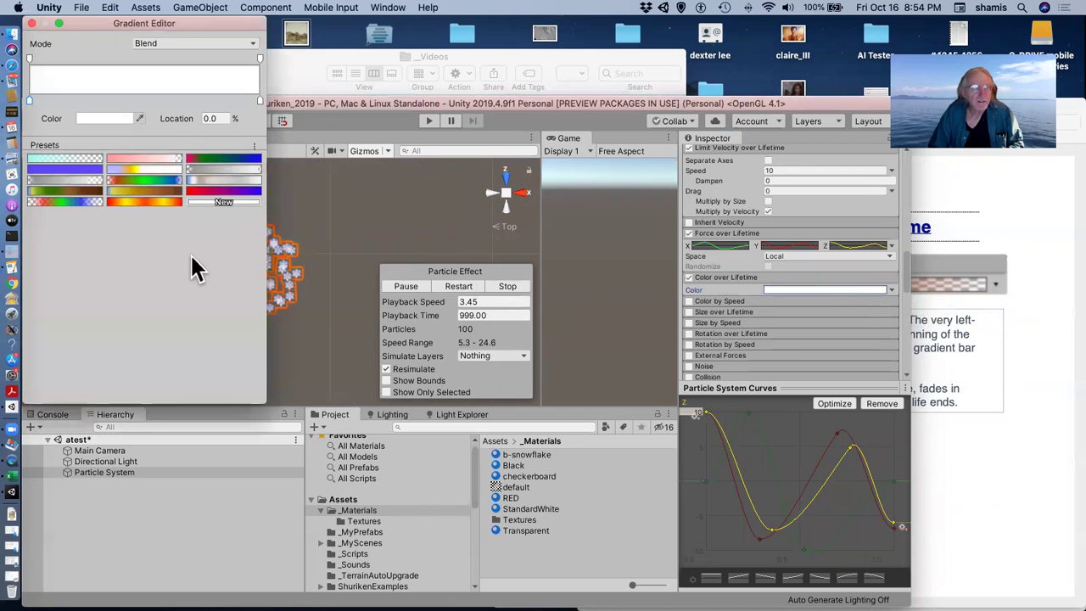
pyautogui.click(222, 161)
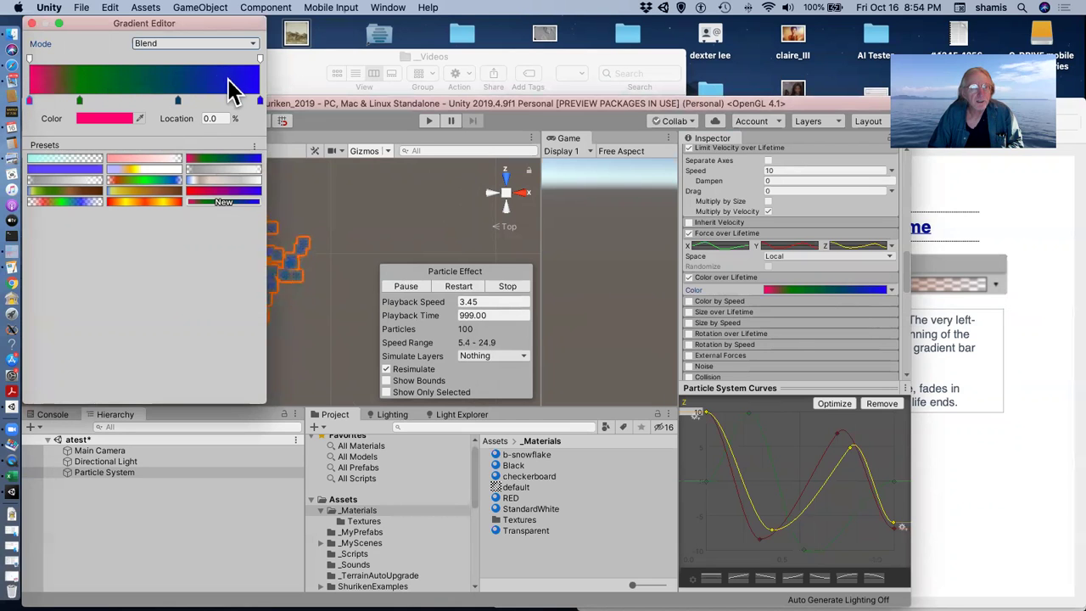
pyautogui.click(30, 23)
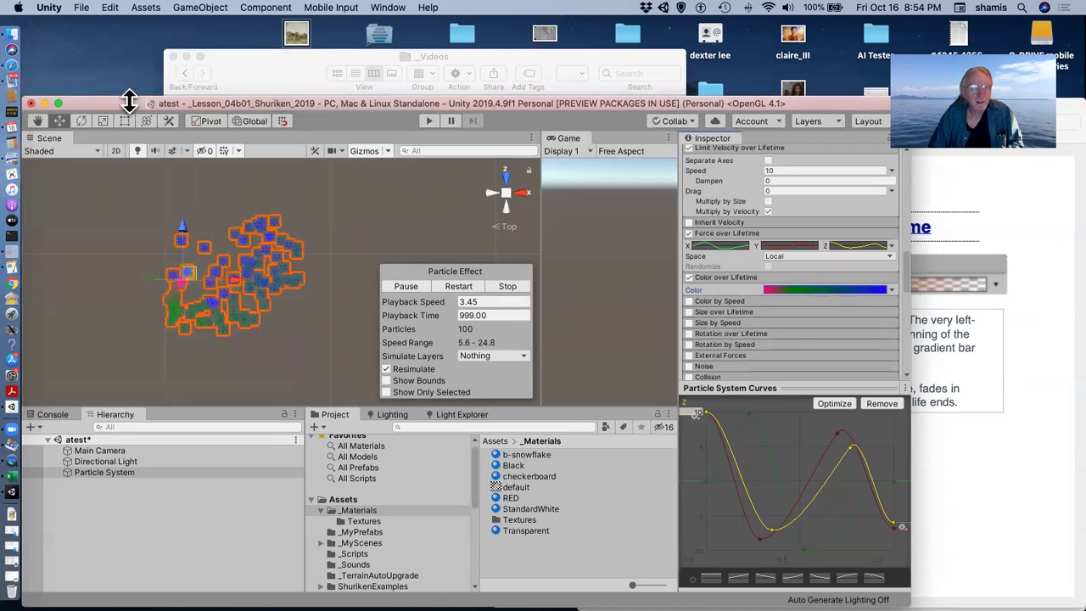
pyautogui.click(520, 197)
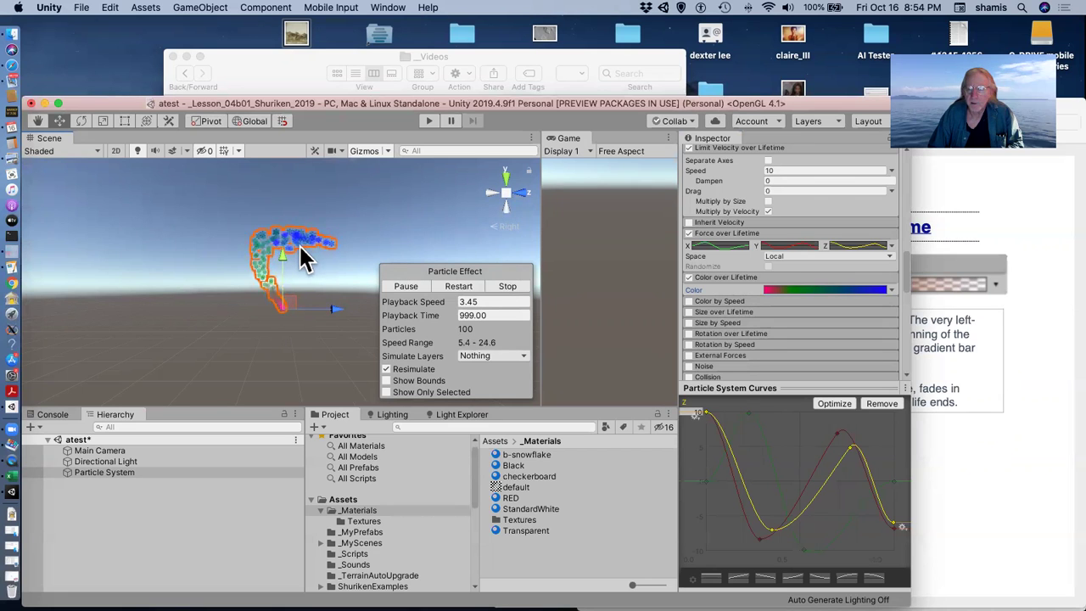
pyautogui.click(836, 292)
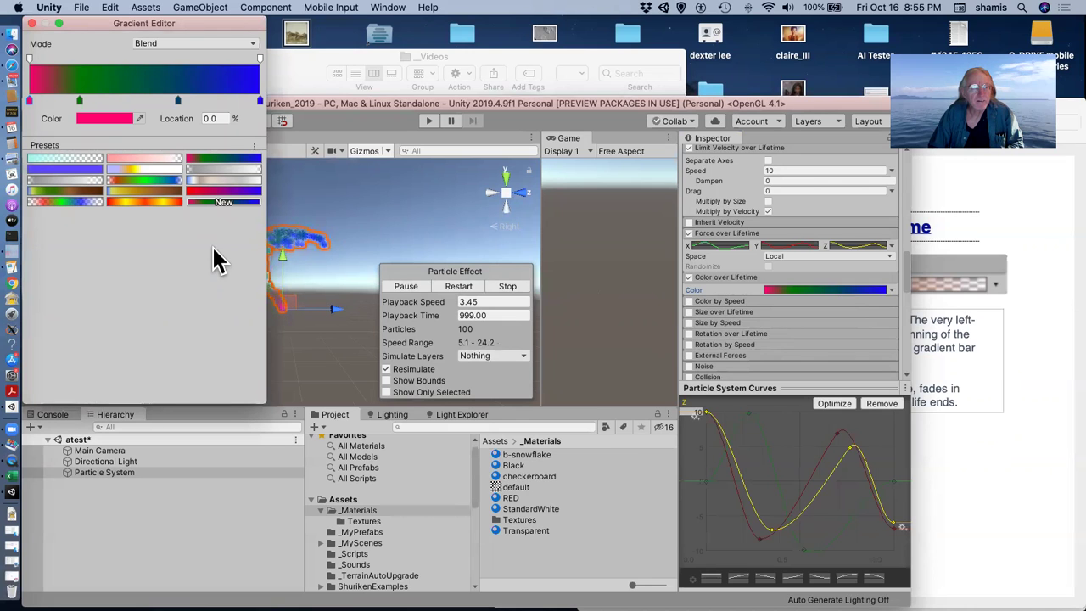
# Step: Add an end alpha key at 0 so the gradient fades out after 78.8%
pyautogui.click(231, 57)
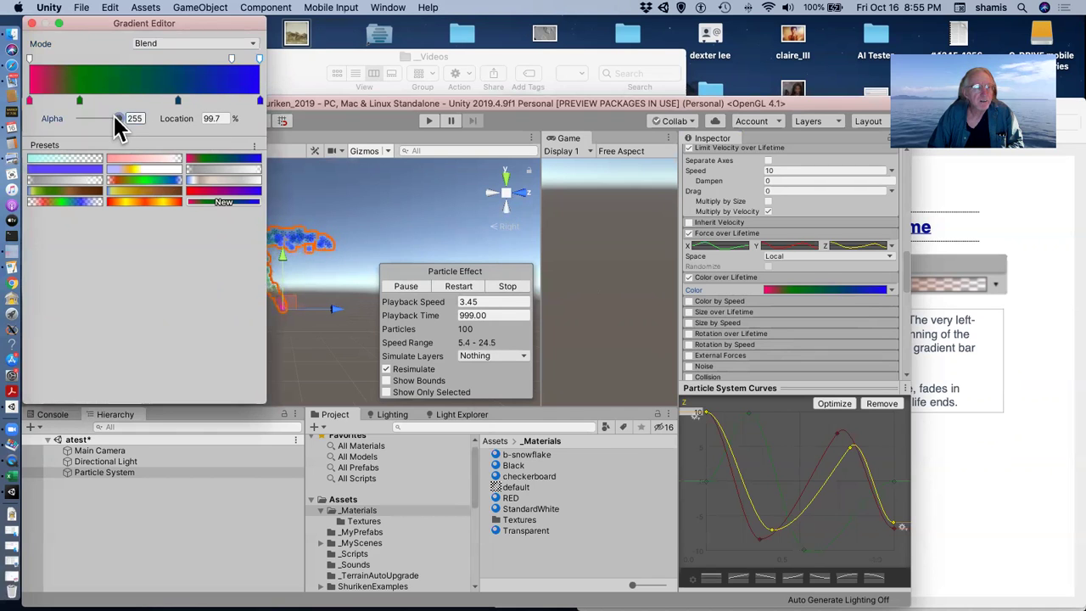
pyautogui.moveTo(107, 117); pyautogui.dragTo(72, 118)
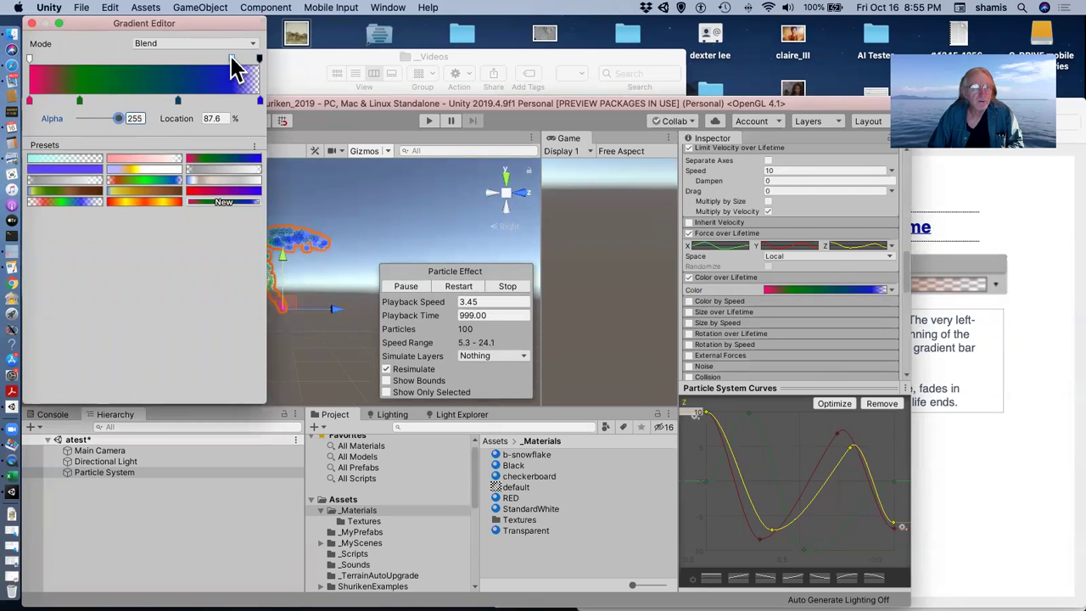
pyautogui.moveTo(220, 60); pyautogui.dragTo(215, 60)
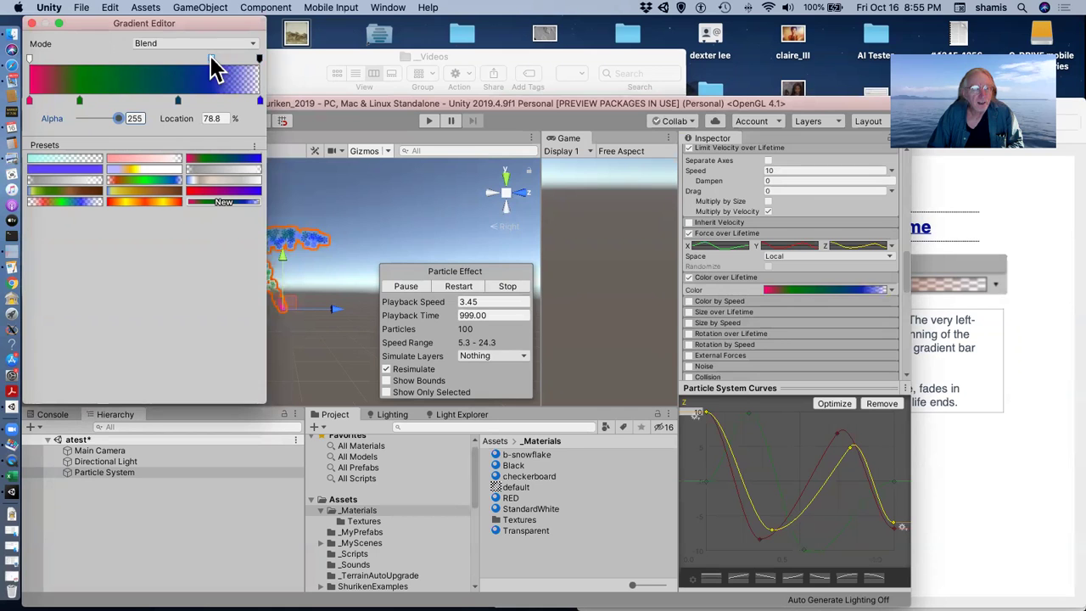
# Step: Switch to Front view and set the particle preview Playback Speed to 1
pyautogui.click(347, 207)
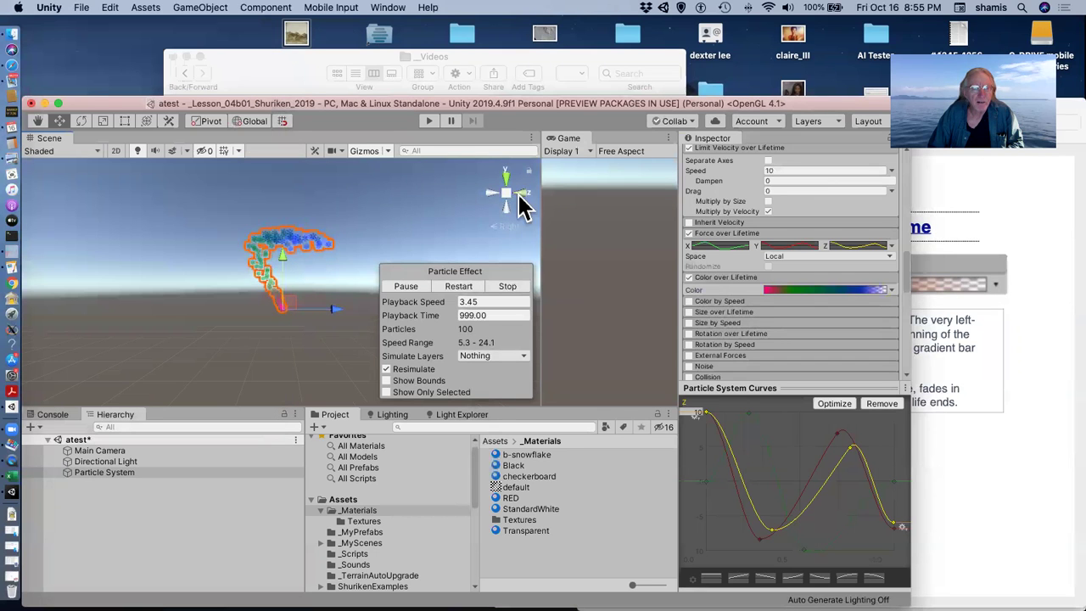
pyautogui.click(521, 196)
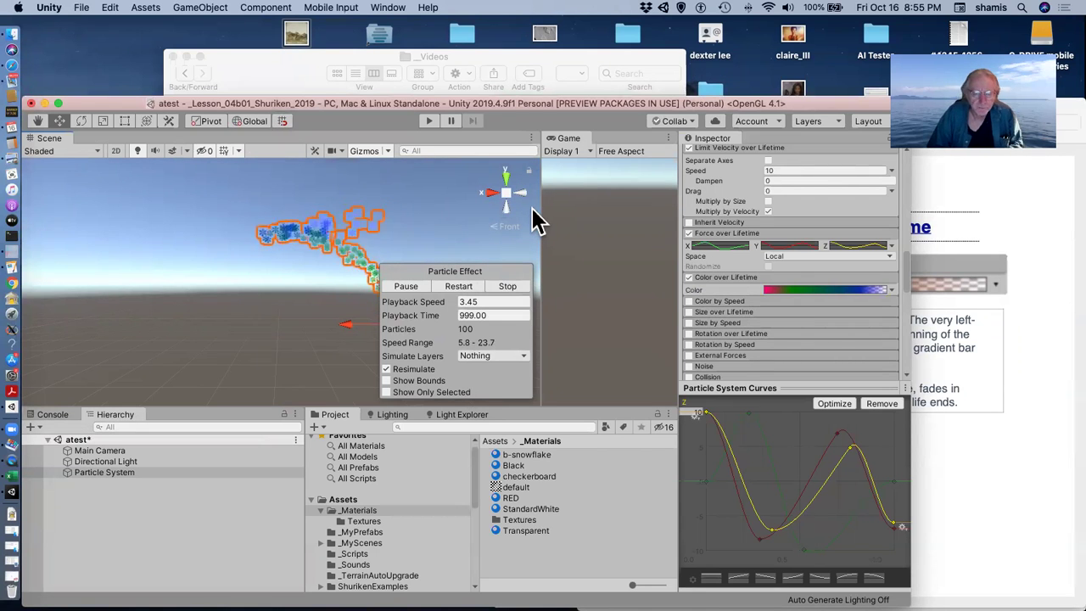
pyautogui.click(484, 301)
pyautogui.write('1')
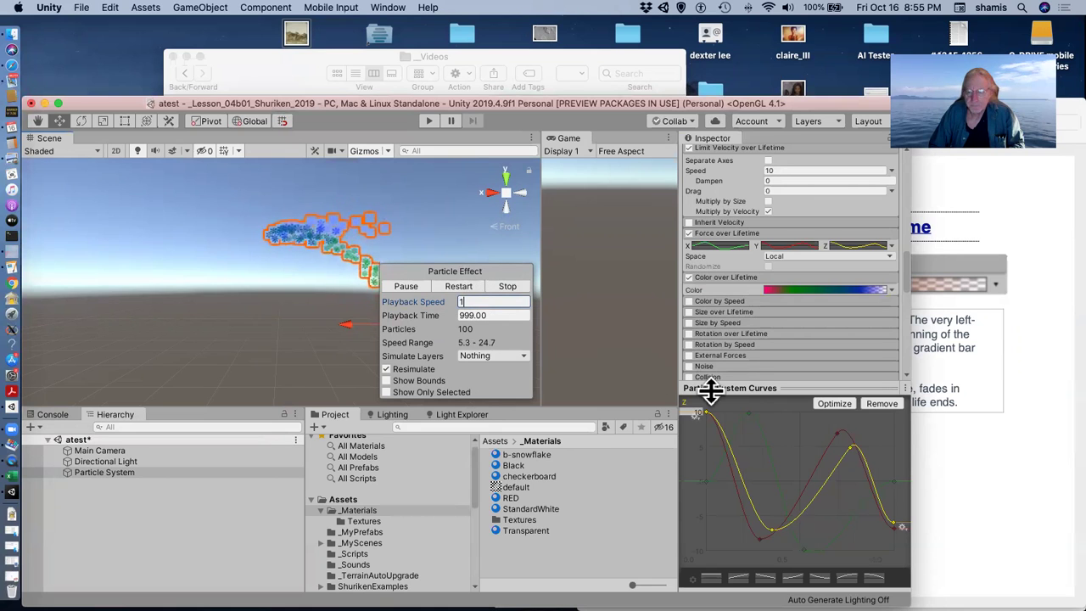
# Step: Check the lesson PDF, then reopen the Color over Lifetime gradient in Unity
pyautogui.click(1062, 362)
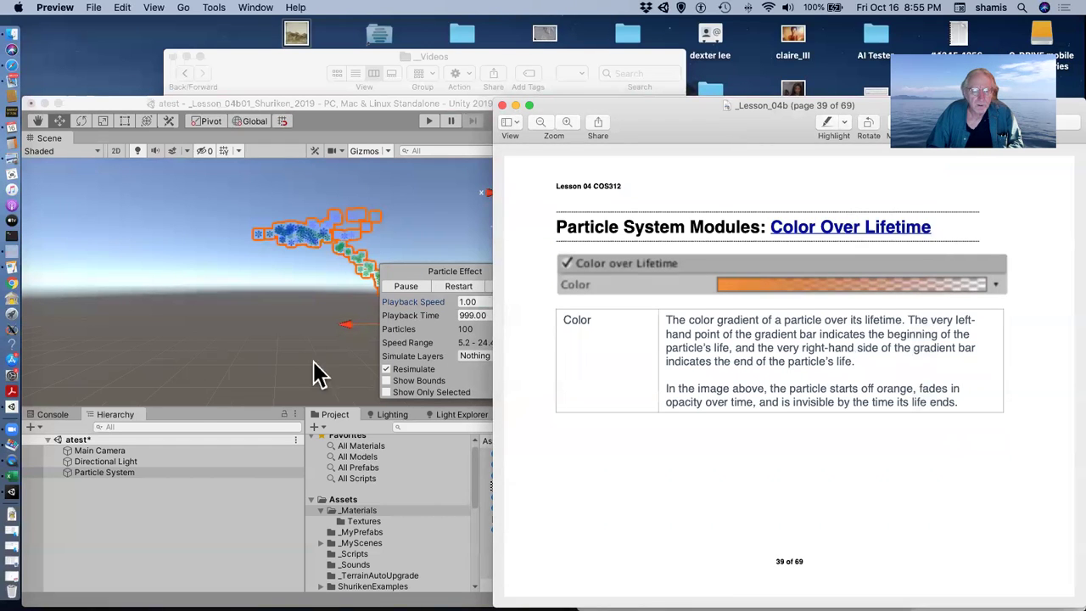
pyautogui.click(182, 473)
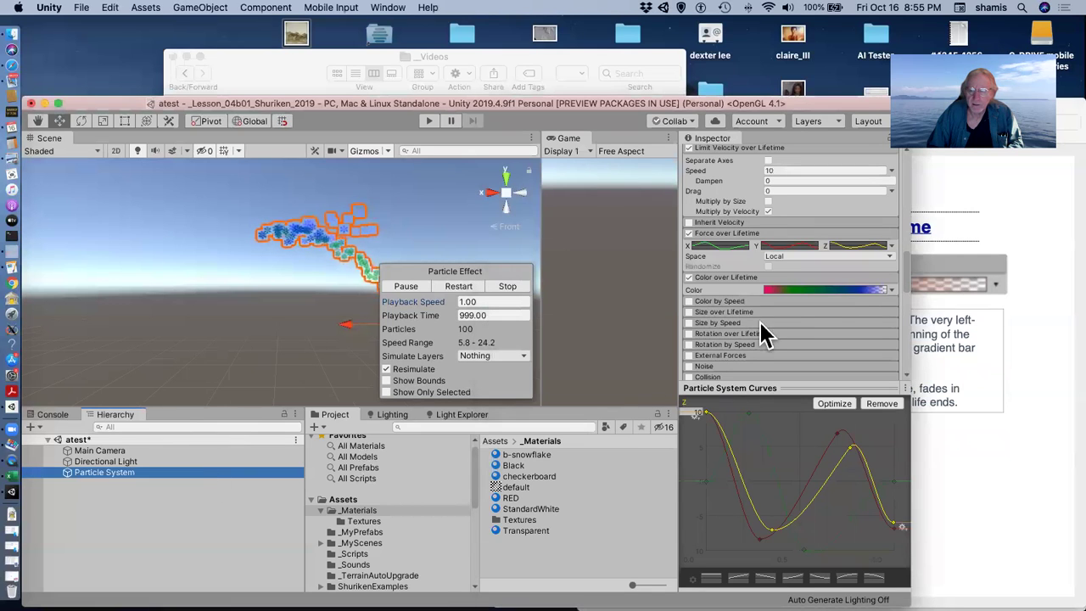
pyautogui.click(852, 298)
pyautogui.click(849, 291)
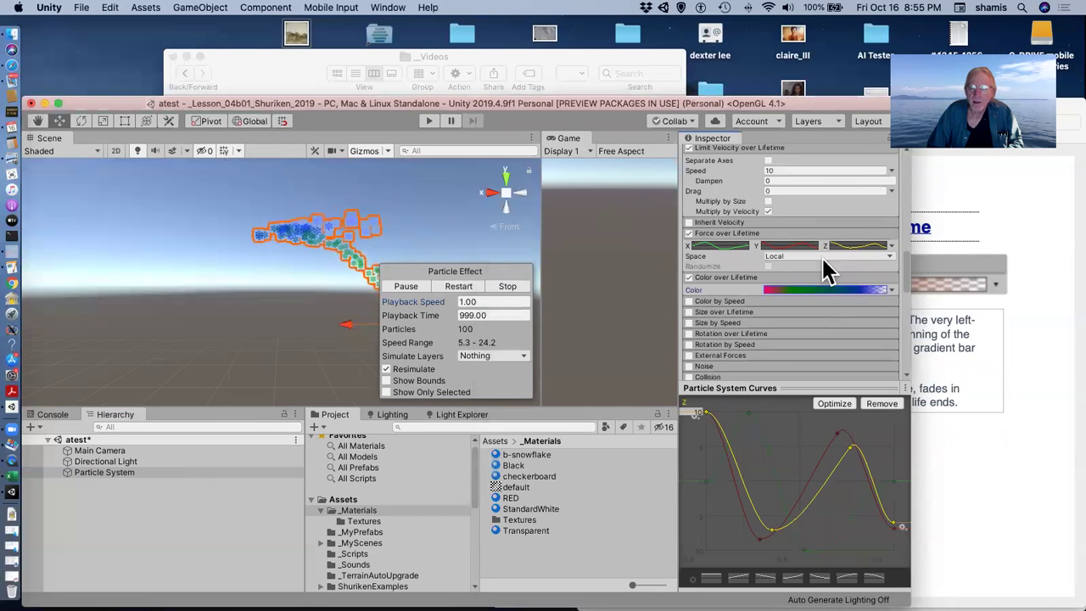
# Step: Add an alpha key near the start and set the first alpha key to 0 so particles fade in
pyautogui.click(822, 290)
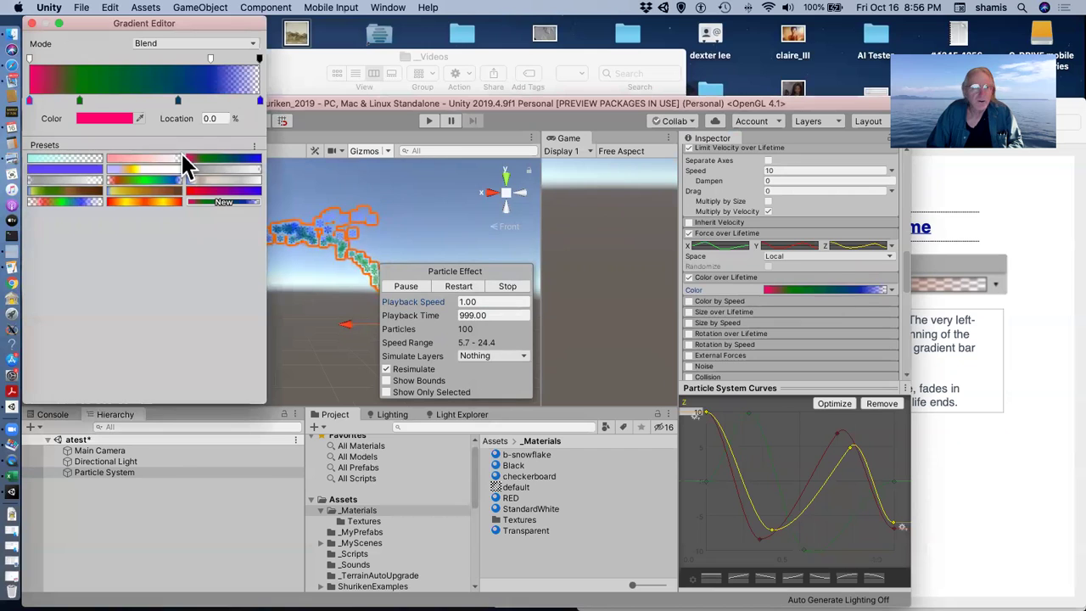
pyautogui.click(43, 58)
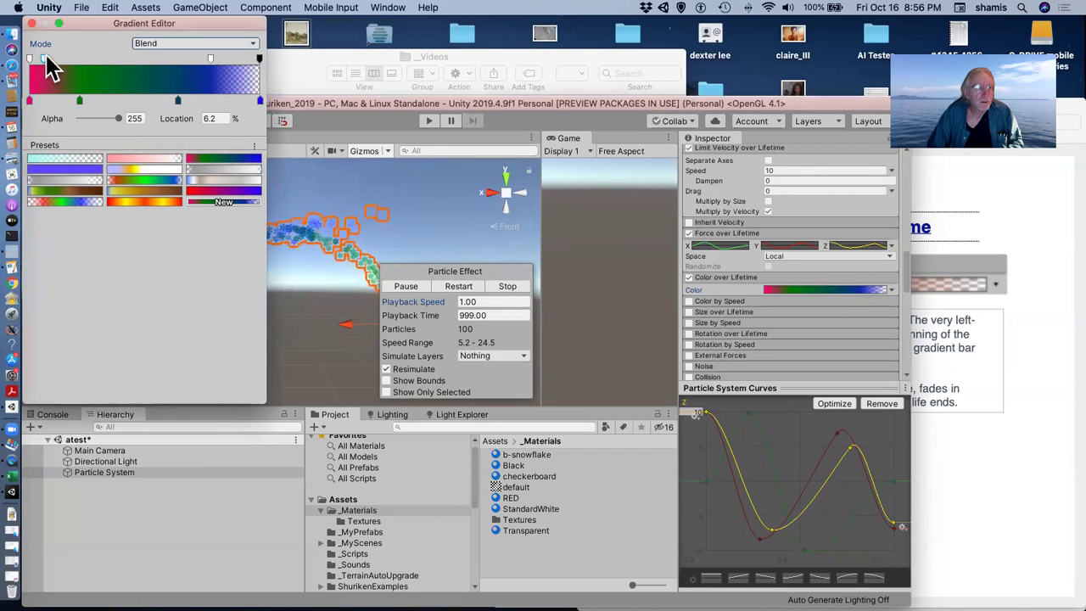
pyautogui.moveTo(44, 57); pyautogui.dragTo(53, 58)
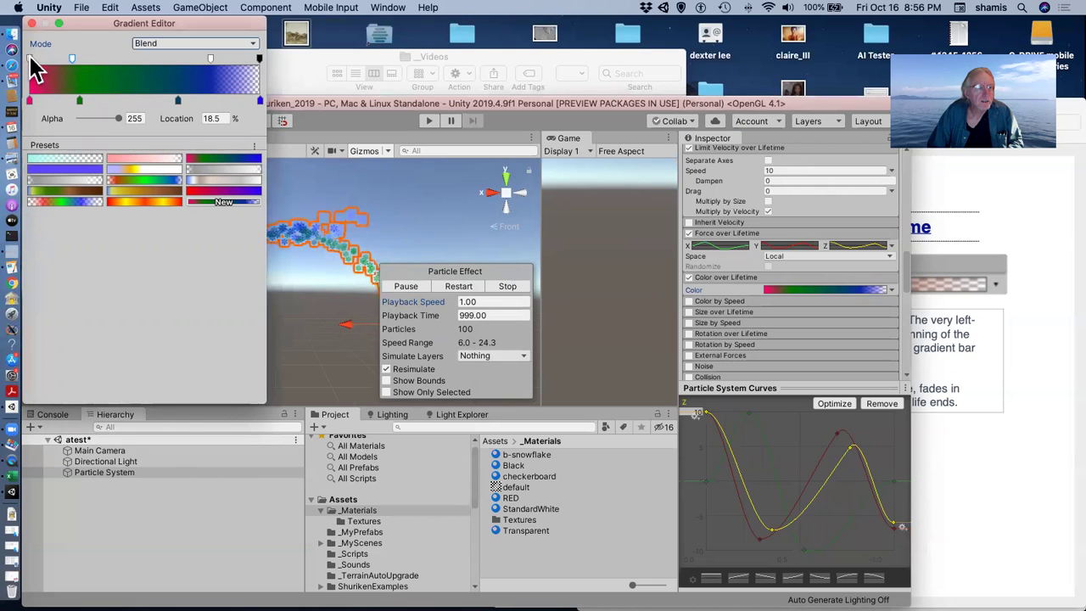
pyautogui.click(29, 58)
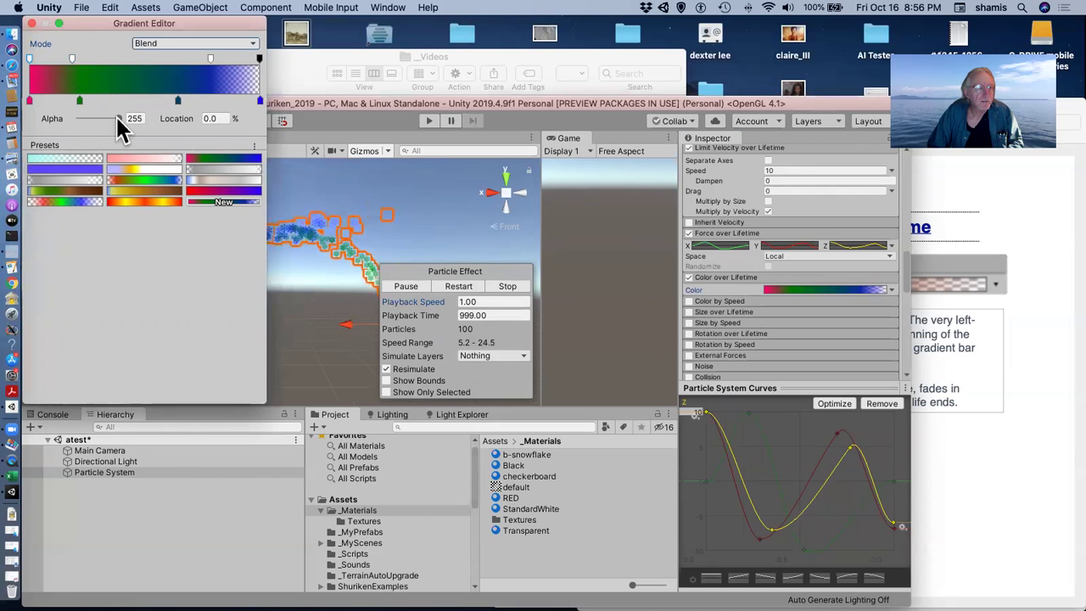
pyautogui.moveTo(116, 117); pyautogui.dragTo(17, 116)
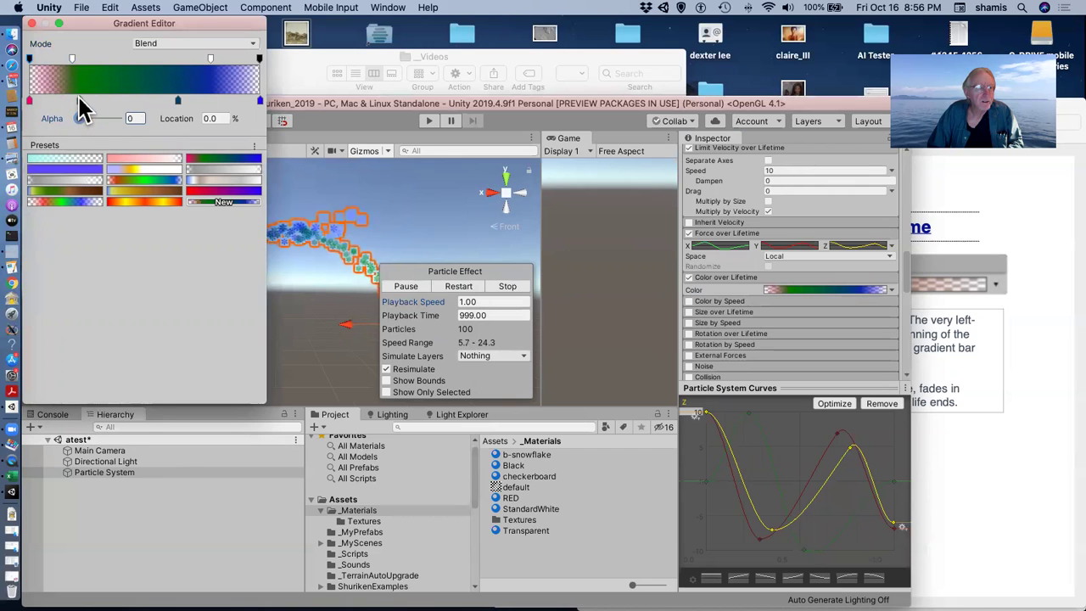
# Step: Add a green colour key to the gradient, placing it at about 43.8%
pyautogui.click(103, 102)
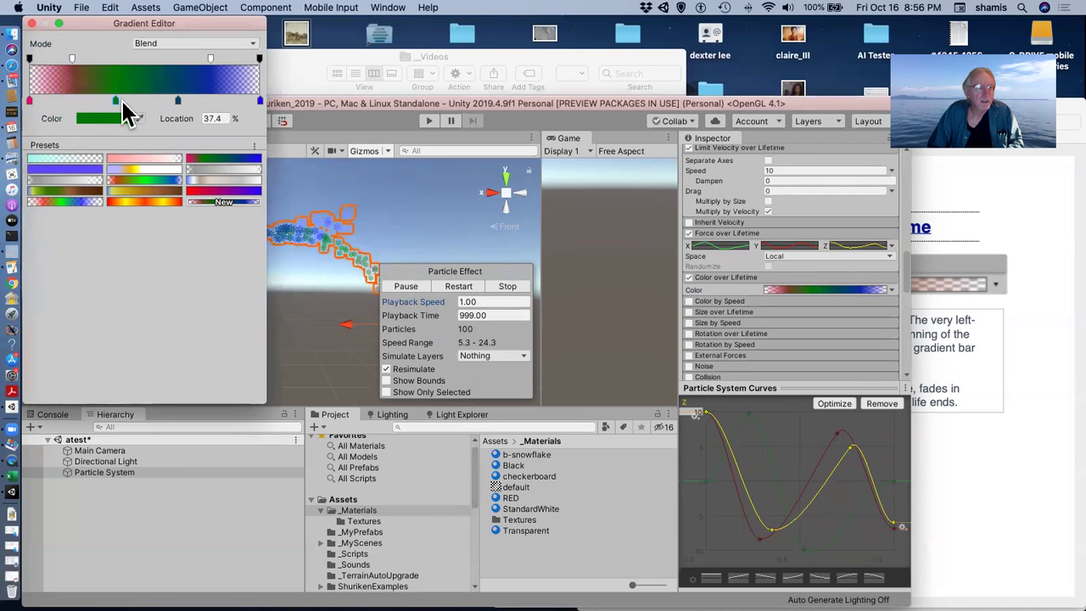
pyautogui.moveTo(130, 100); pyautogui.dragTo(186, 102)
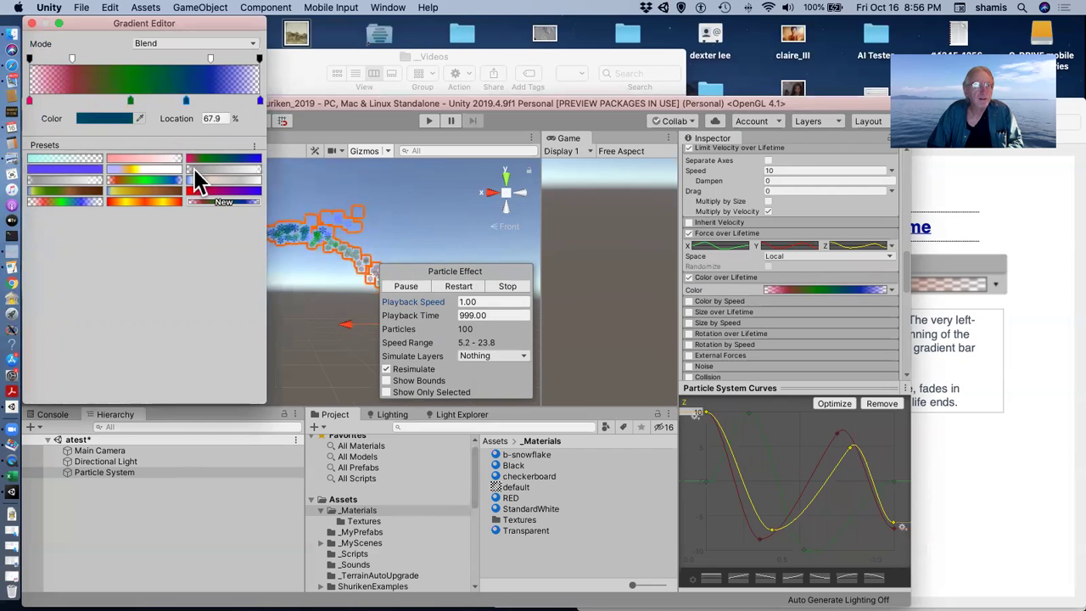
pyautogui.click(439, 235)
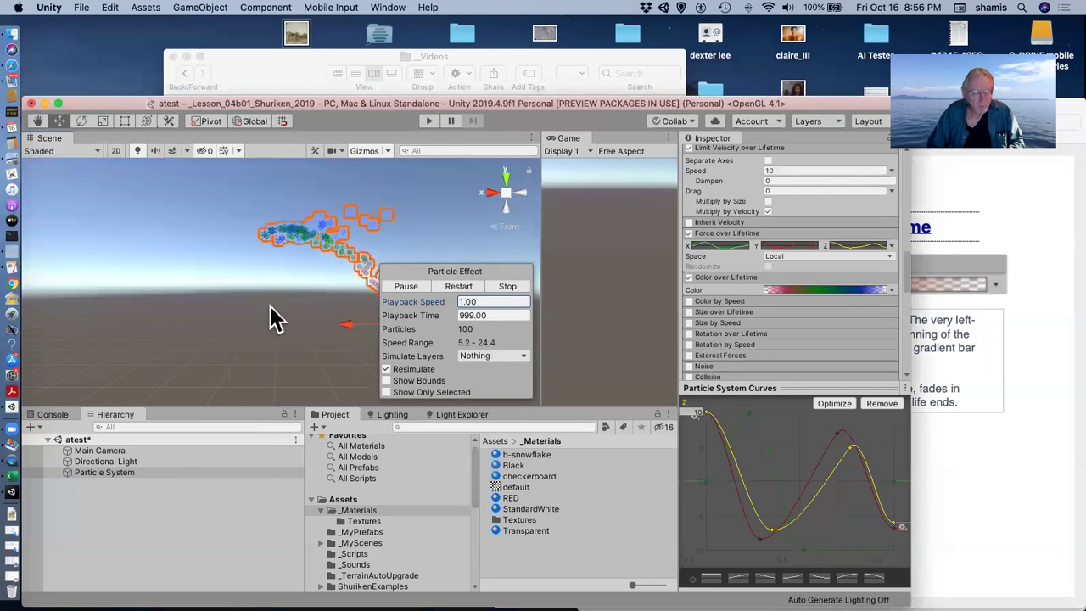
# Step: Align the Main Camera with the Scene view (rotation 0, 180, 0) and widen the Game view
pyautogui.moveTo(267, 323); pyautogui.dragTo(91, 316, button='middle')
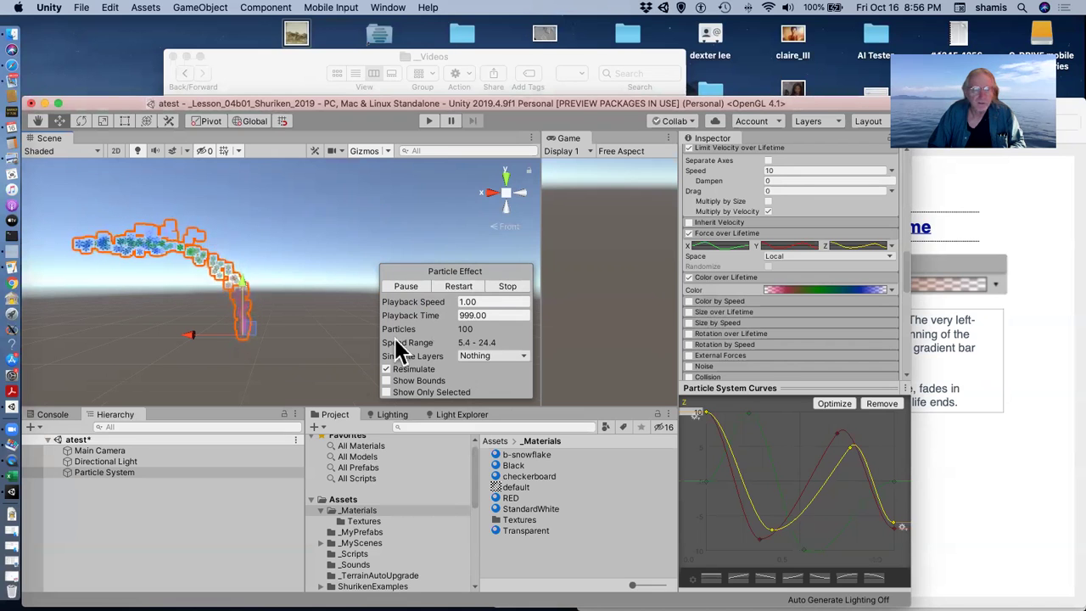
pyautogui.click(146, 450)
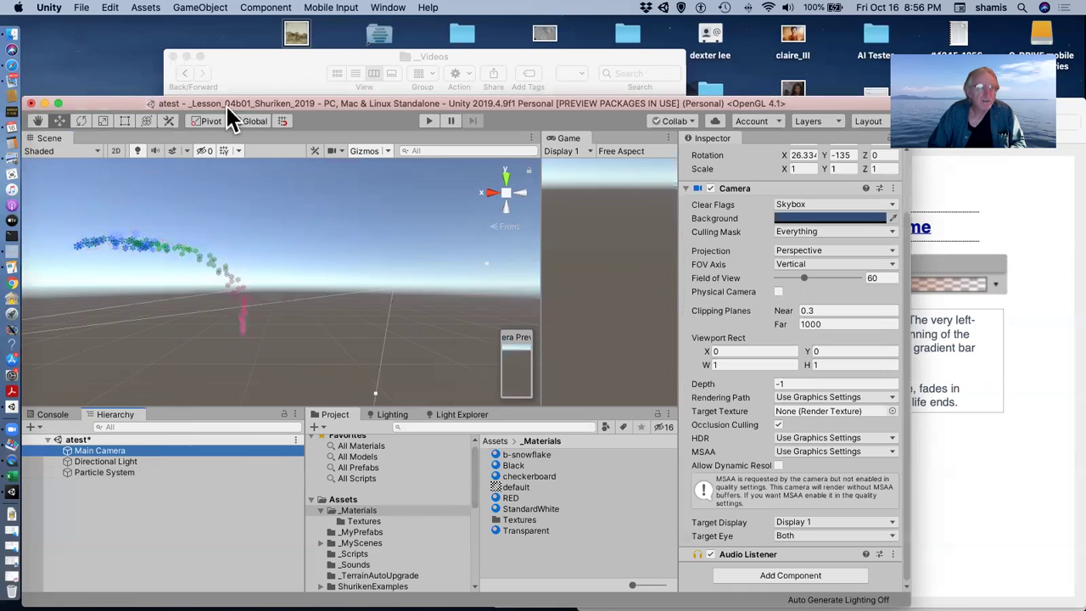
pyautogui.click(186, 9)
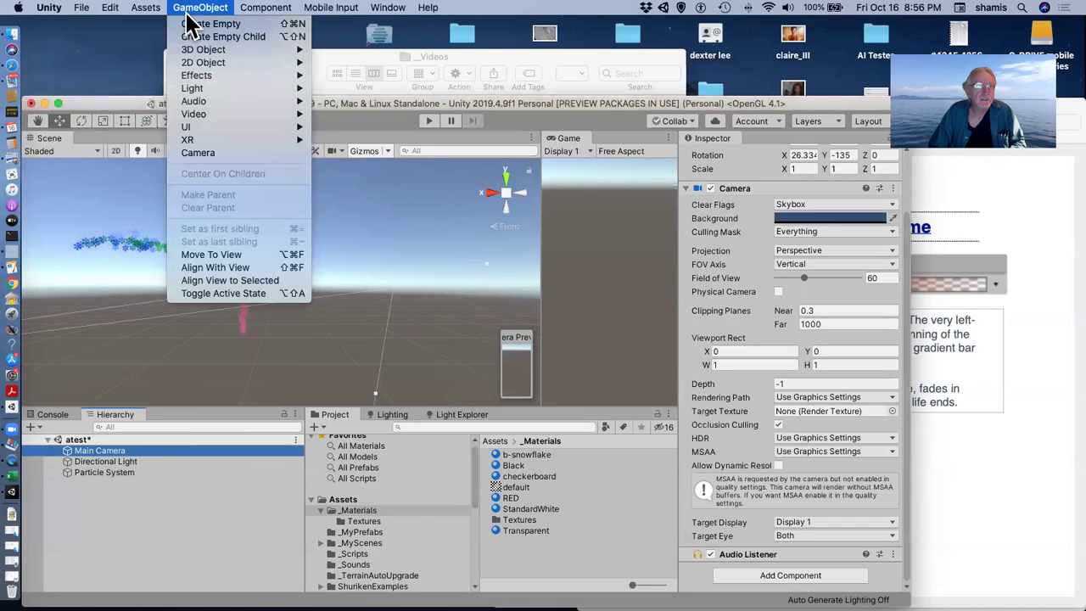
pyautogui.click(215, 267)
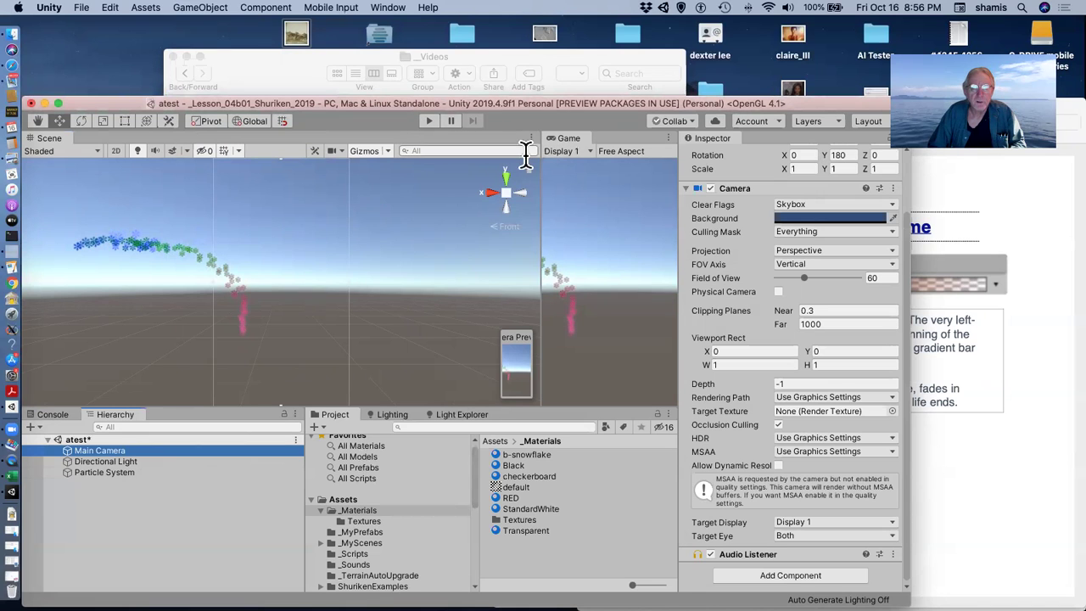
pyautogui.moveTo(543, 216); pyautogui.dragTo(347, 206)
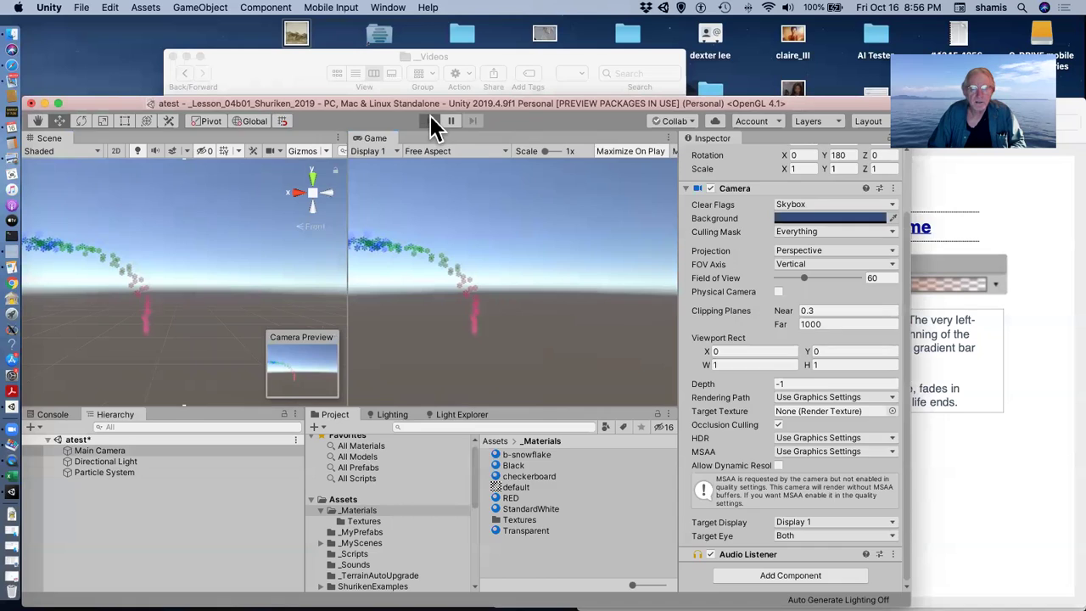
pyautogui.click(431, 119)
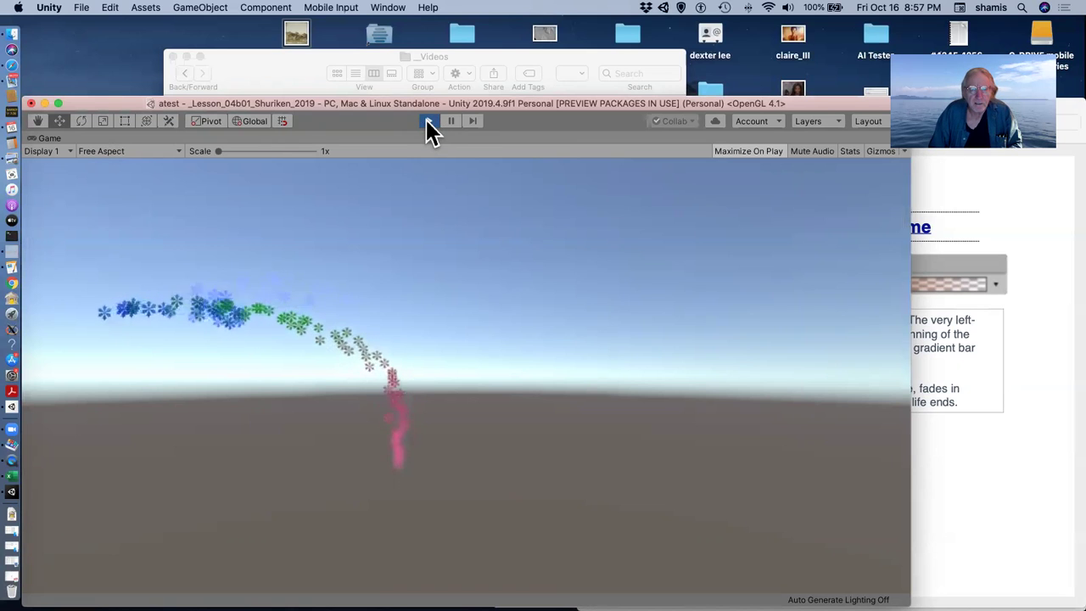
pyautogui.click(430, 121)
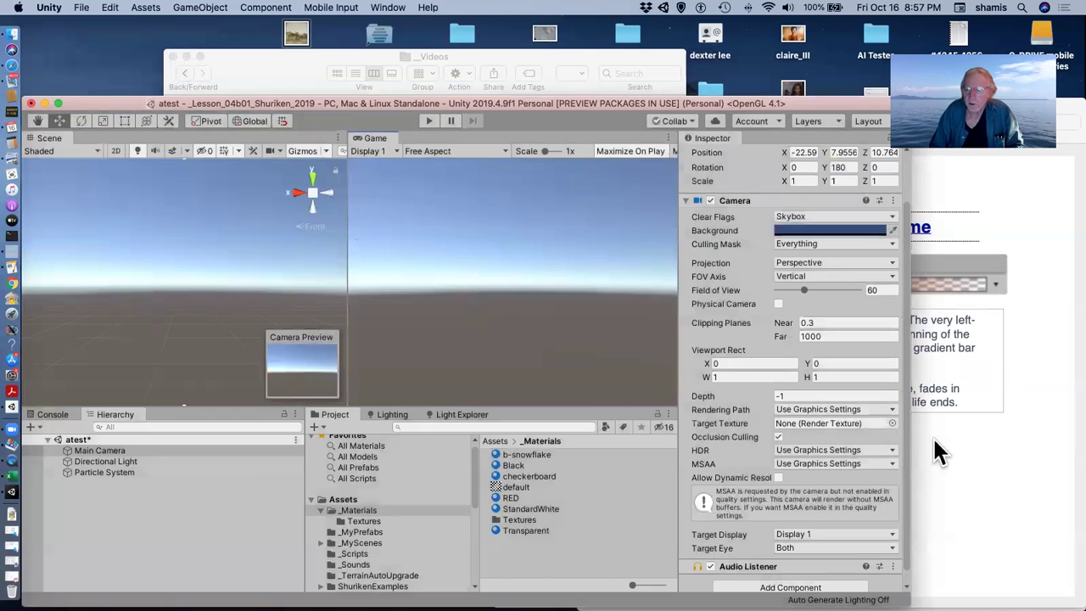
# Step: Advance the lesson PDF to the Color By Speed slide on page 40, checking the particles in Unity
pyautogui.click(959, 463)
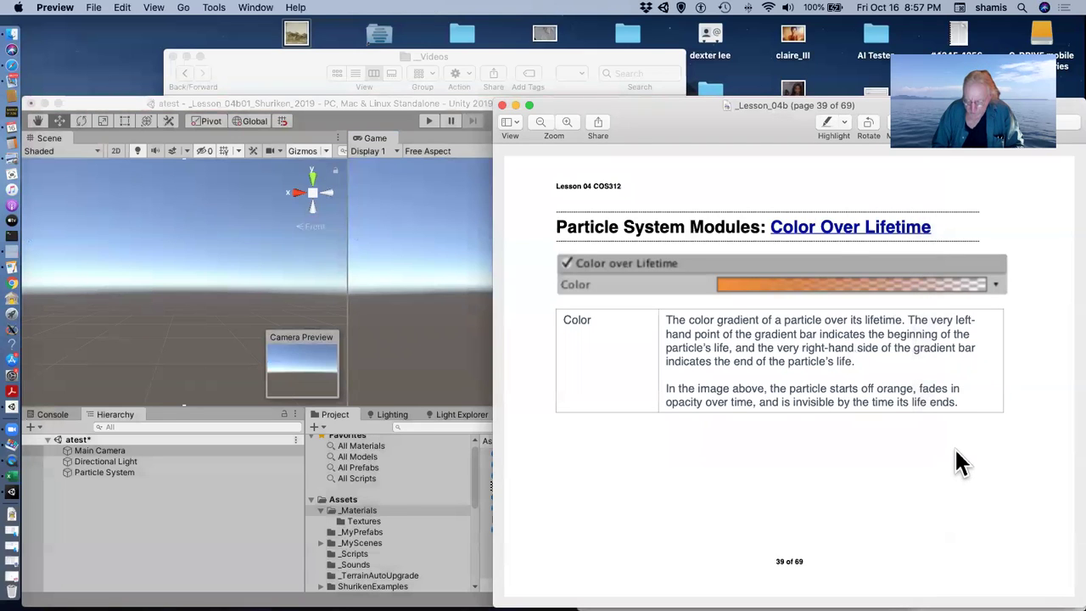
pyautogui.press('Down')
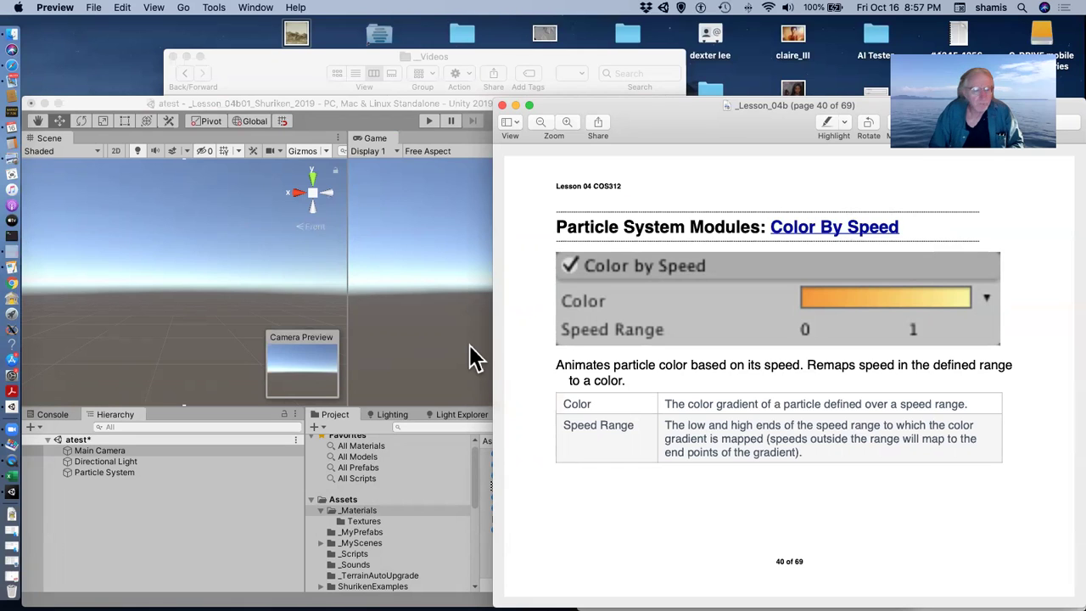
pyautogui.click(119, 471)
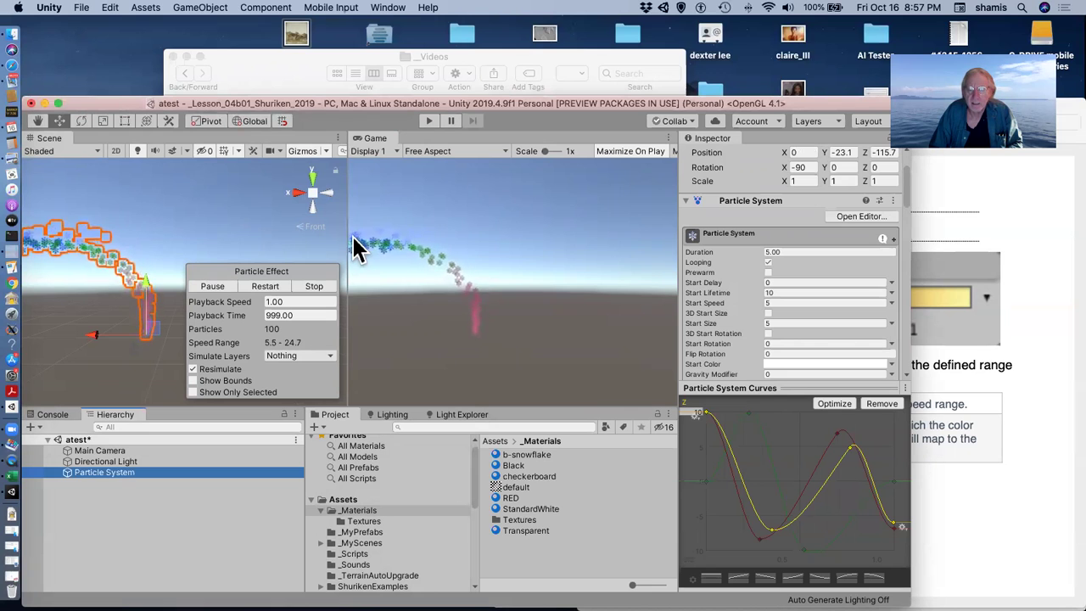
pyautogui.click(1052, 440)
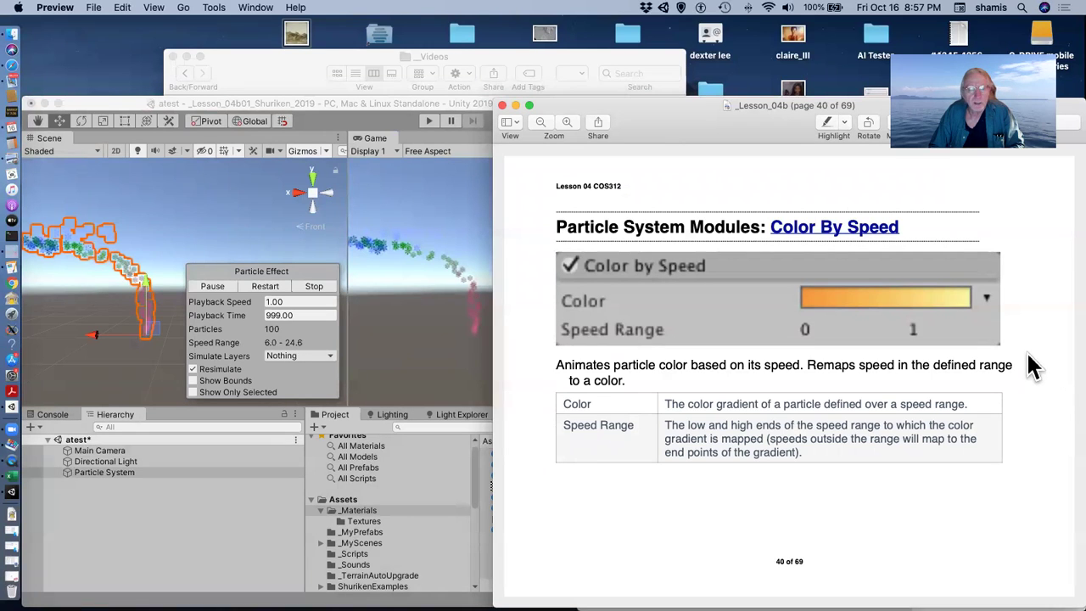
# Step: Swap Color over Lifetime for Color by Speed using the magenta-green-blue gradient preset
pyautogui.click(252, 485)
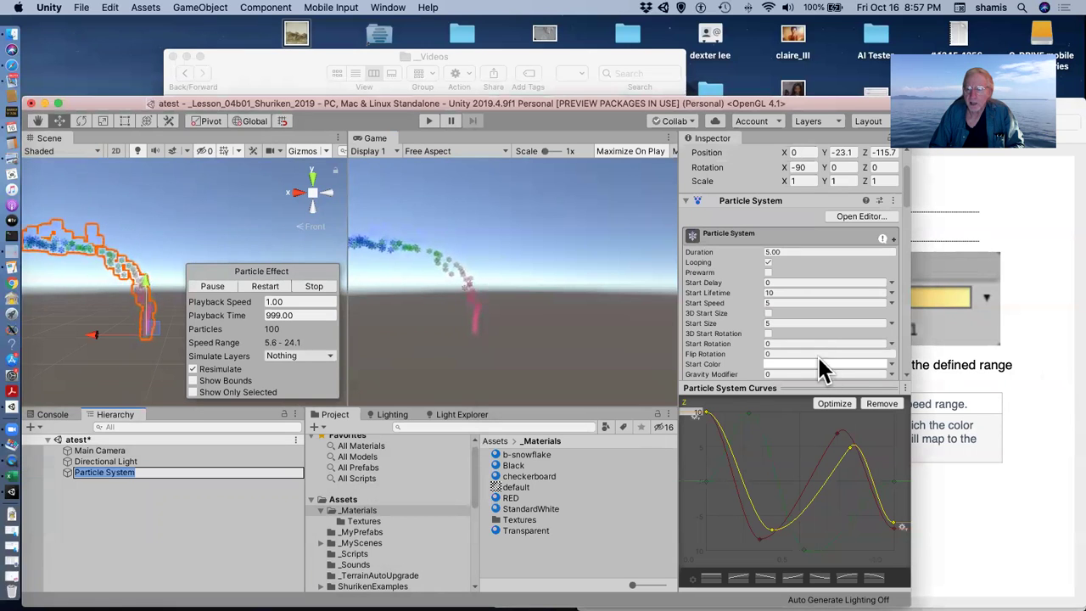
pyautogui.scroll(-10, 825, 332)
pyautogui.scroll(-5, 828, 346)
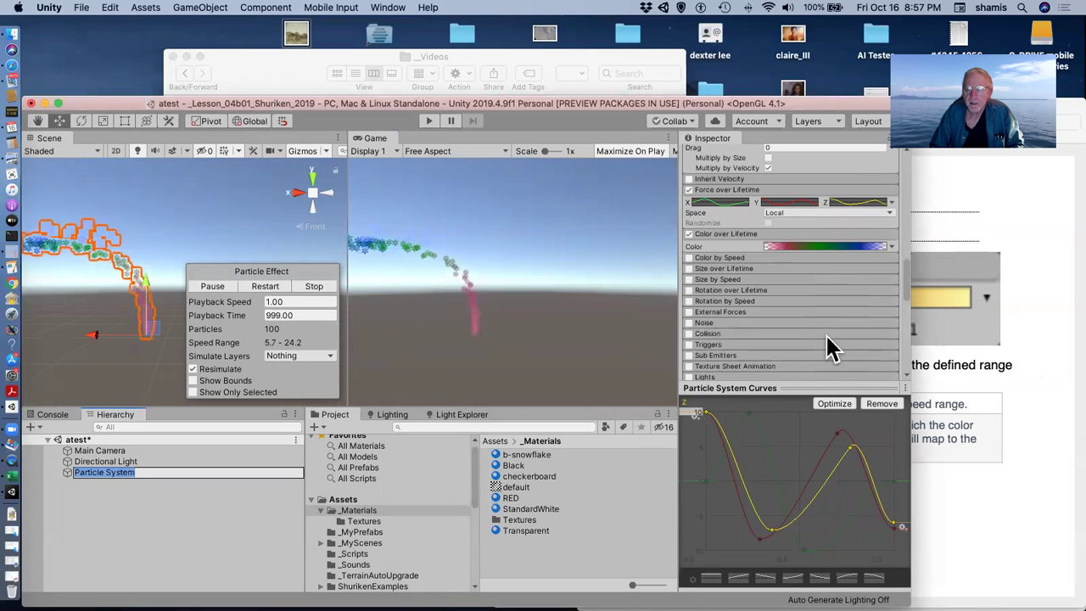
pyautogui.click(688, 234)
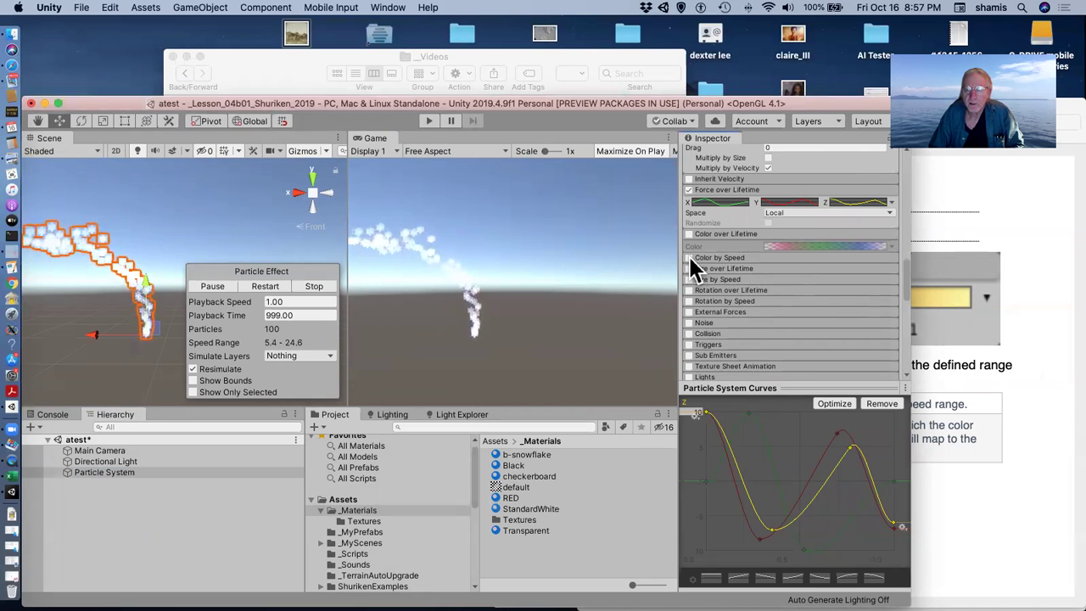
pyautogui.click(783, 257)
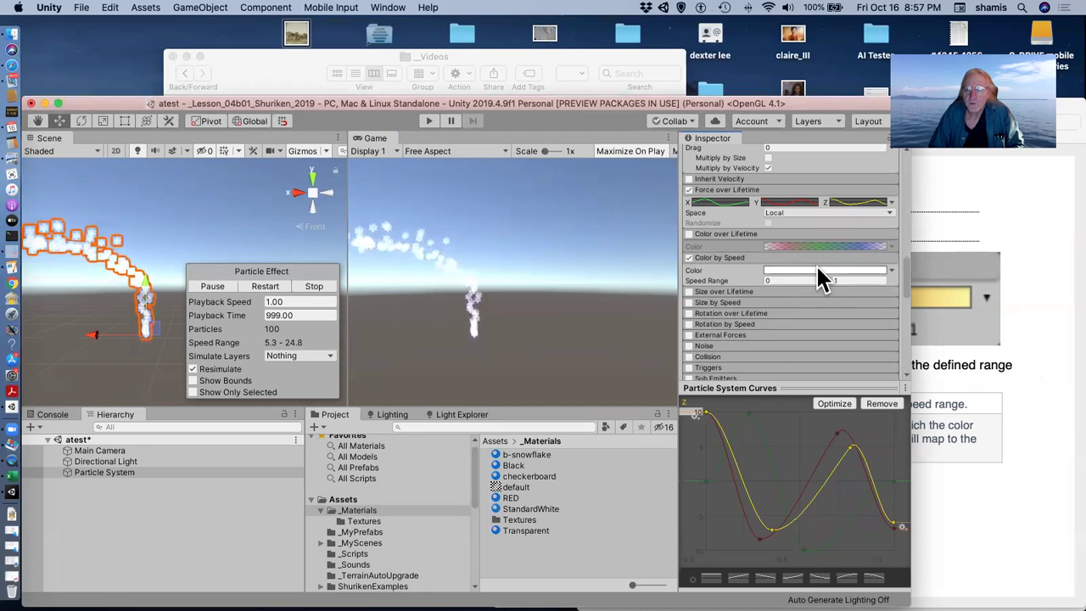
pyautogui.click(819, 271)
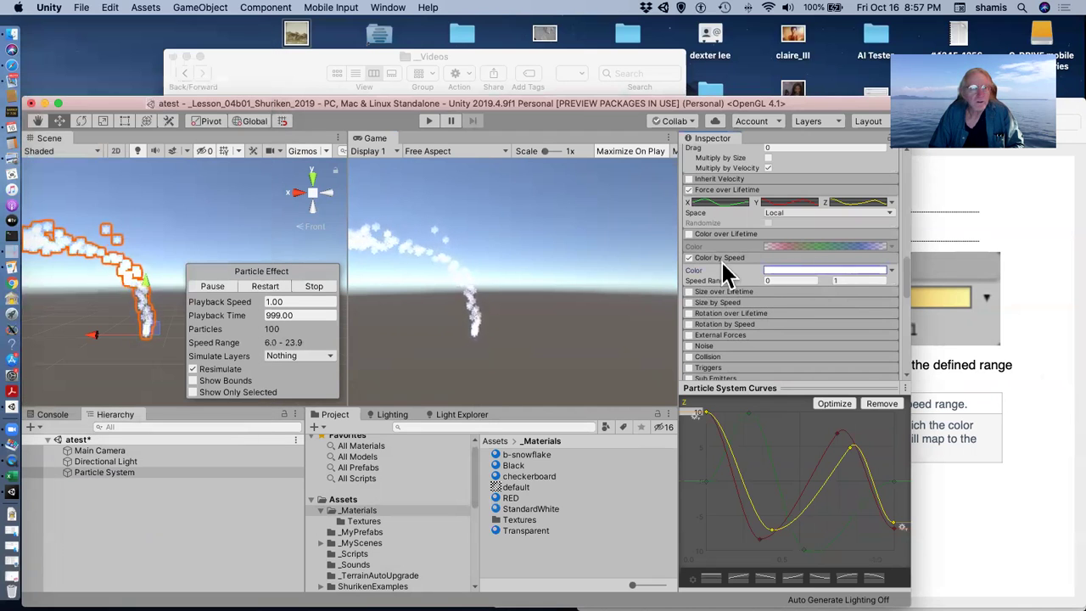
pyautogui.click(843, 271)
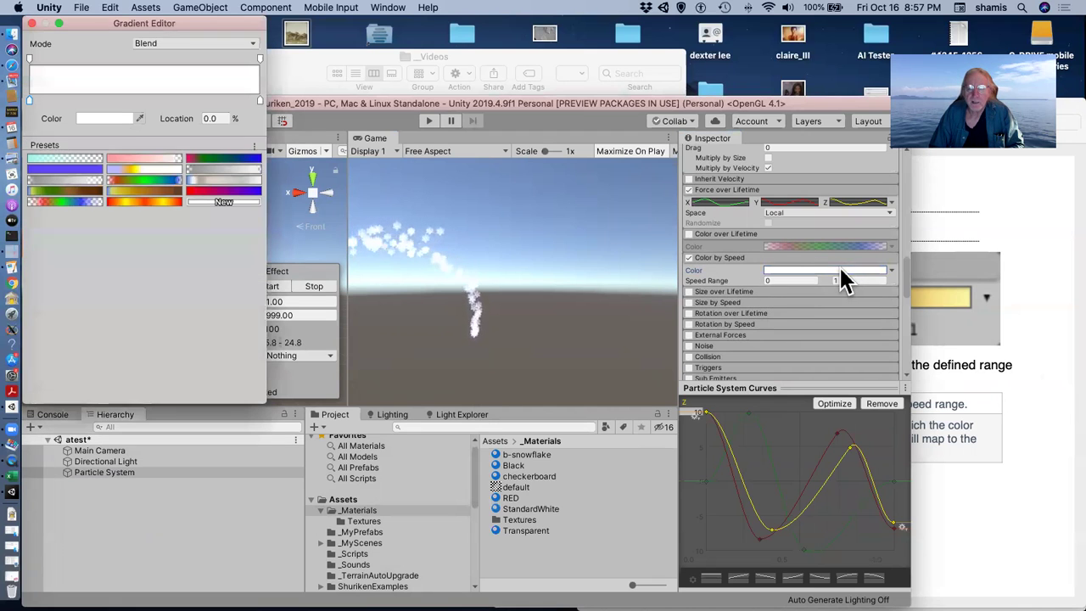
pyautogui.click(244, 169)
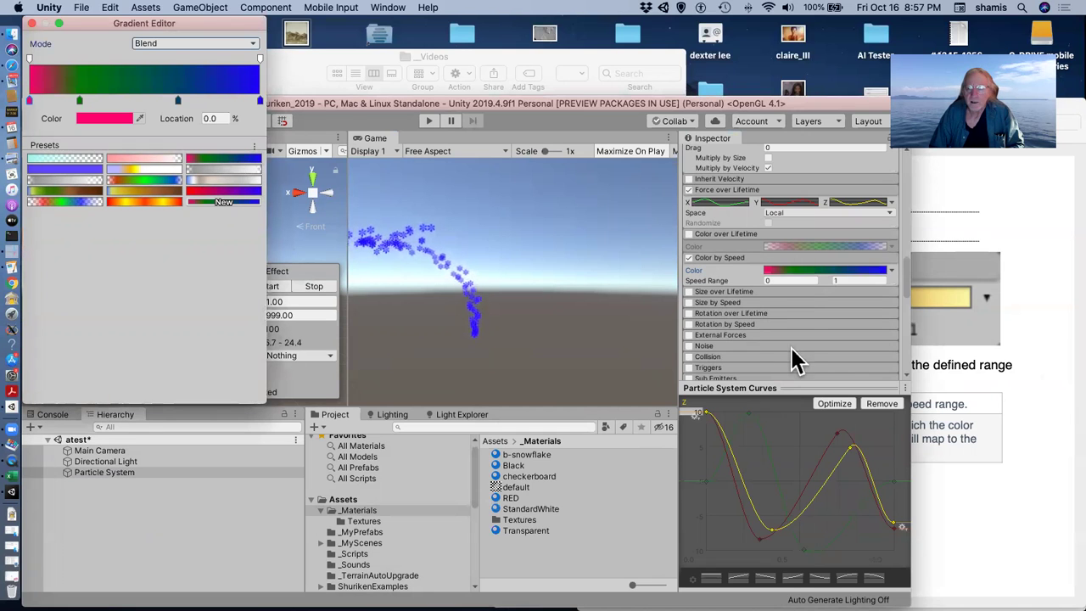
# Step: Set the Color by Speed range from 6 to 24
pyautogui.click(777, 280)
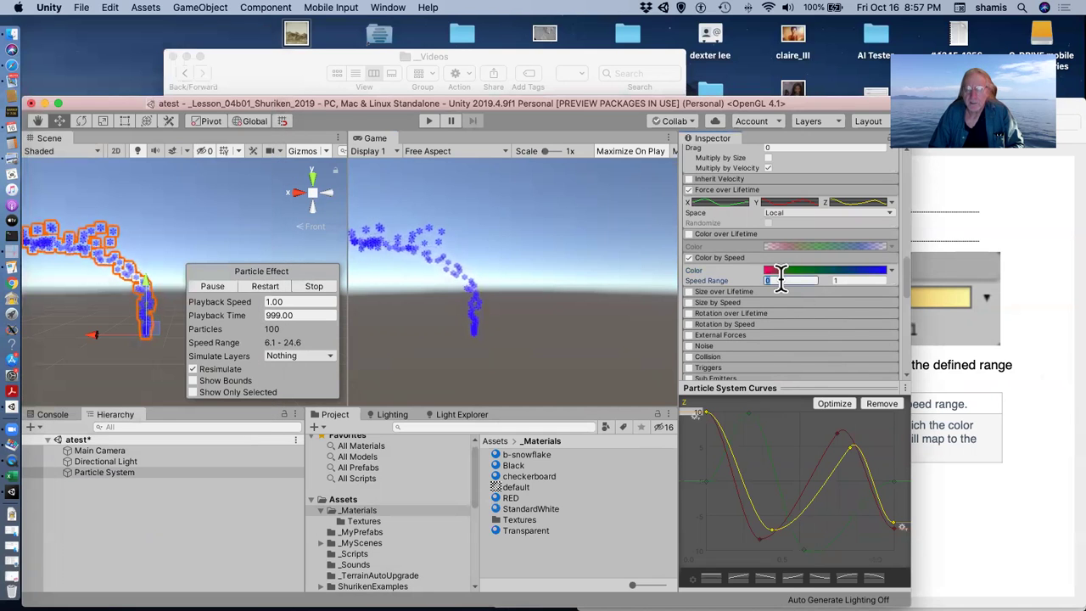
pyautogui.write('6')
pyautogui.click(849, 280)
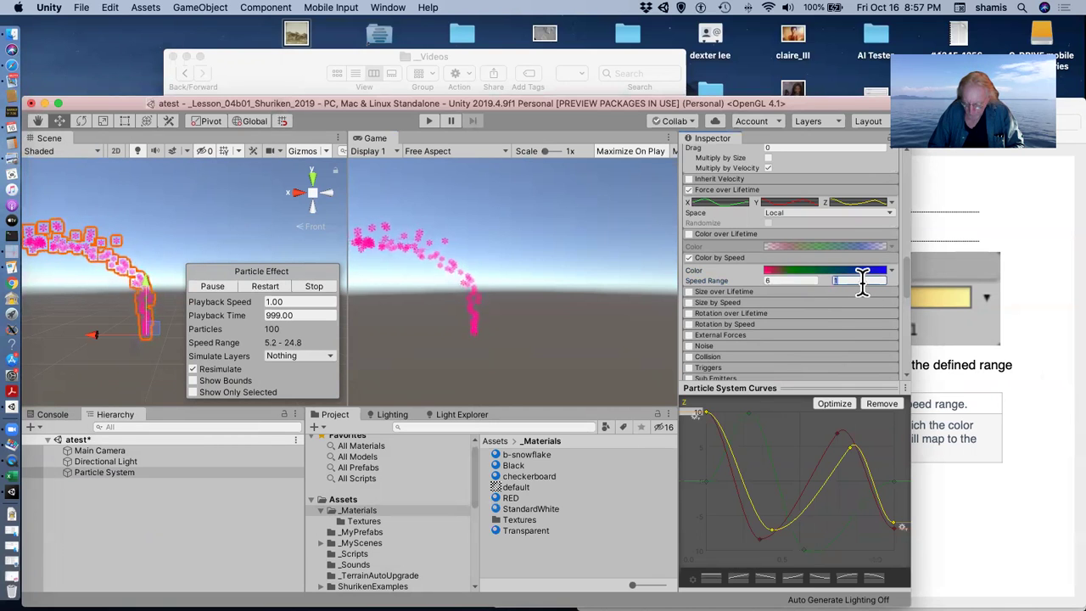
pyautogui.write('24')
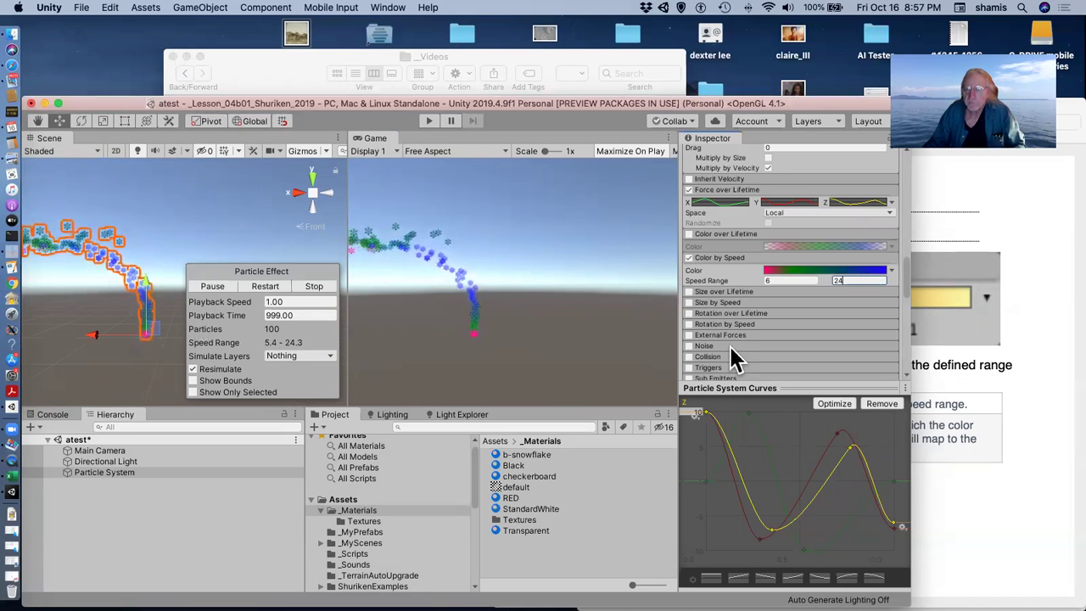
# Step: Revert to Color over Lifetime and advance the lecture slides to Size Over Lifetime
pyautogui.click(689, 257)
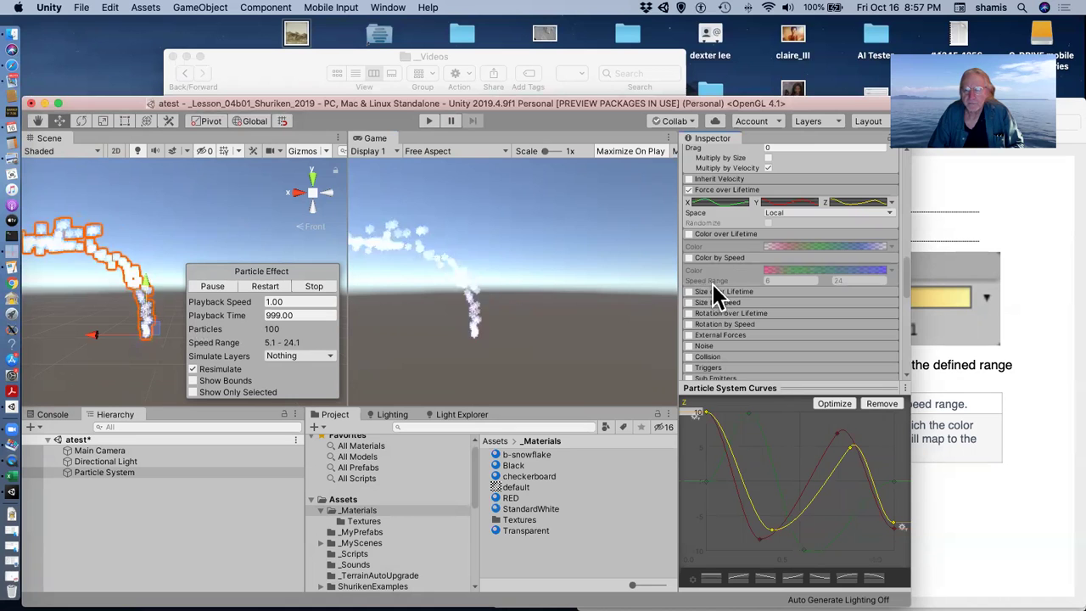
pyautogui.click(688, 234)
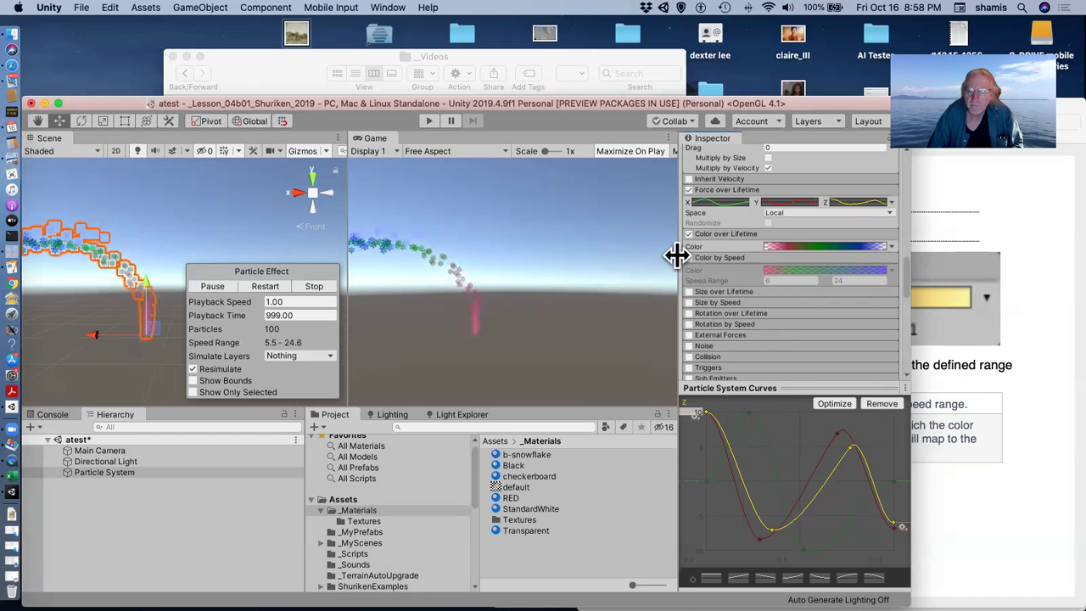
pyautogui.click(785, 258)
pyautogui.click(1044, 456)
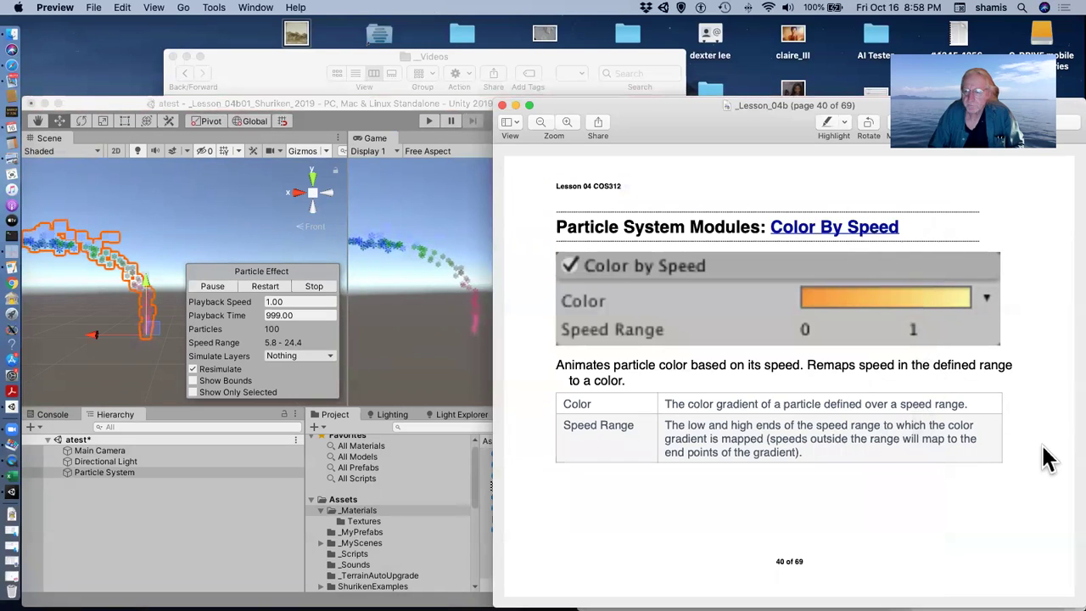
pyautogui.press('Down')
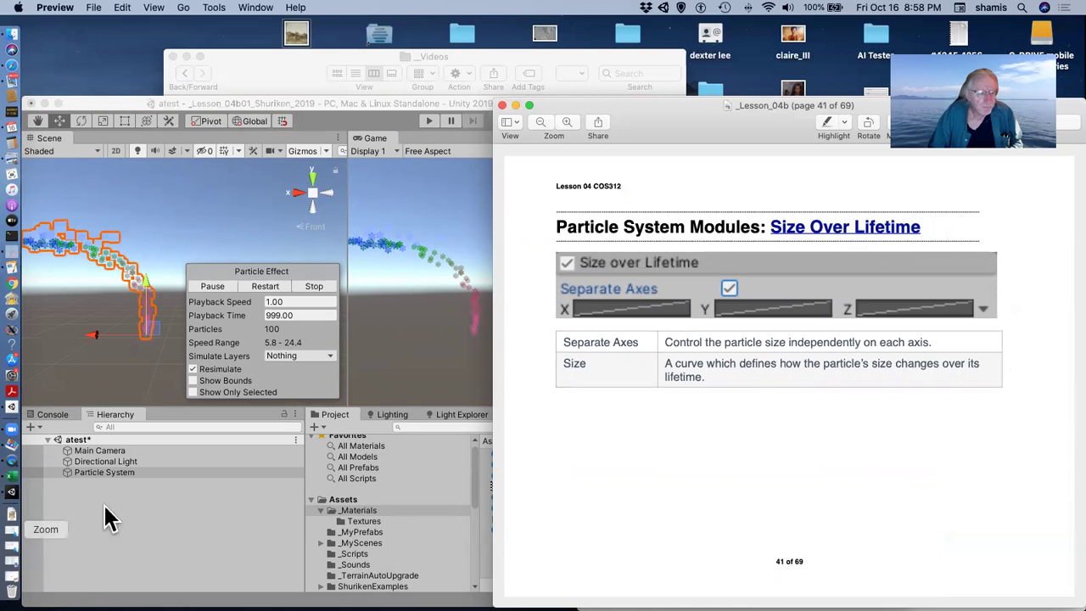
# Step: Enable Size by Speed with a curve starting at full size and dipping mid-range
pyautogui.click(119, 473)
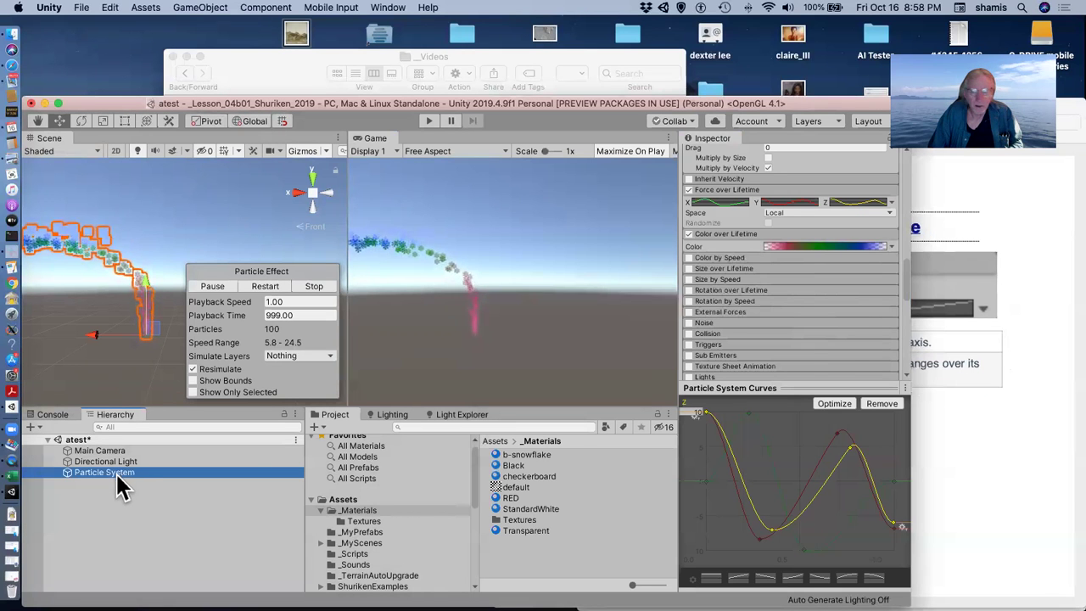
pyautogui.scroll(-10, 804, 326)
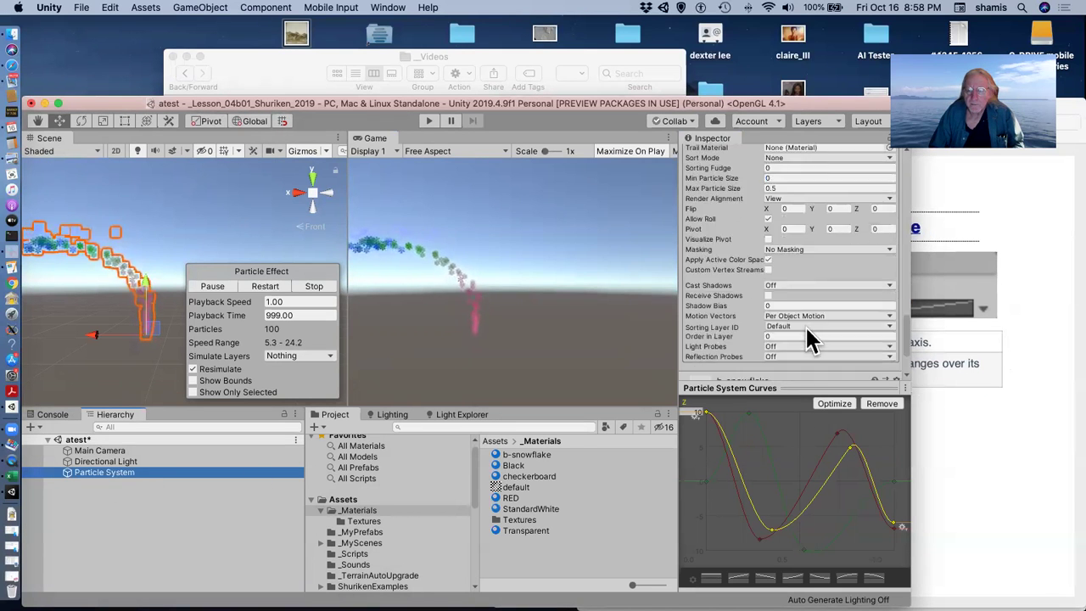
pyautogui.scroll(10, 805, 325)
pyautogui.scroll(-3, 806, 325)
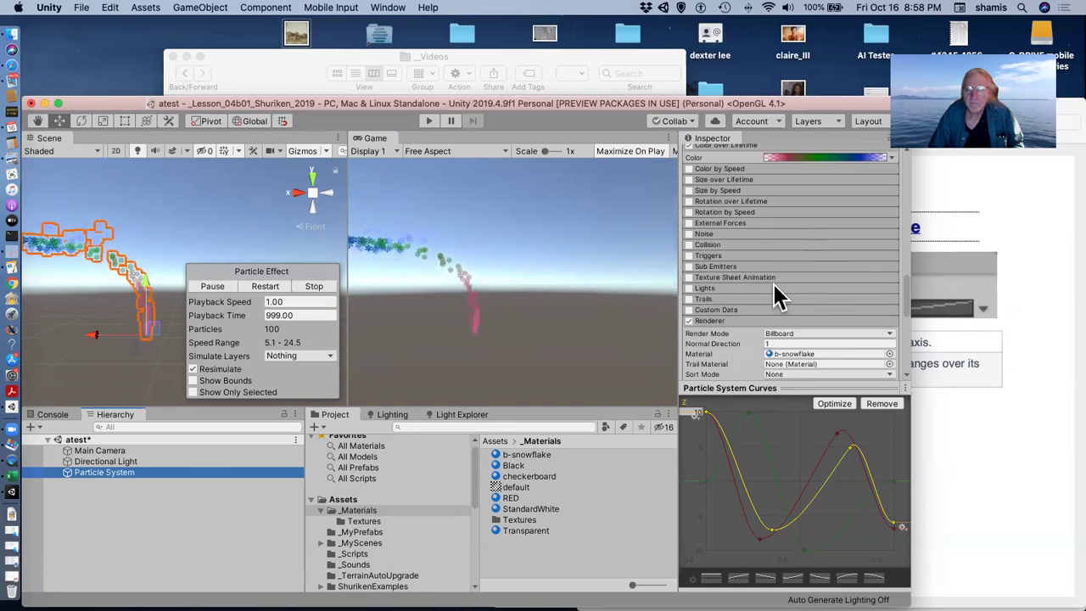
pyautogui.click(692, 200)
pyautogui.click(774, 190)
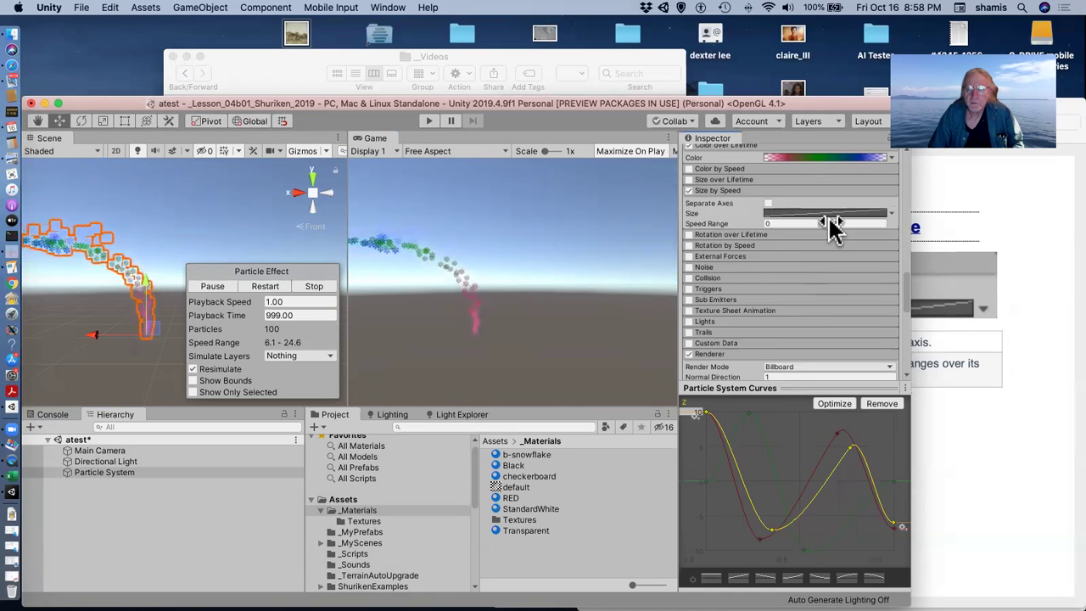
pyautogui.click(811, 212)
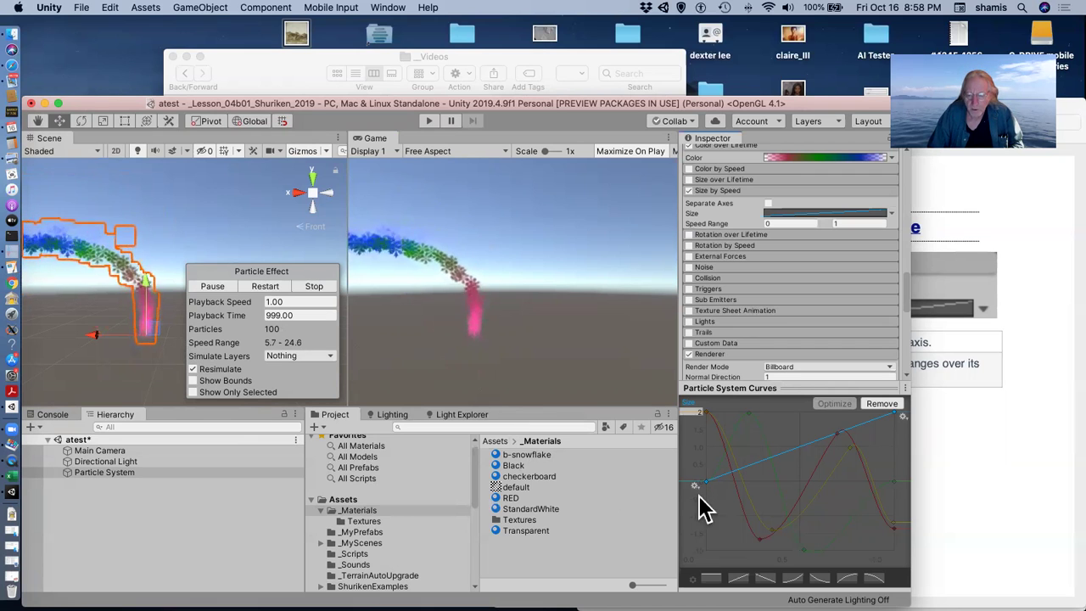
pyautogui.moveTo(705, 483); pyautogui.dragTo(705, 414)
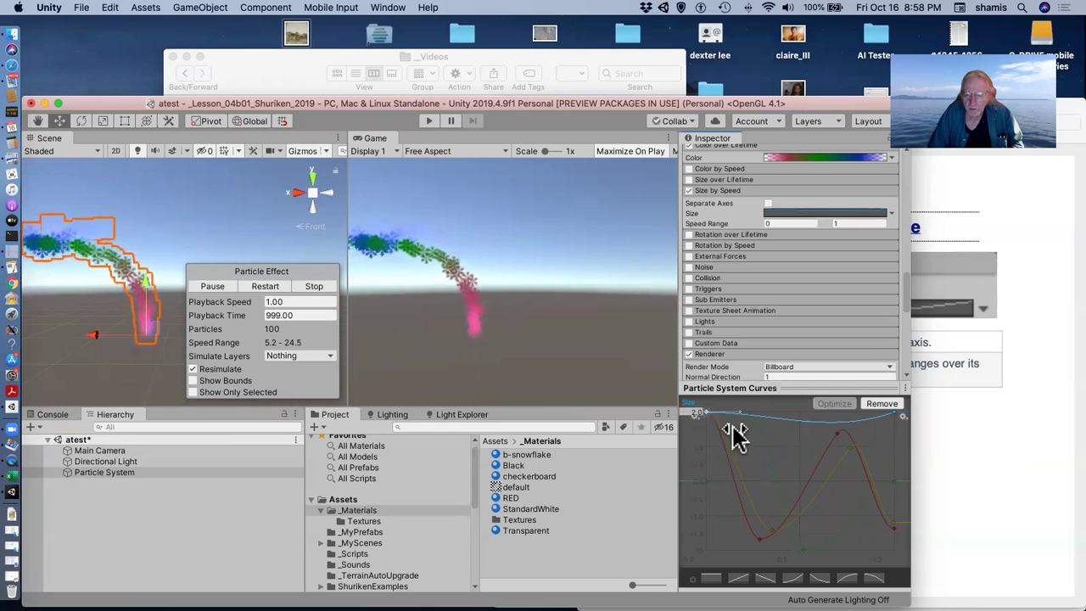
pyautogui.doubleClick(801, 415)
pyautogui.moveTo(801, 416); pyautogui.dragTo(792, 475)
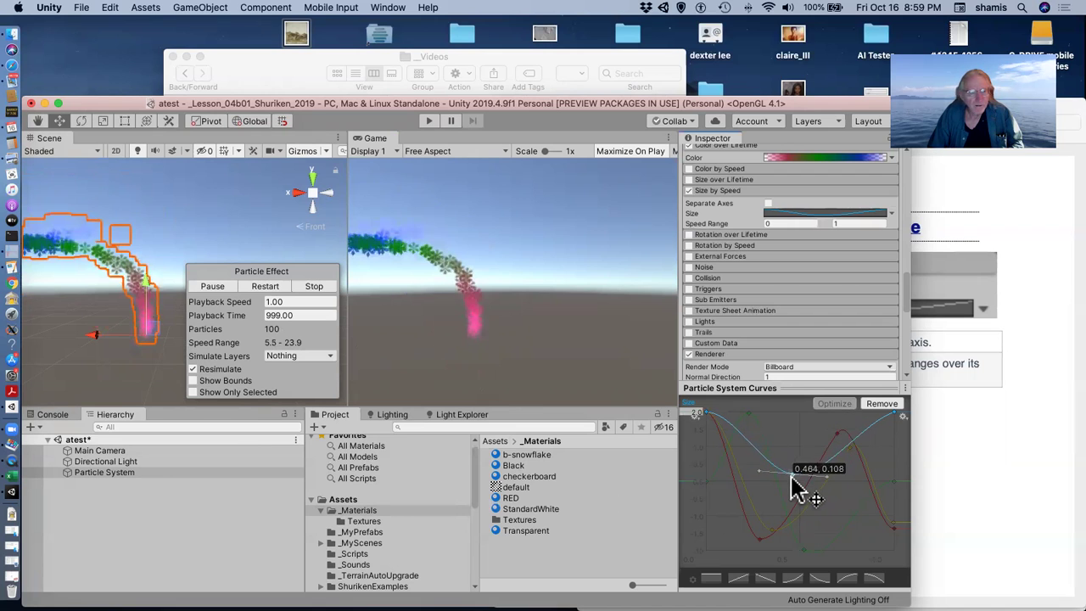
# Step: Widen the Scene view over the Game view and reframe the particles from the back
pyautogui.click(330, 198)
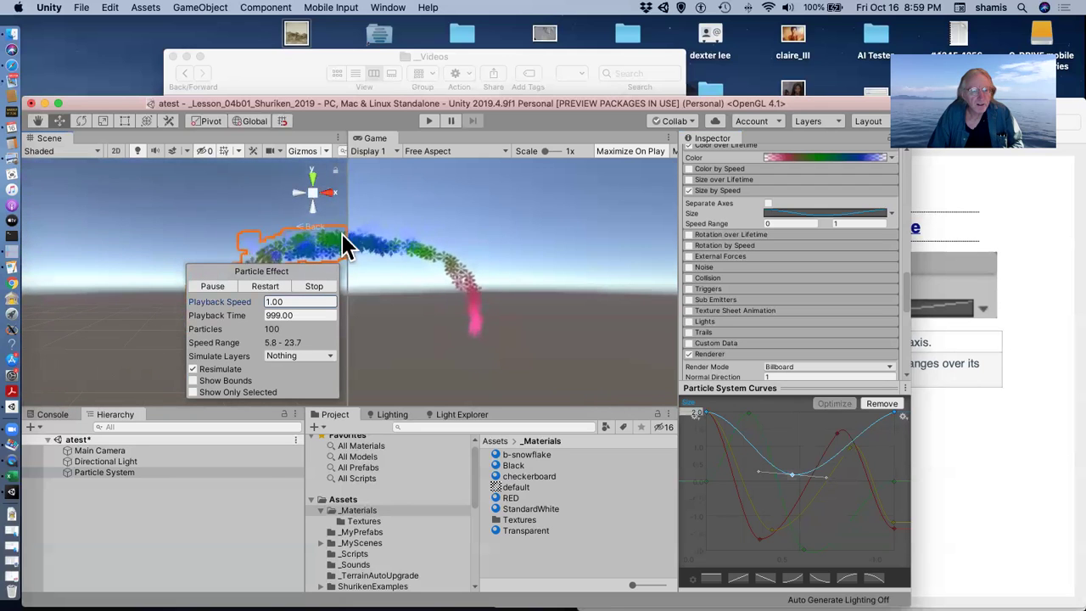
pyautogui.moveTo(346, 243); pyautogui.dragTo(537, 246)
pyautogui.press('q')
pyautogui.moveTo(348, 289); pyautogui.dragTo(49, 291)
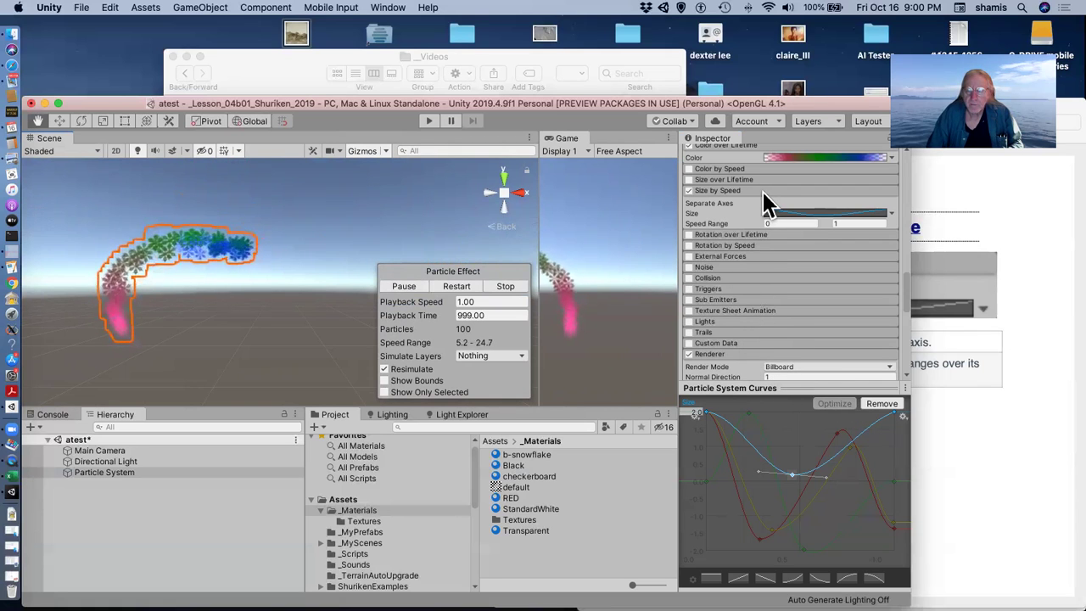
# Step: Disable Size by Speed and give Size over Lifetime a curve starting at 1.0, dipping mid-life
pyautogui.click(689, 191)
pyautogui.click(690, 191)
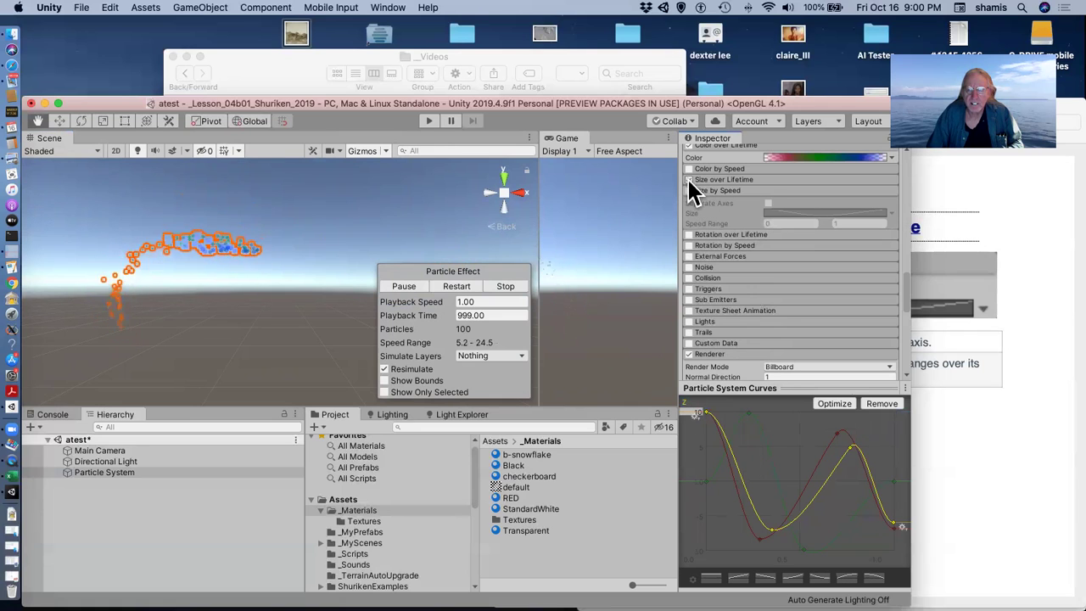
pyautogui.click(689, 179)
pyautogui.click(740, 177)
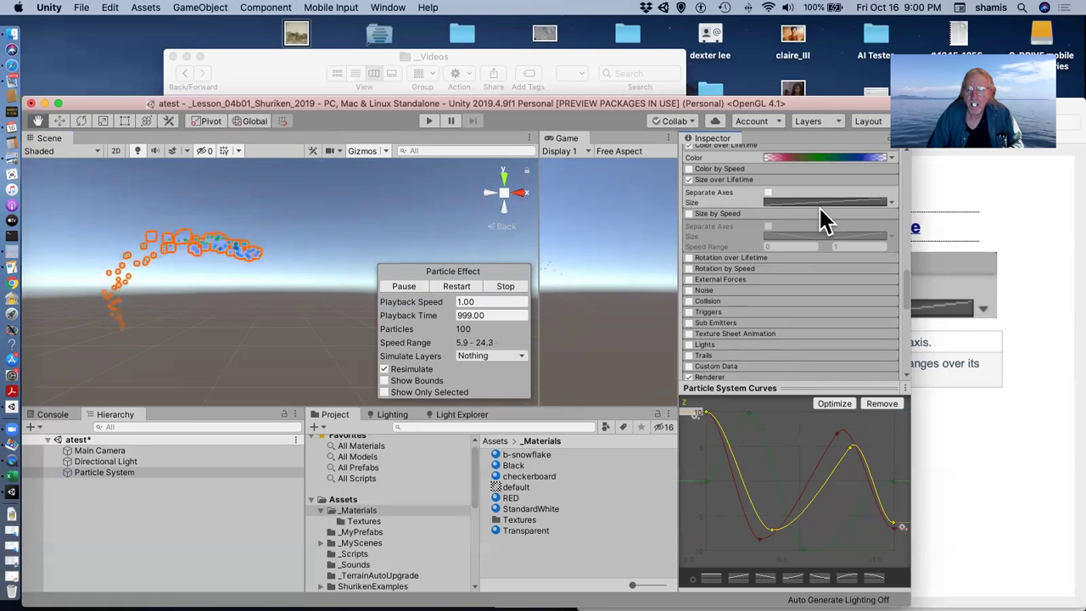
pyautogui.click(818, 206)
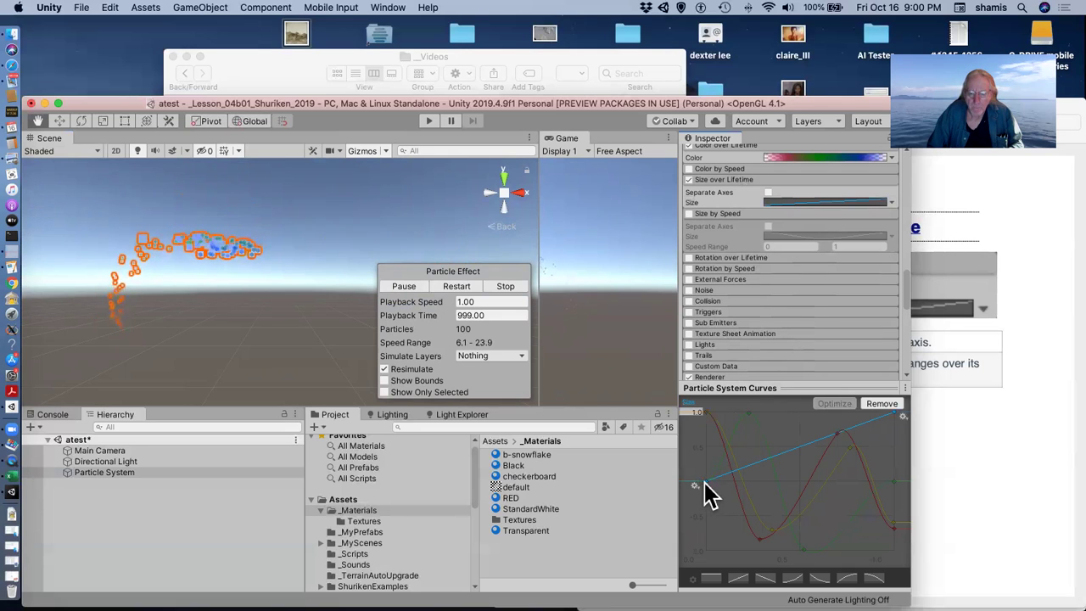
pyautogui.moveTo(704, 485); pyautogui.dragTo(723, 415)
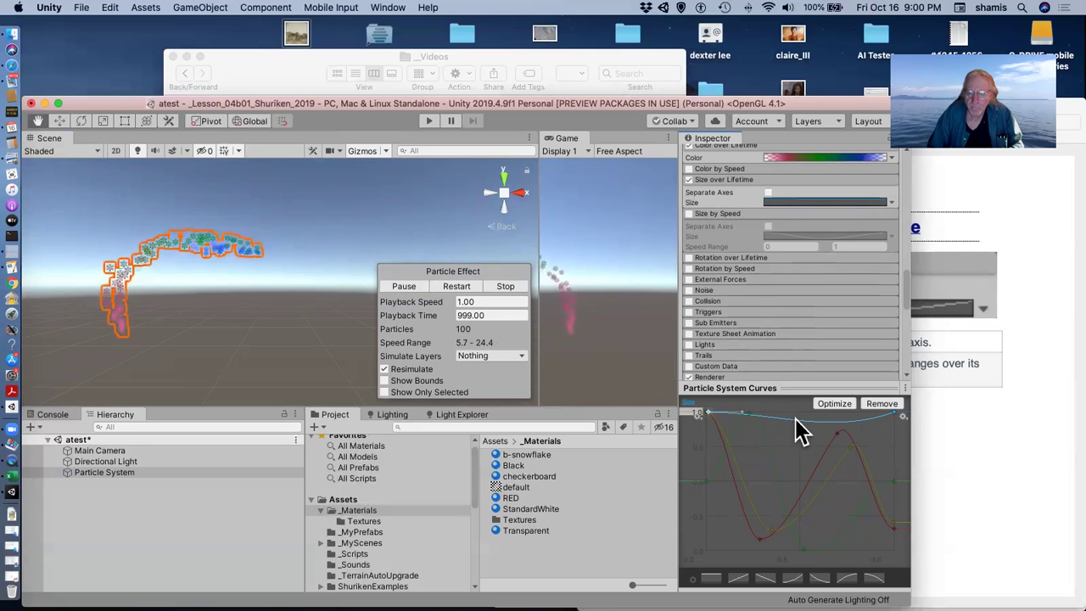
pyautogui.doubleClick(798, 425)
pyautogui.moveTo(798, 424); pyautogui.dragTo(800, 494)
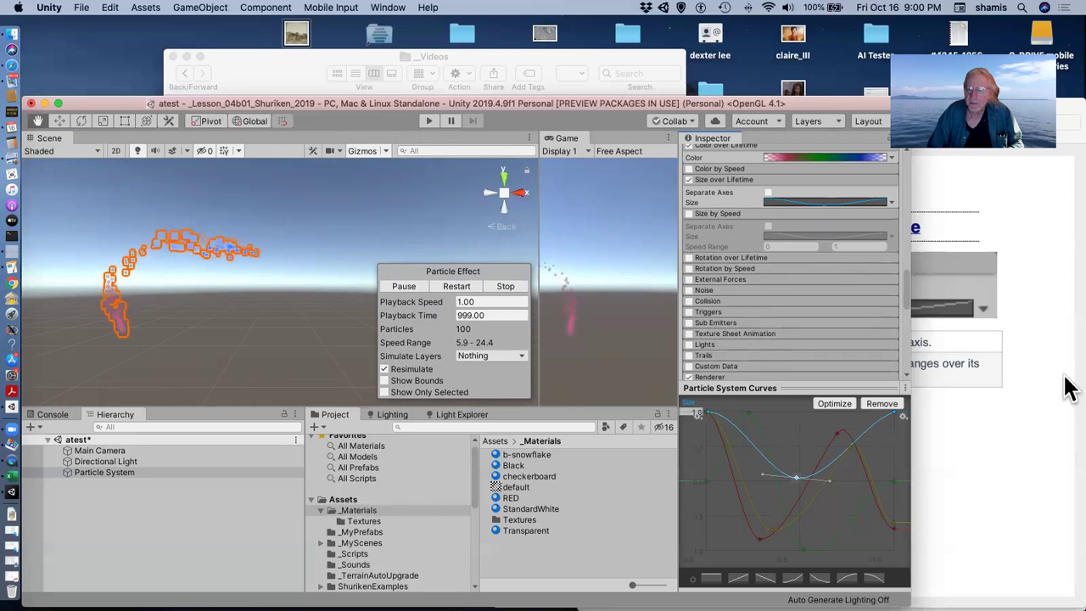
pyautogui.scroll(-3, 832, 339)
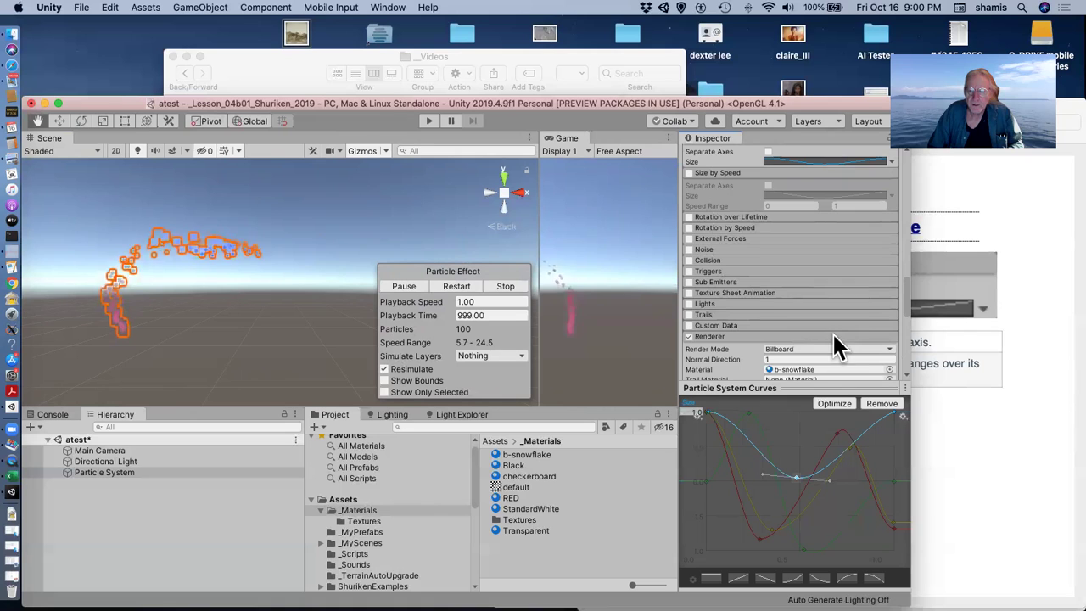
pyautogui.scroll(3, 779, 288)
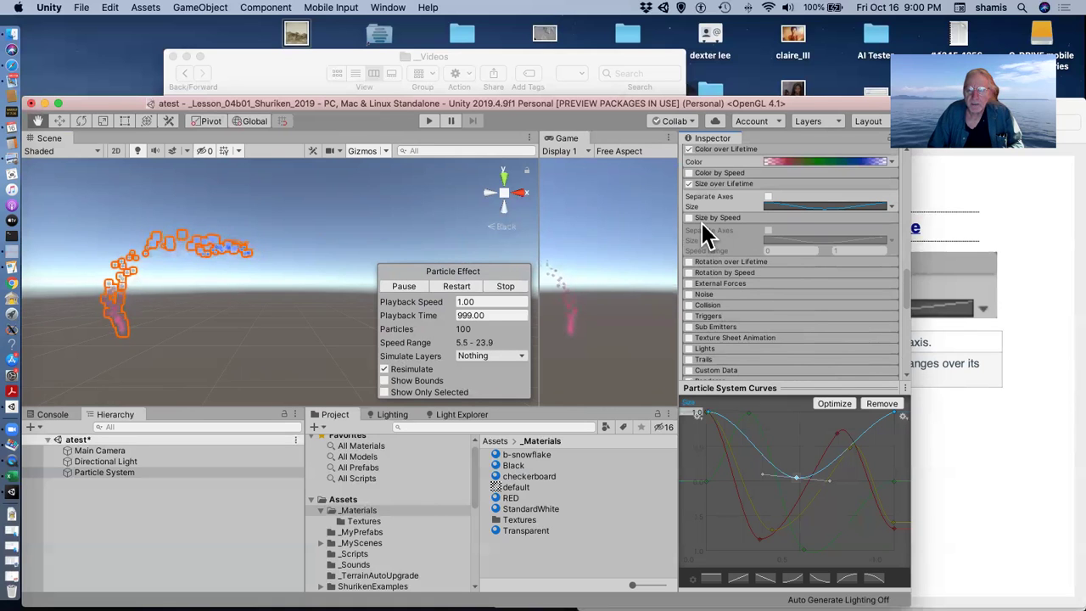
pyautogui.click(689, 183)
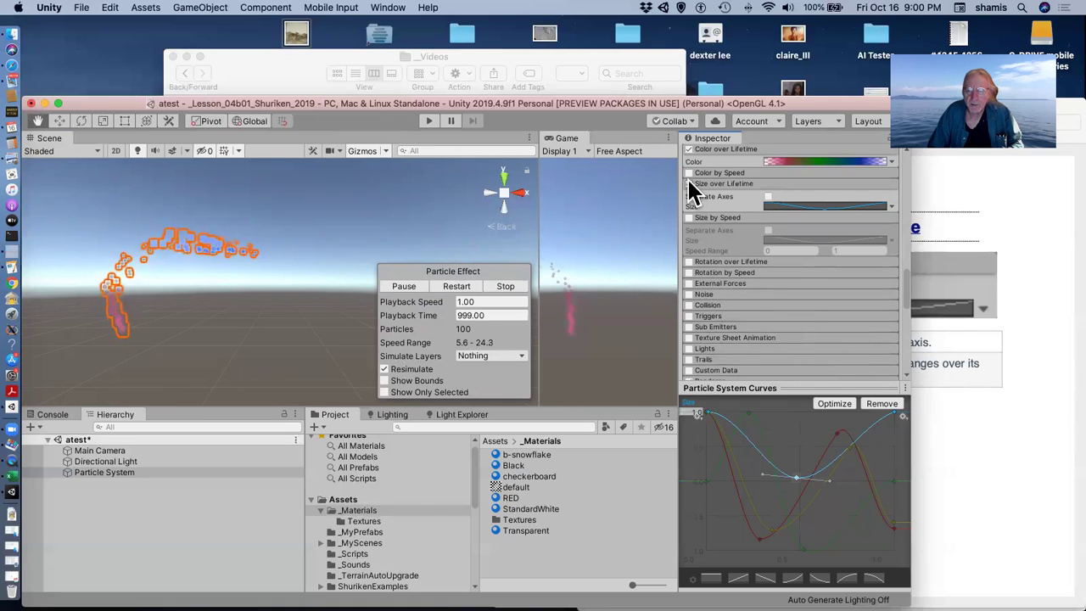
pyautogui.click(689, 183)
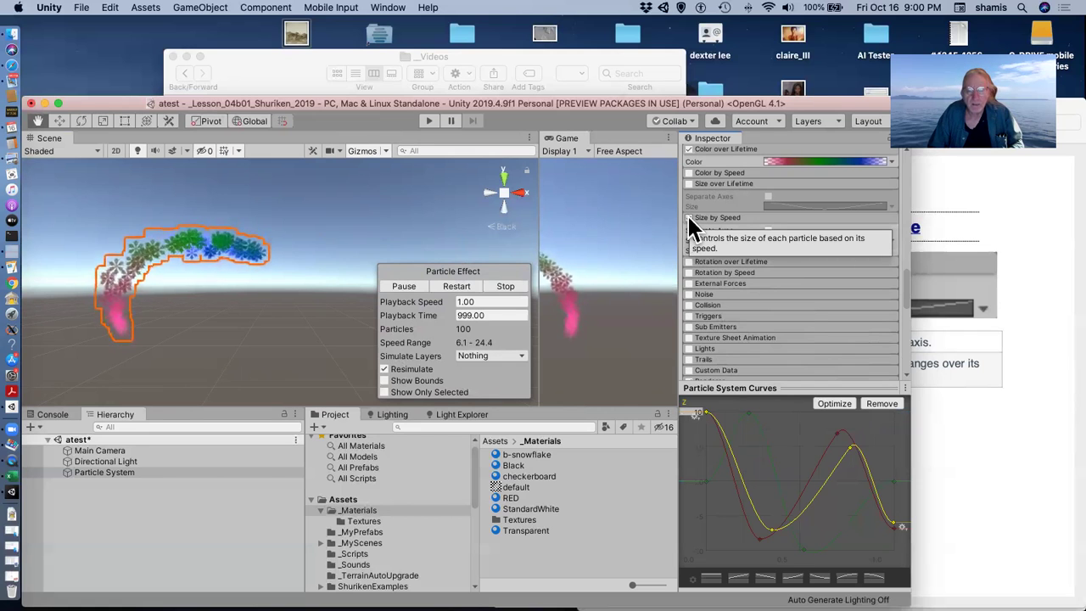
pyautogui.click(689, 218)
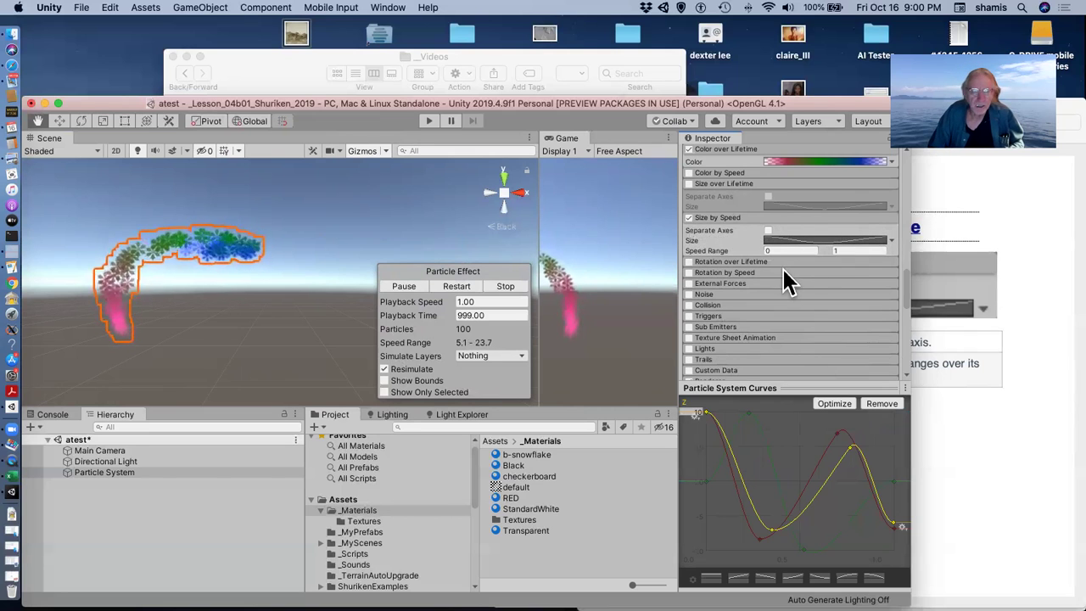
pyautogui.click(689, 218)
# Step: Page the lesson PDF to Rotation Over Lifetime, page 43, then return to Unity
pyautogui.click(993, 354)
pyautogui.press('Down')
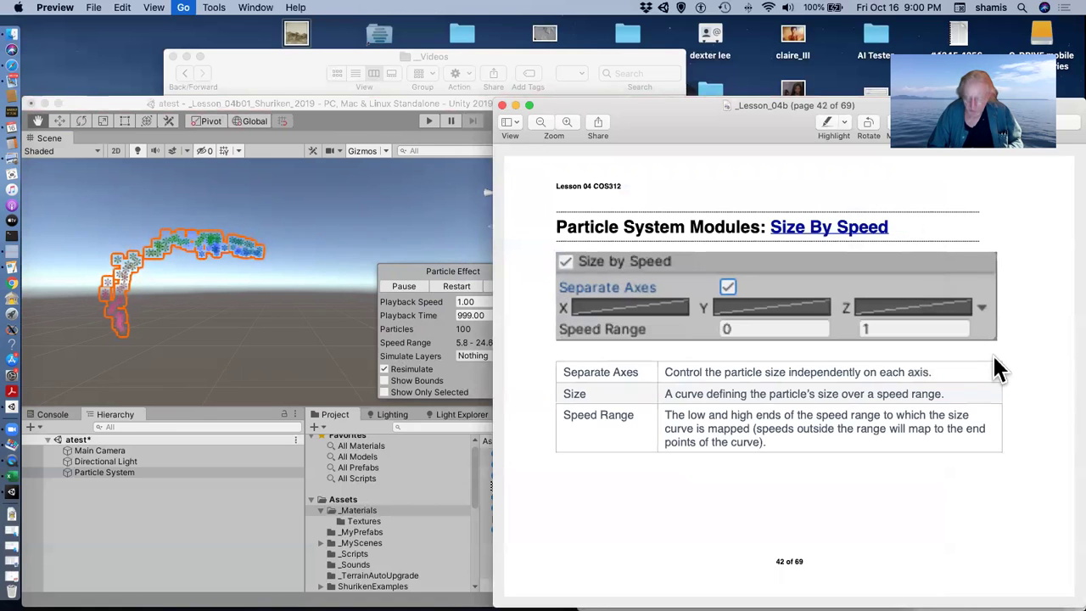
pyautogui.press('Down')
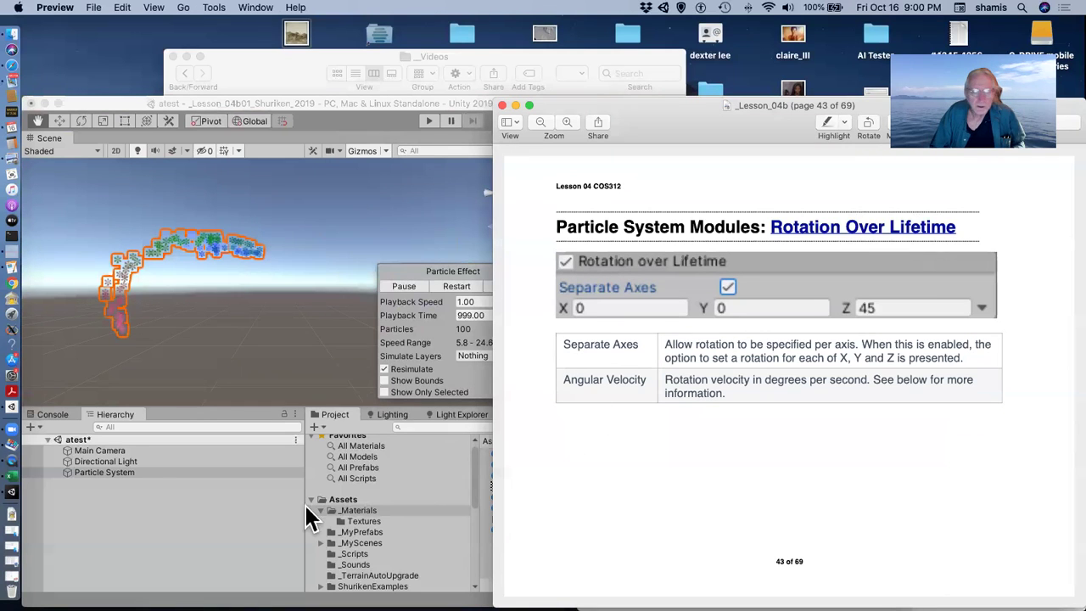
pyautogui.click(152, 478)
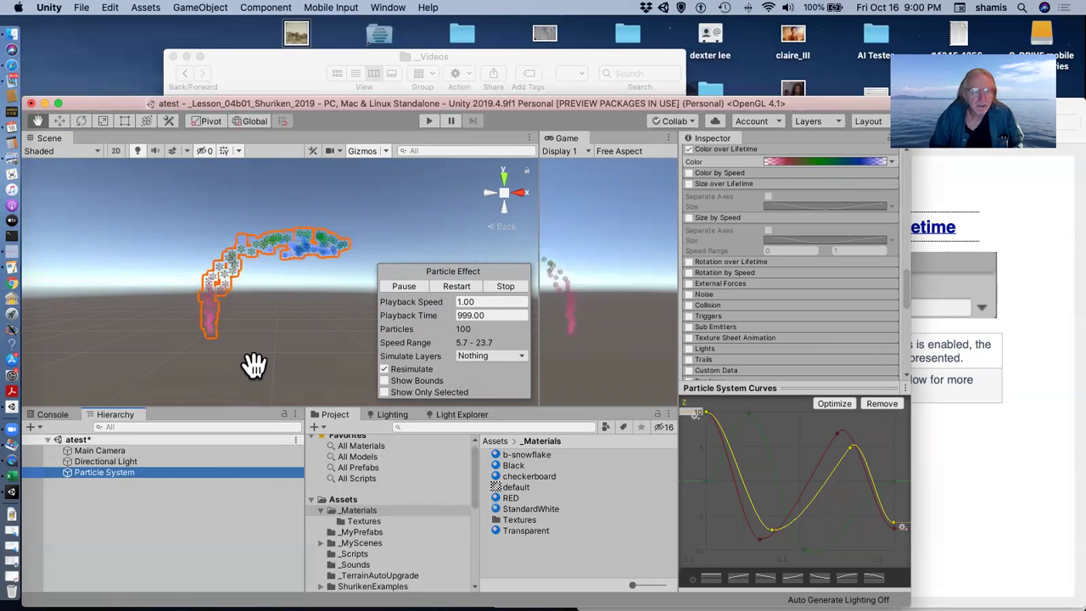
pyautogui.scroll(15, 763, 327)
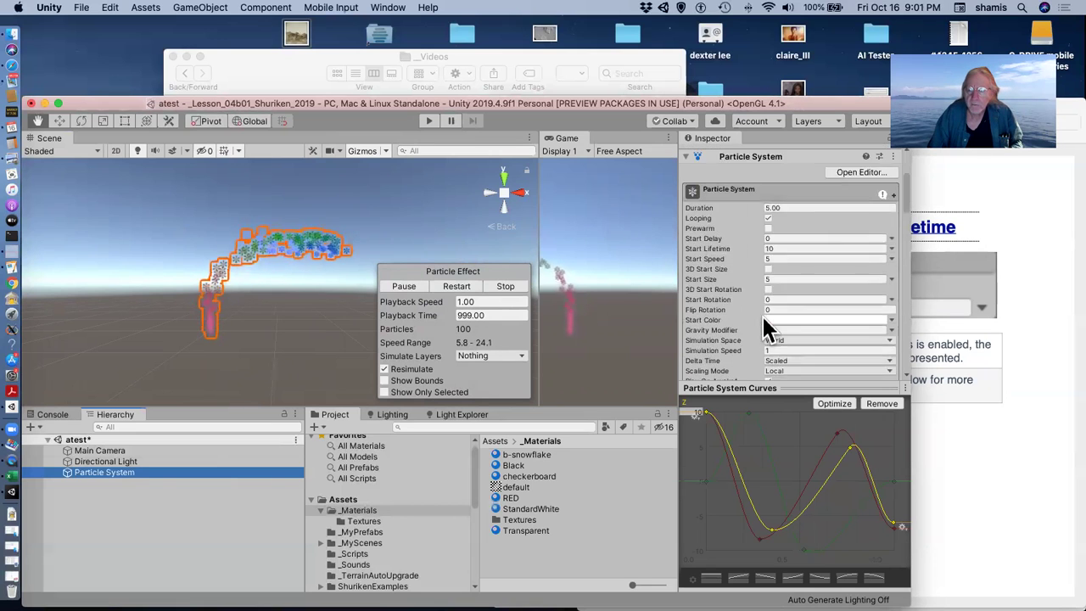
pyautogui.scroll(-4, 780, 329)
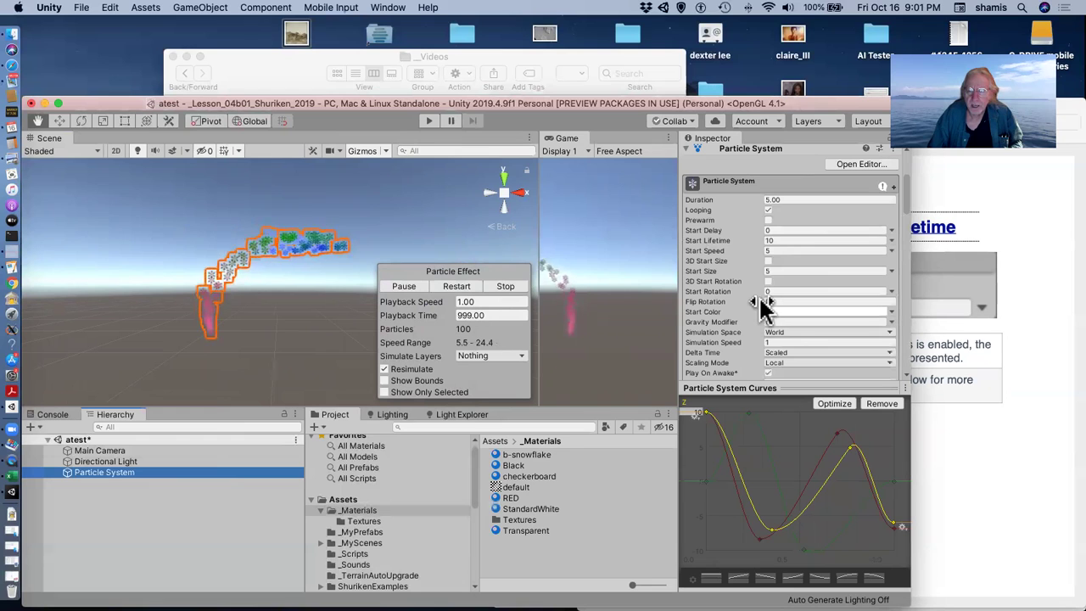
pyautogui.click(780, 291)
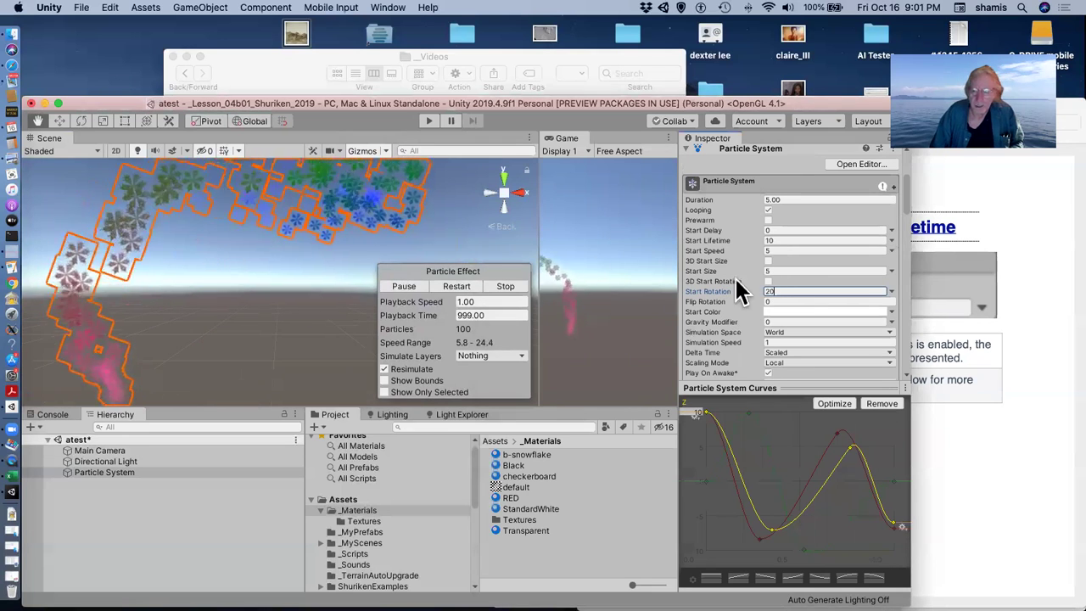
pyautogui.click(891, 291)
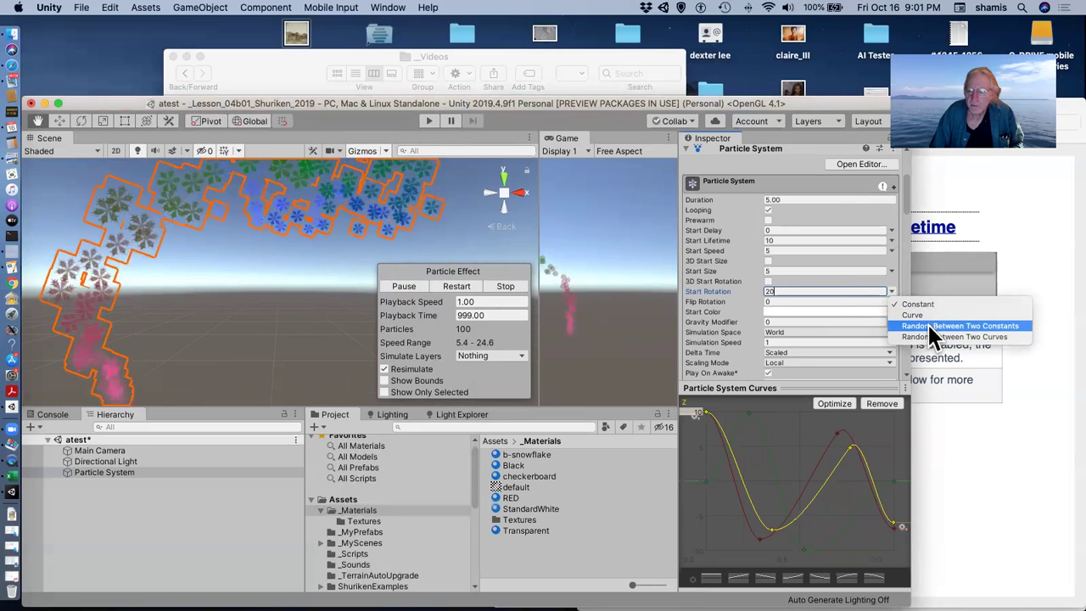
pyautogui.click(927, 325)
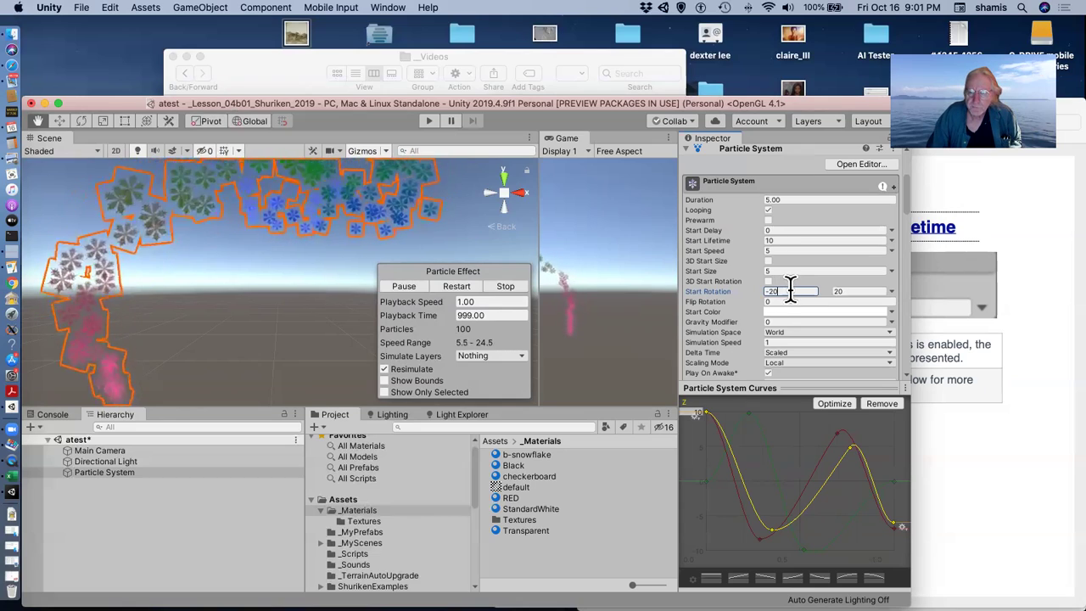
pyautogui.click(892, 291)
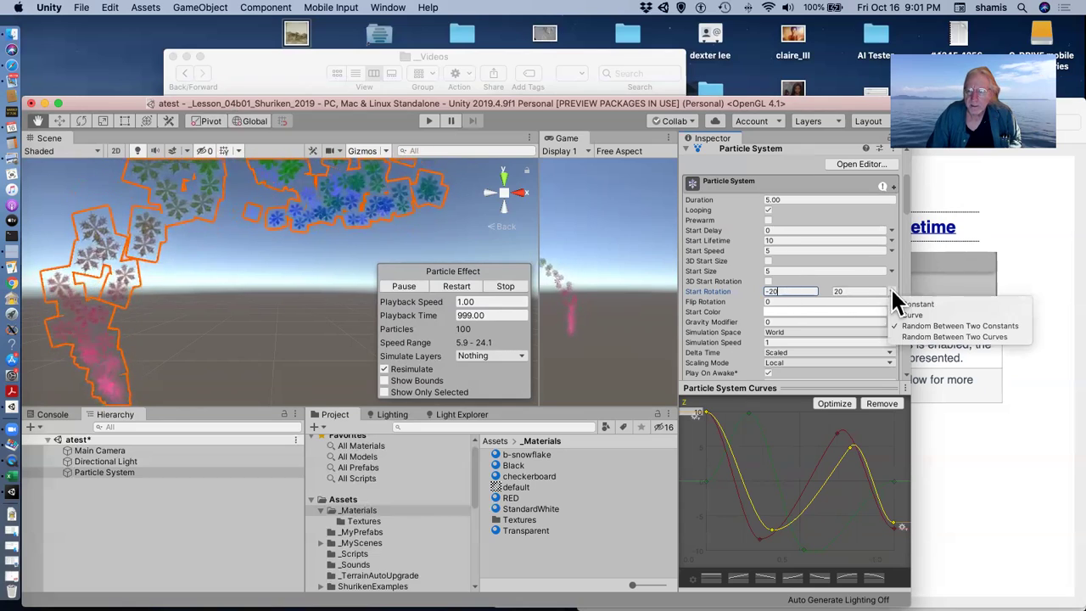
pyautogui.click(836, 291)
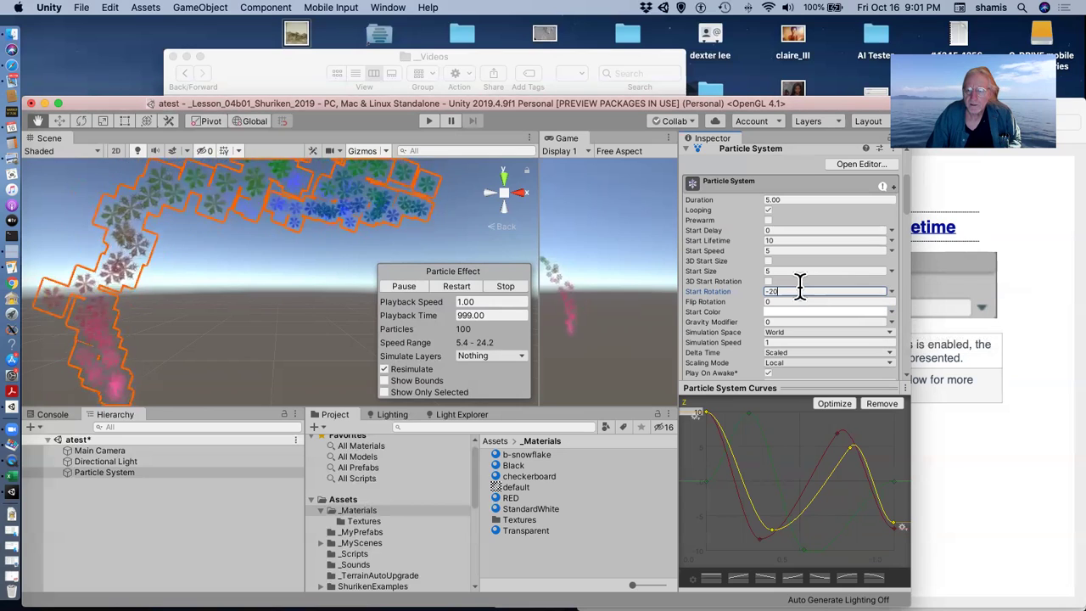
pyautogui.click(799, 291)
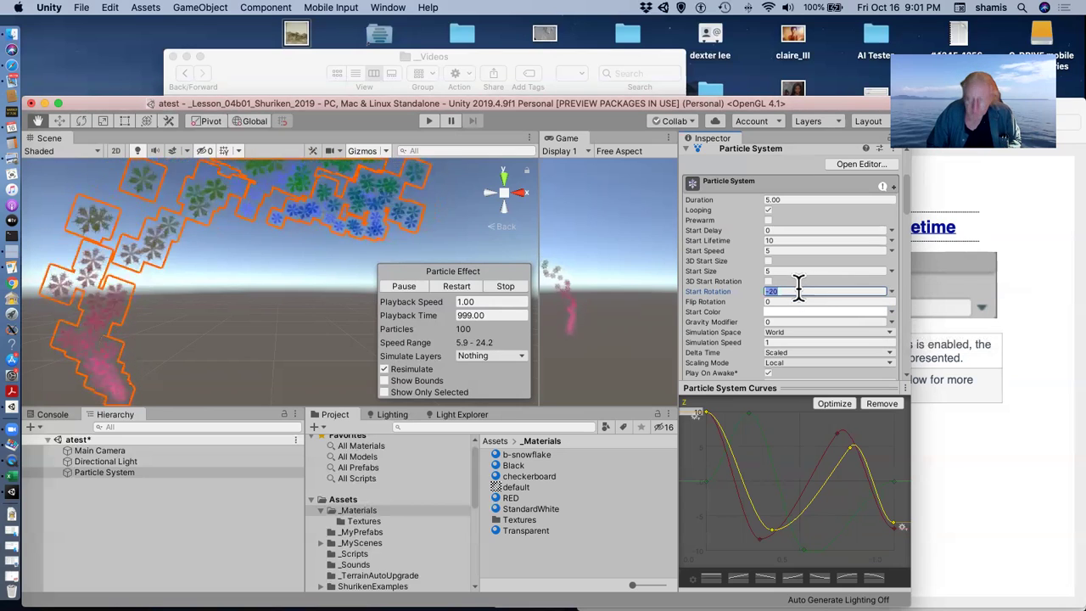
pyautogui.write('0')
# Step: Enable Rotation over Lifetime with a rising, eased Angular Velocity curve
pyautogui.scroll(-10, 771, 365)
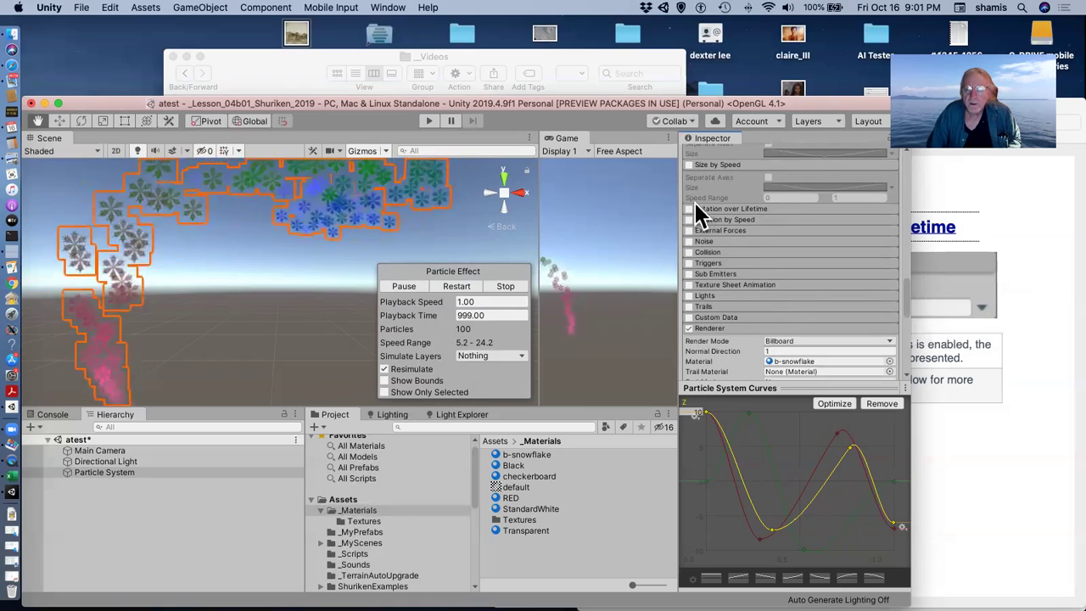
pyautogui.click(688, 208)
pyautogui.click(769, 210)
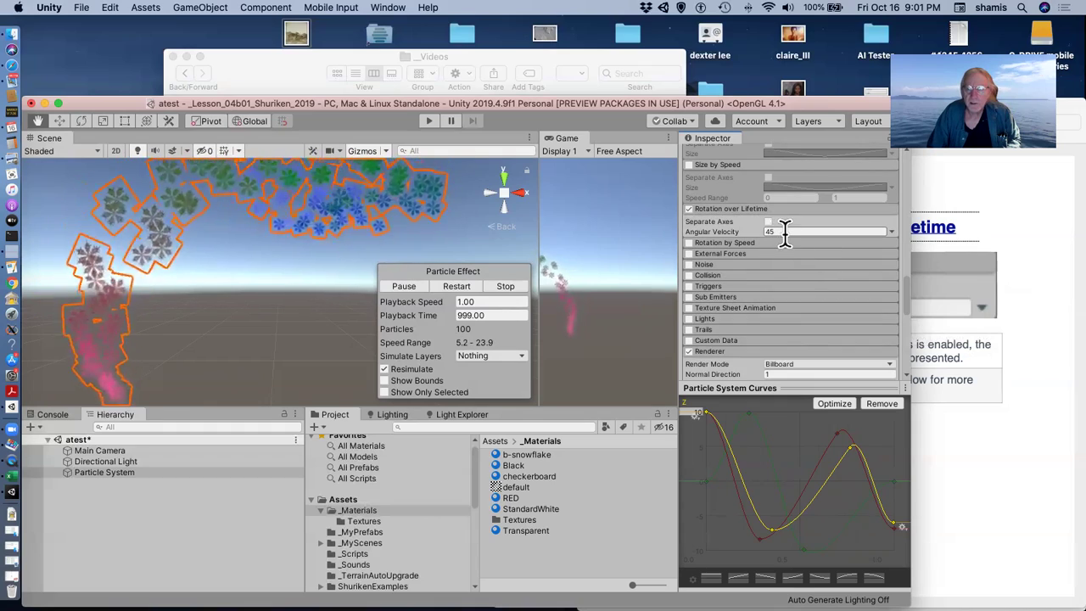
pyautogui.click(891, 230)
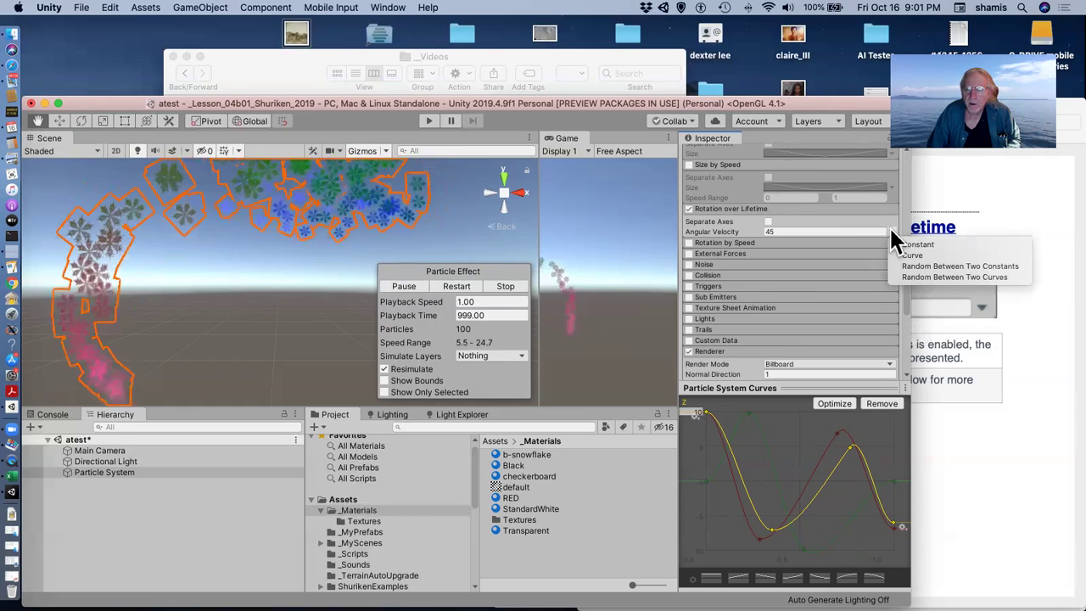
pyautogui.click(911, 257)
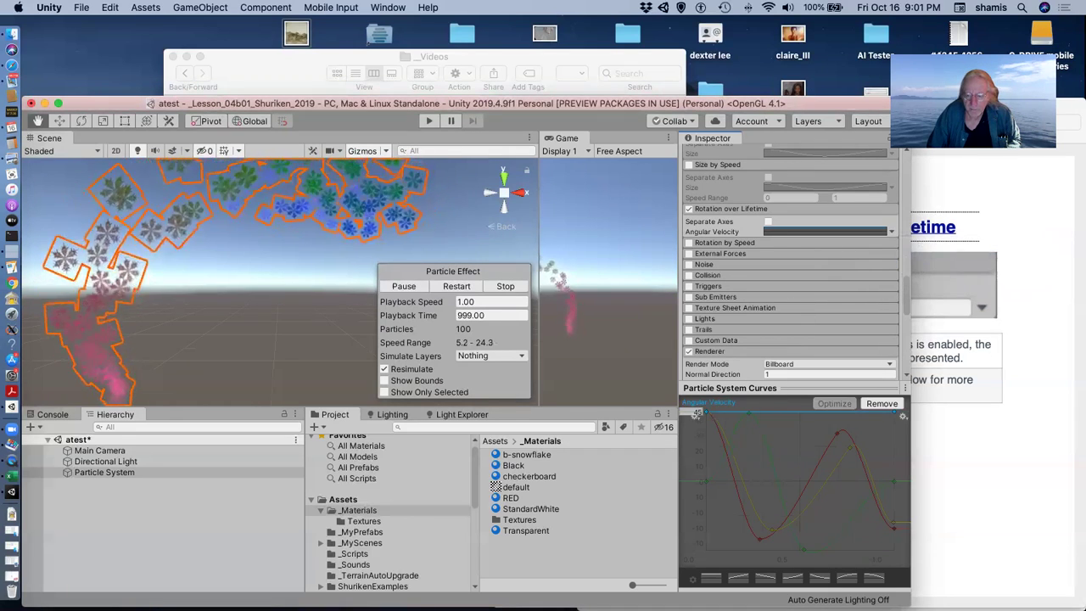
pyautogui.moveTo(696, 413); pyautogui.dragTo(694, 485)
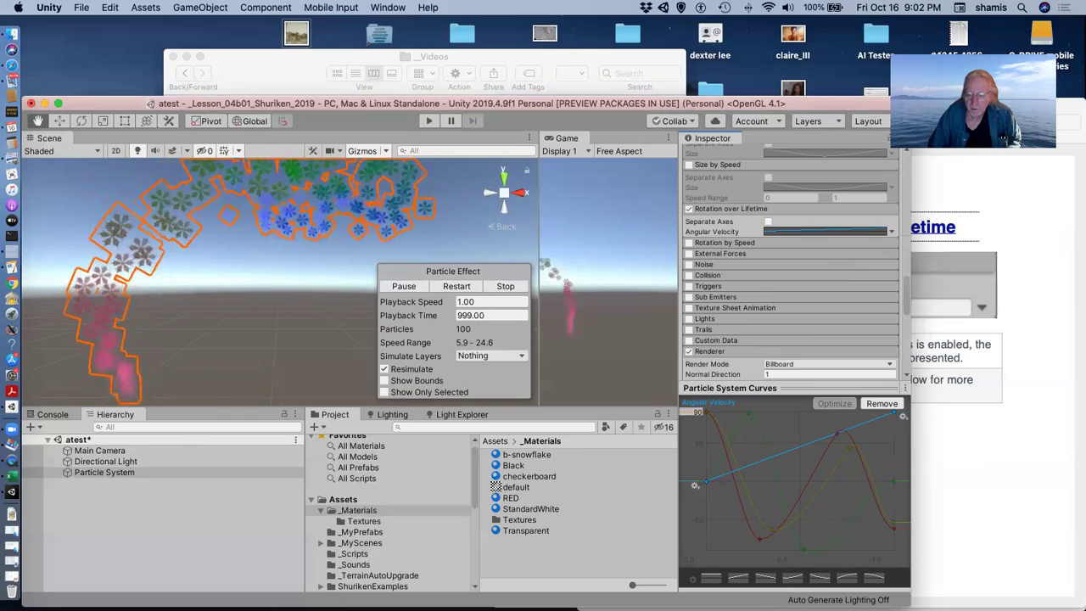
pyautogui.click(793, 579)
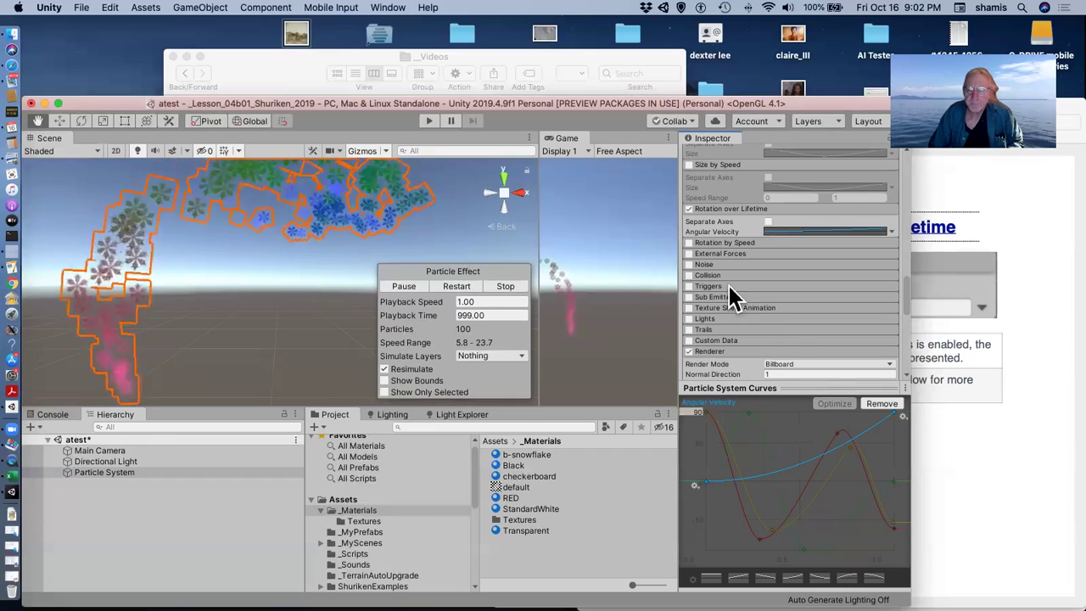
# Step: Try Rotation by Speed with Angular Velocity 45, then switch both rotation modules off
pyautogui.click(689, 210)
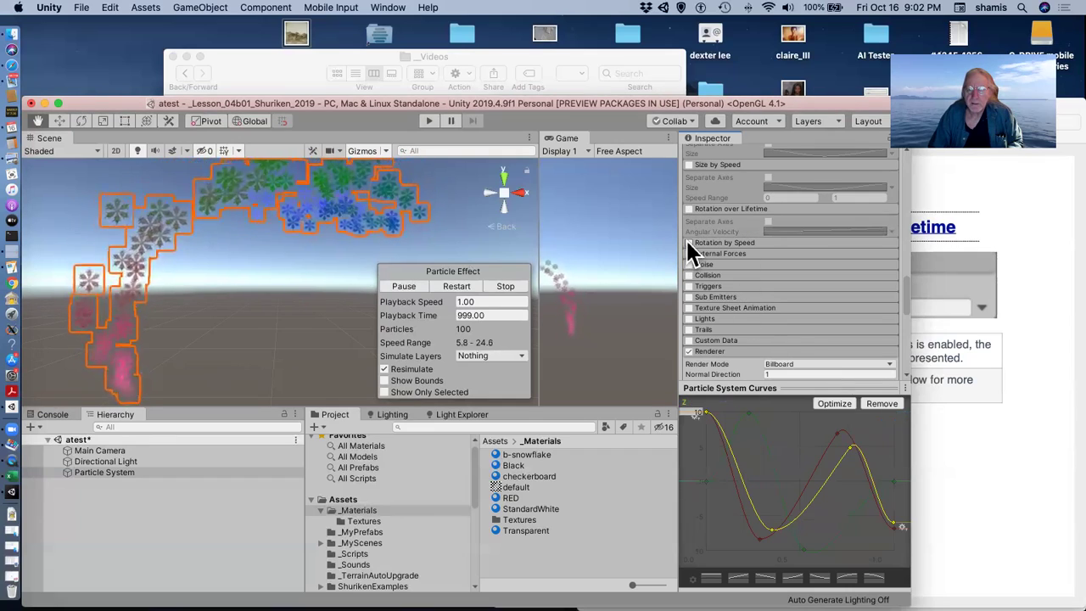
pyautogui.click(689, 243)
pyautogui.click(757, 243)
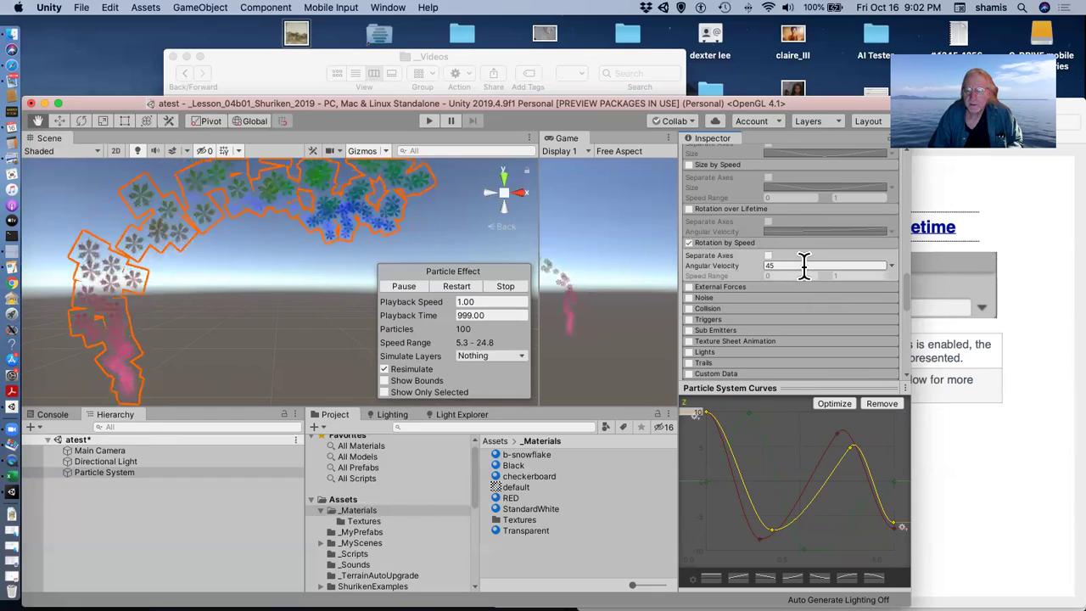
pyautogui.click(804, 265)
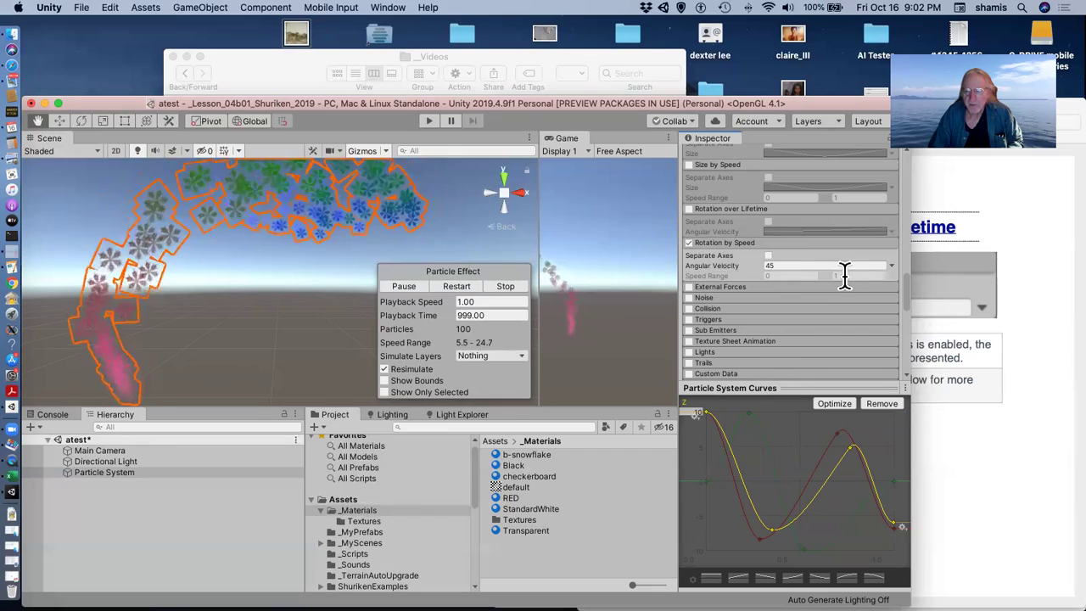
pyautogui.click(689, 243)
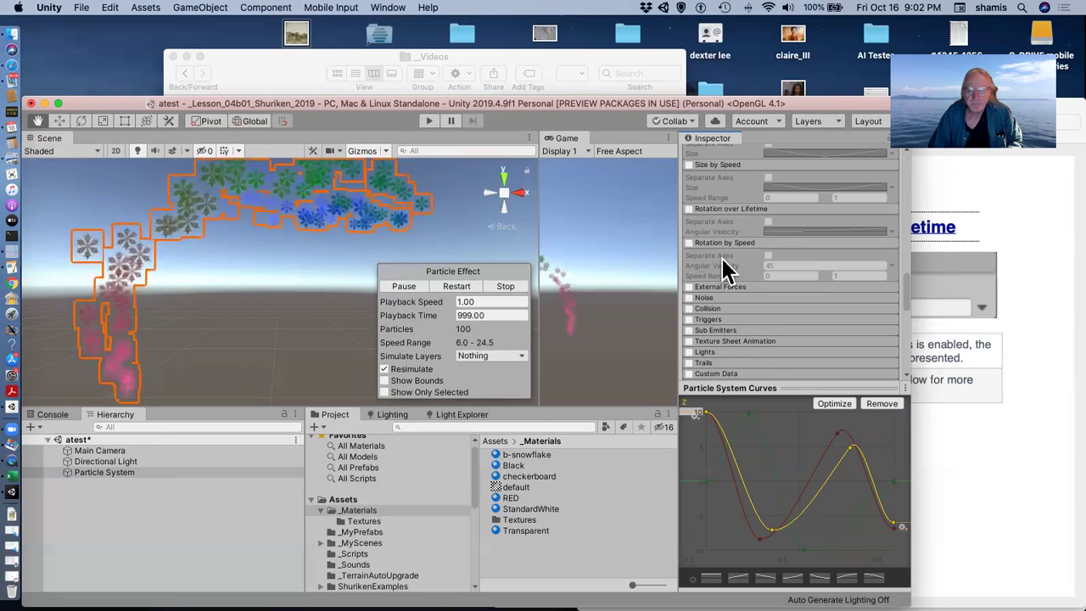
# Step: Page the PDF past Rotation By Speed and External Forces to Collision, page 46, then return to Unity
pyautogui.click(960, 384)
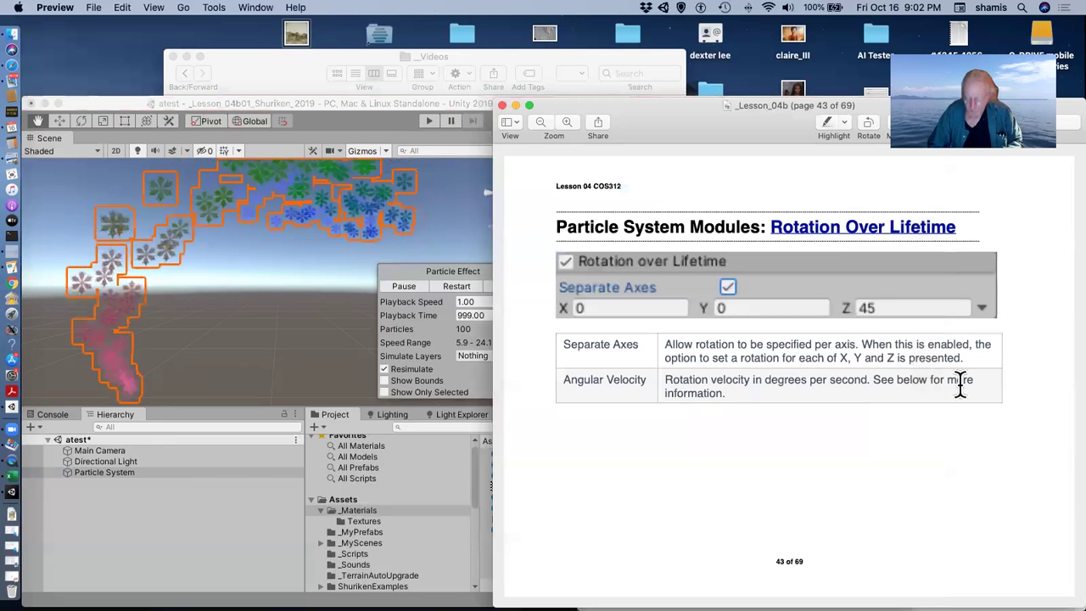
pyautogui.press('Down')
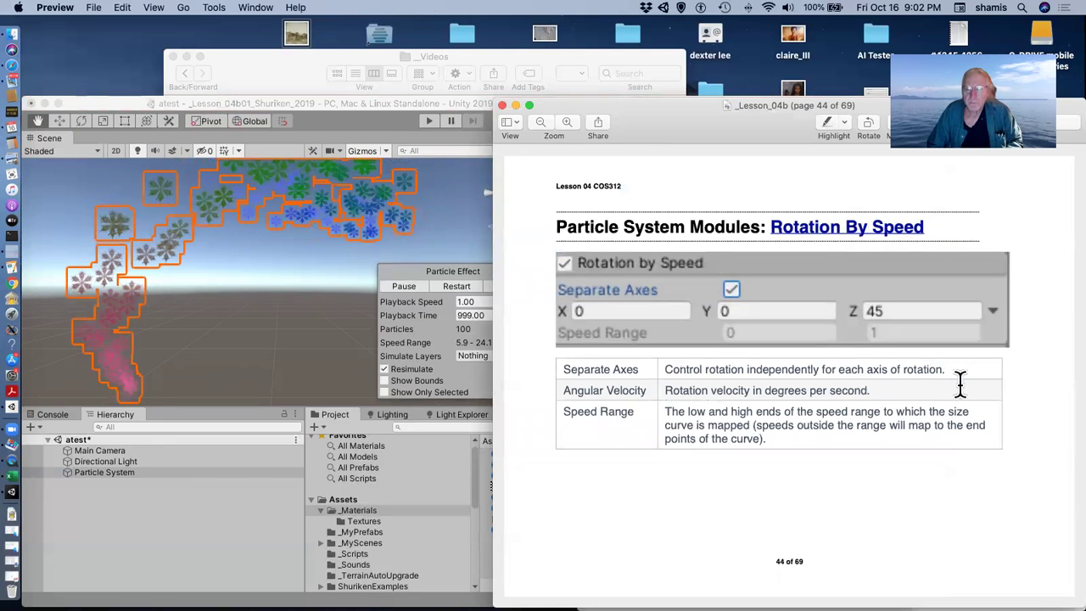
pyautogui.press('Down')
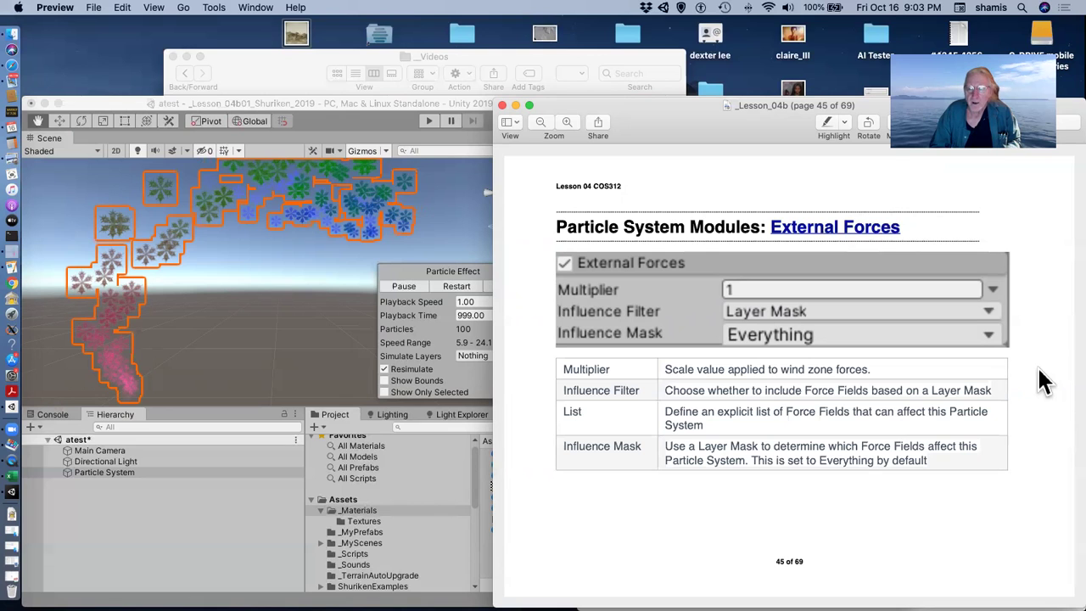
pyautogui.press('Down')
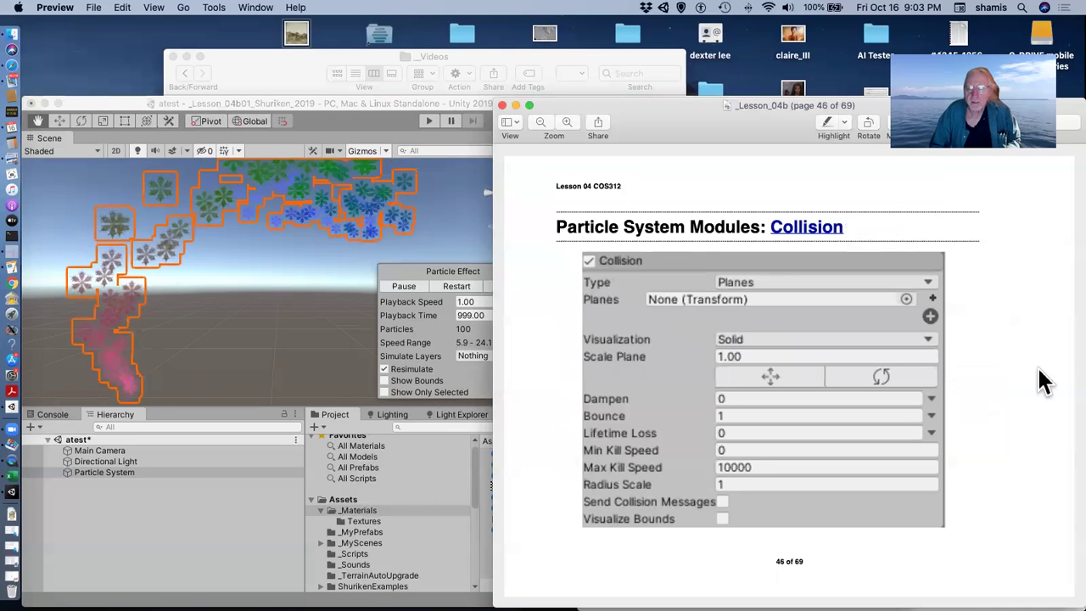
pyautogui.click(113, 474)
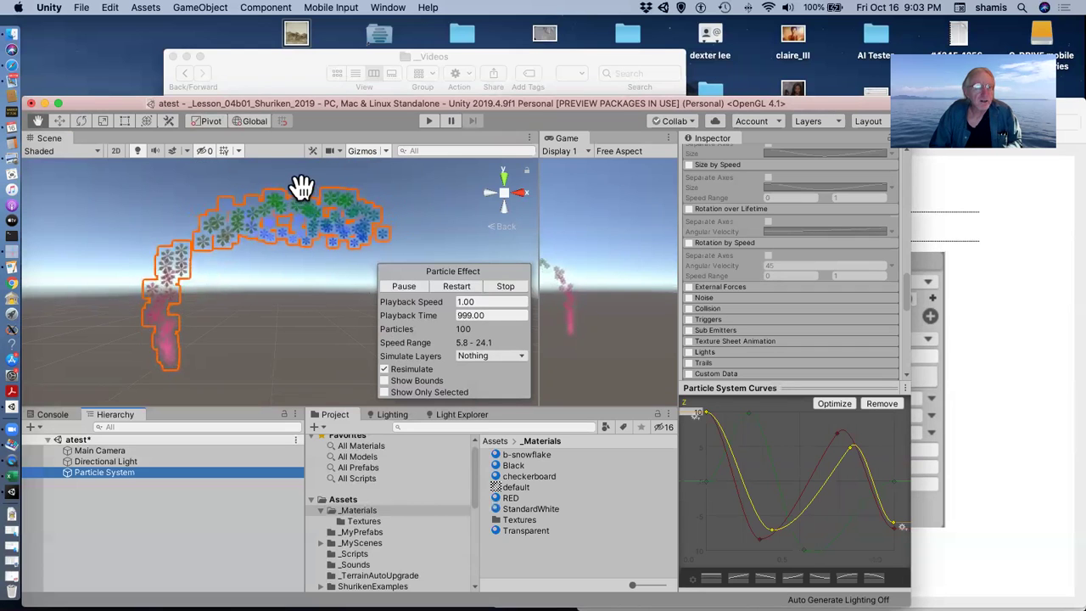
# Step: Add a Plane and reset its Transform to position 0, 0, 0, then select the Particle System's Y position
pyautogui.click(197, 11)
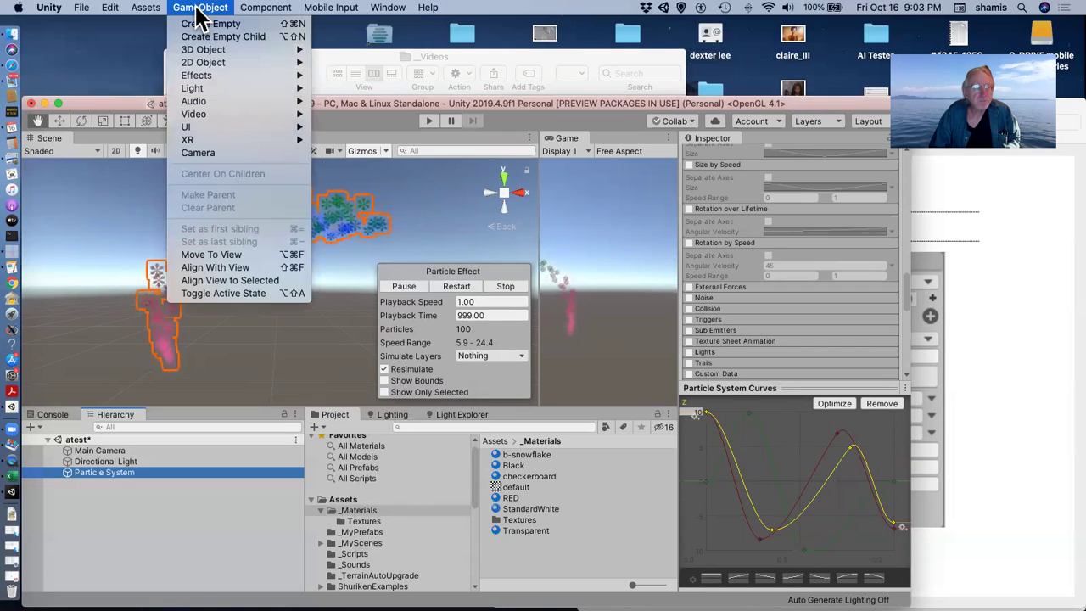
pyautogui.moveTo(254, 49)
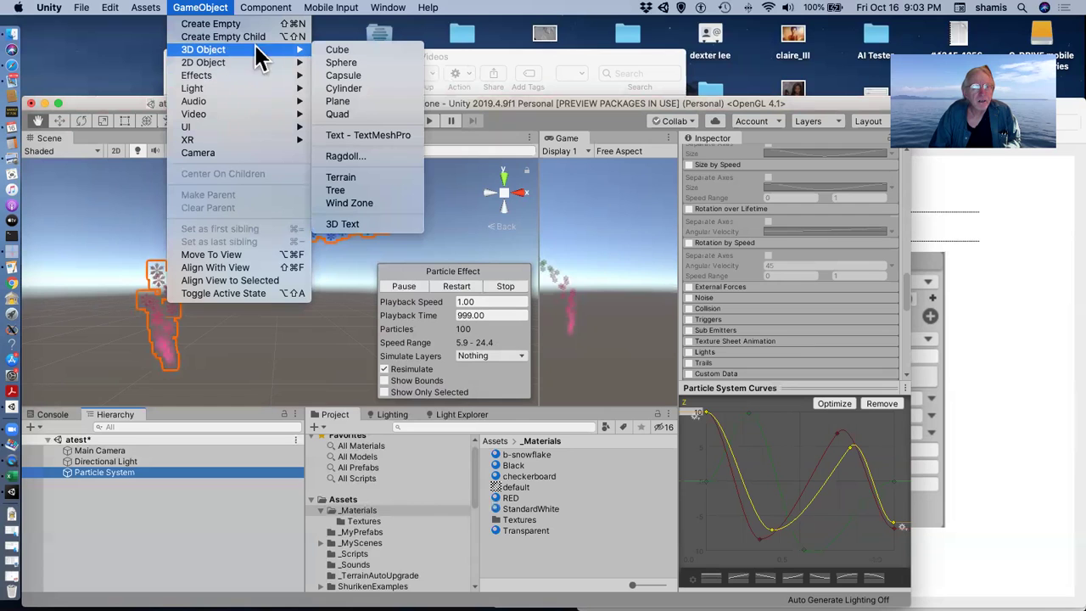
pyautogui.click(350, 101)
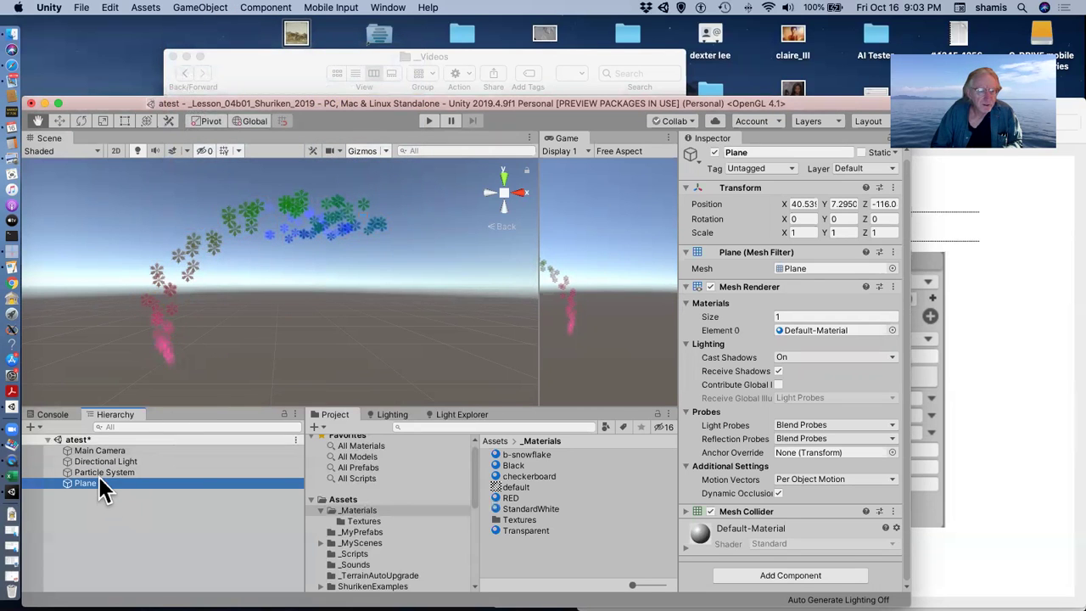
pyautogui.click(182, 483)
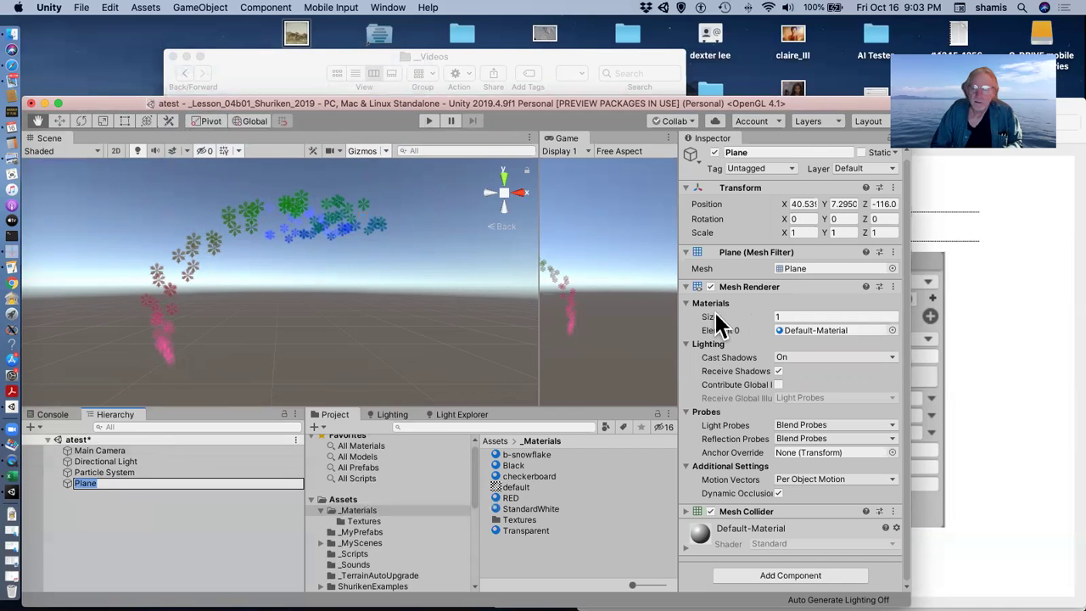
pyautogui.click(894, 185)
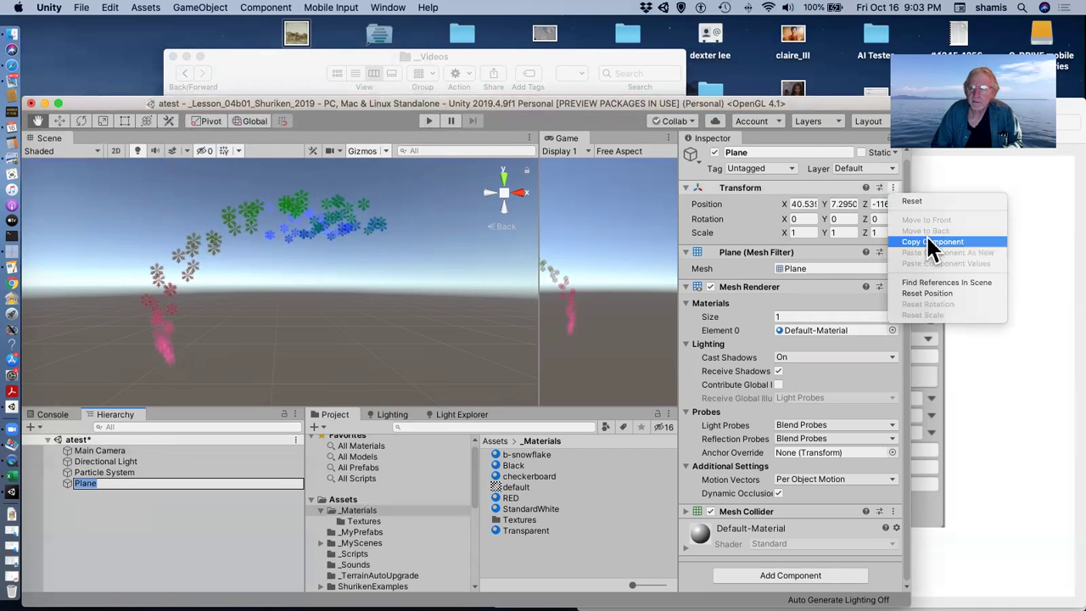
pyautogui.click(908, 202)
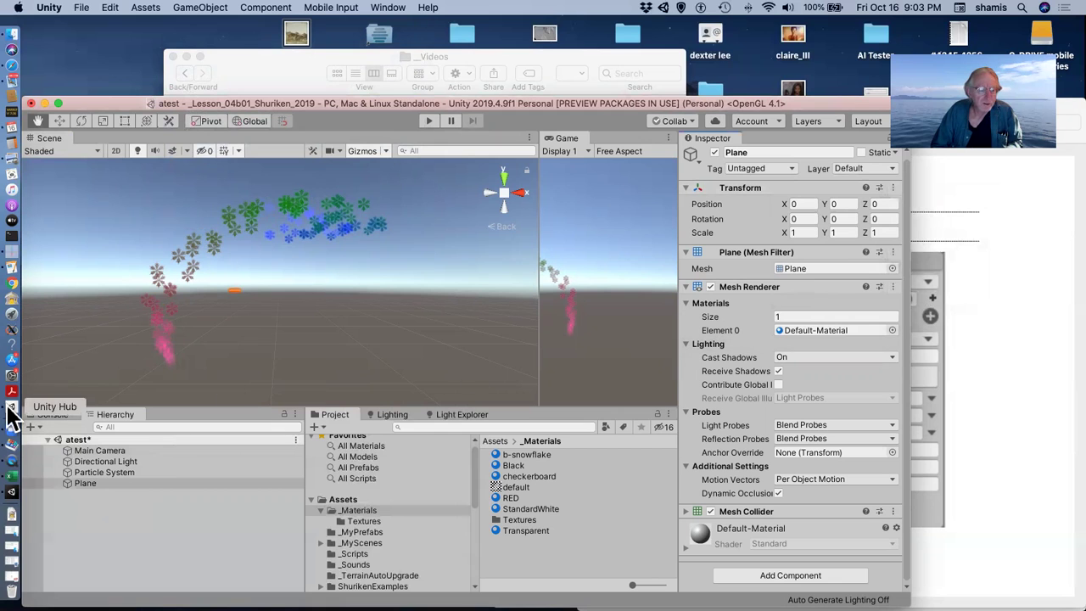
pyautogui.click(110, 472)
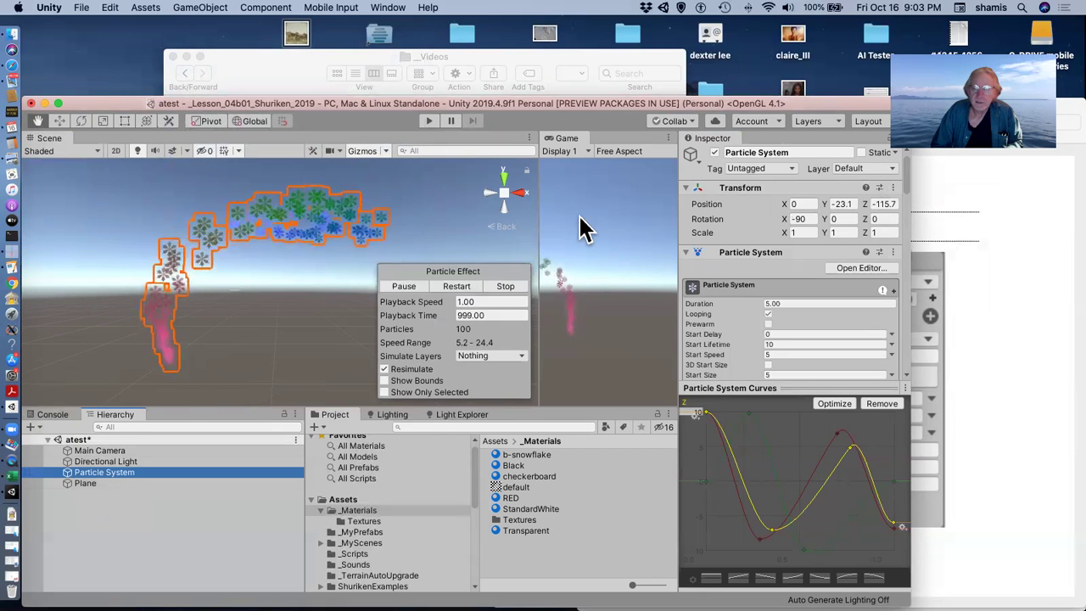
pyautogui.click(840, 204)
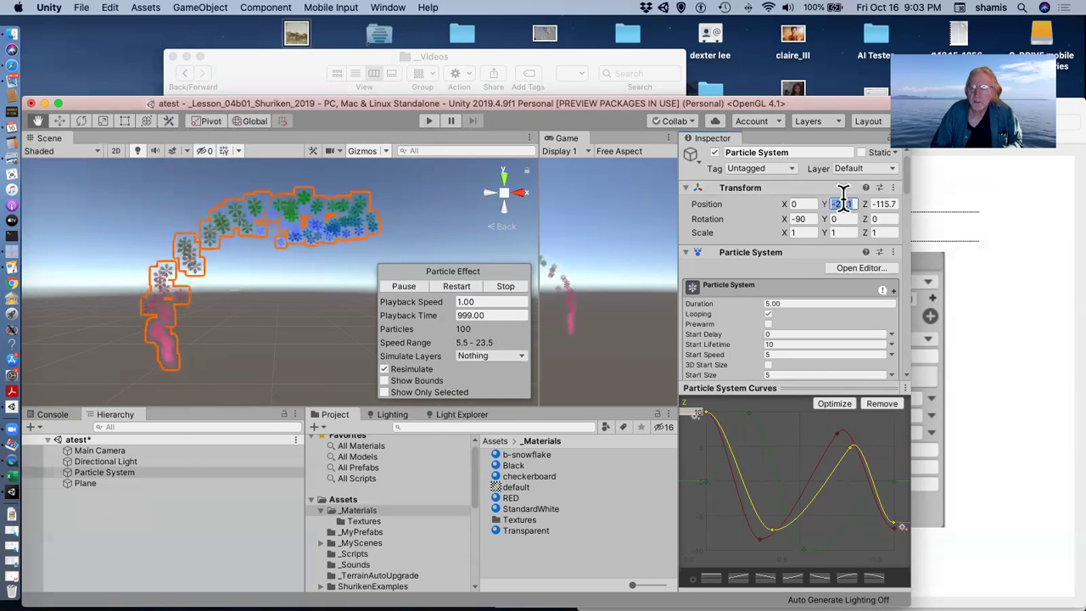
# Step: Set the Particle System's Y and Z positions to 0 and frame the Plane in the Scene view
pyautogui.write('0')
pyautogui.press('Tab')
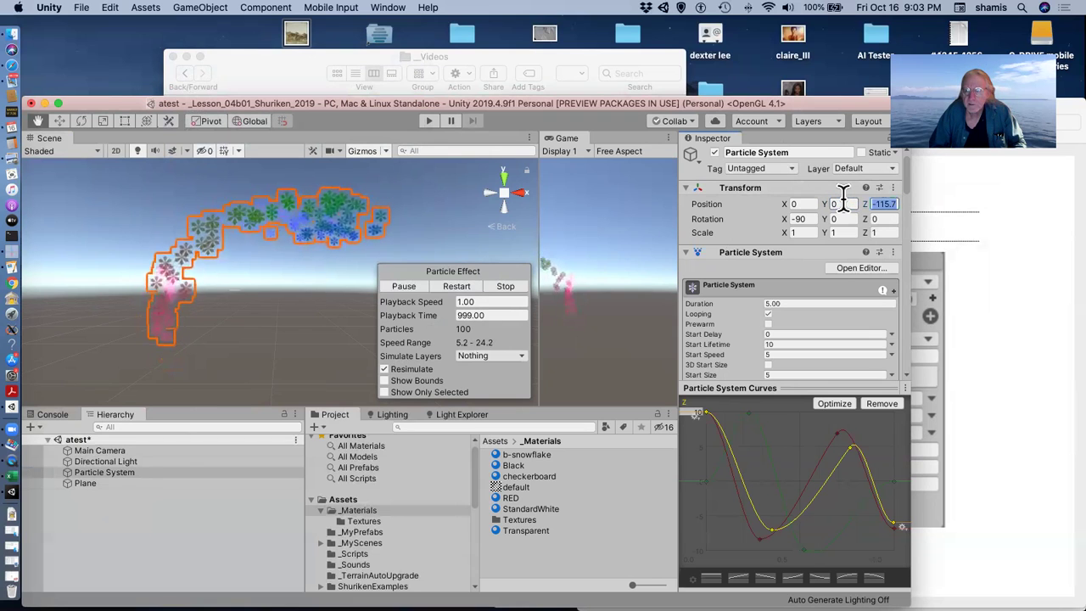
pyautogui.write('0')
pyautogui.press('Tab')
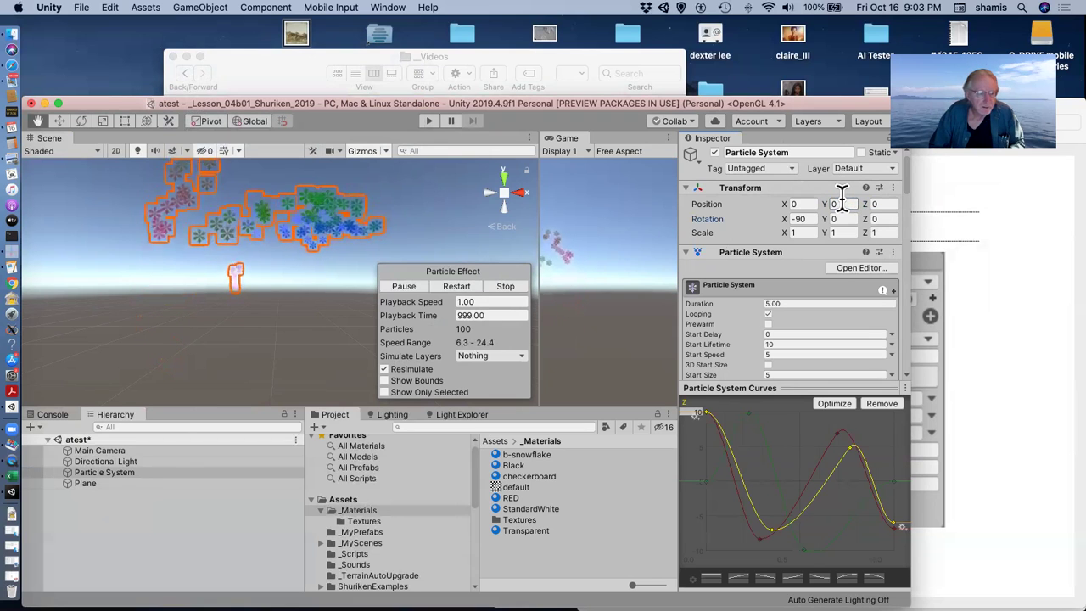
pyautogui.click(84, 484)
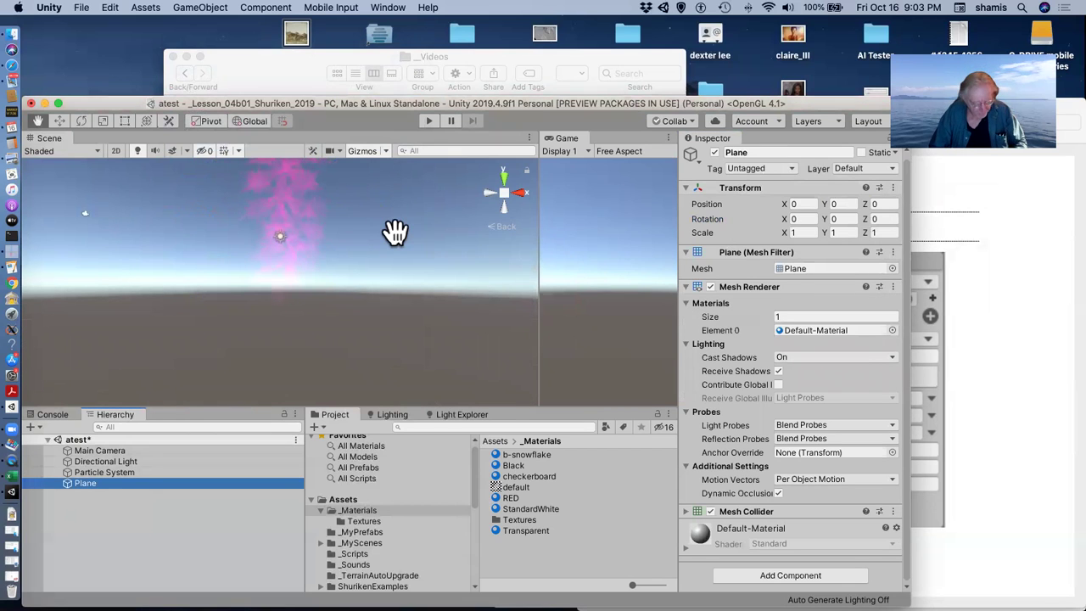
pyautogui.keyDown('alt'); pyautogui.moveTo(400, 230); pyautogui.dragTo(339, 336); pyautogui.keyUp('alt')
pyautogui.moveTo(354, 230); pyautogui.dragTo(274, 324)
pyautogui.scroll(-5, 286, 306)
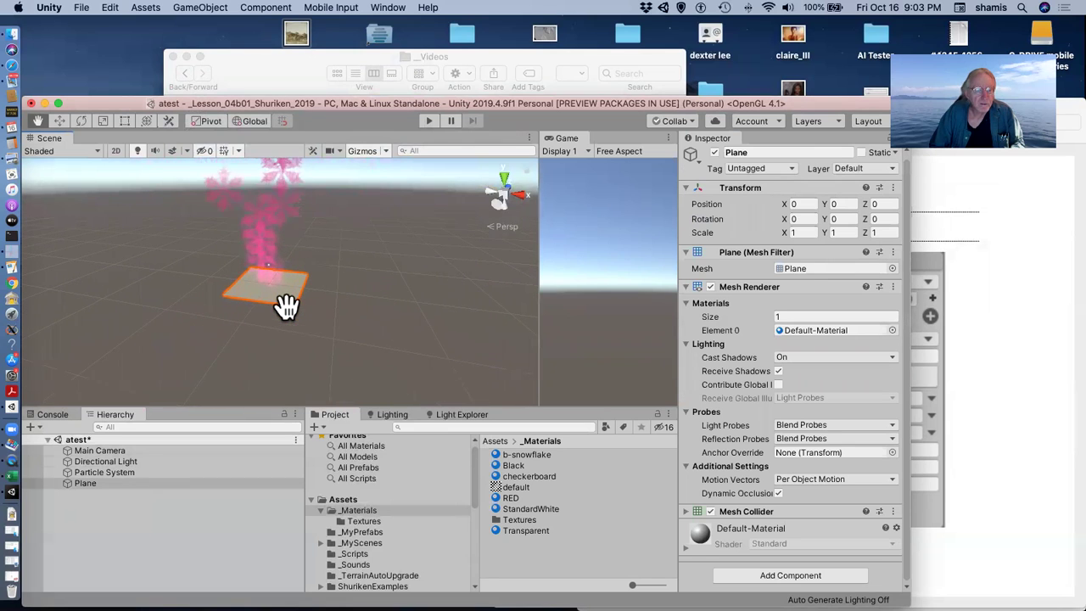
pyautogui.scroll(3, 286, 305)
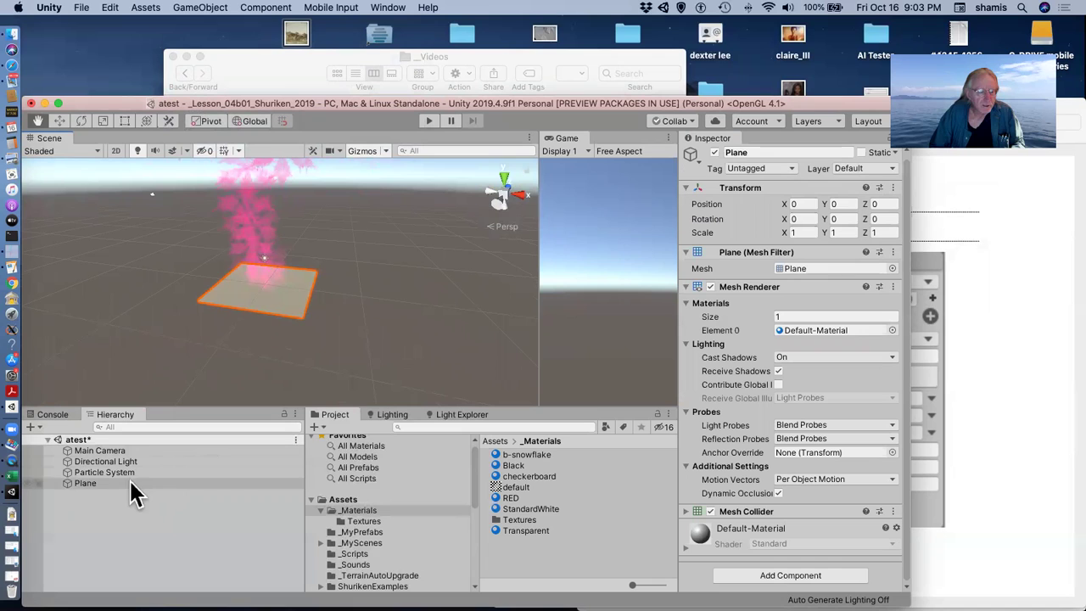
# Step: Set the Plane's X scale to 10, stretching it into a wide floor
pyautogui.click(85, 482)
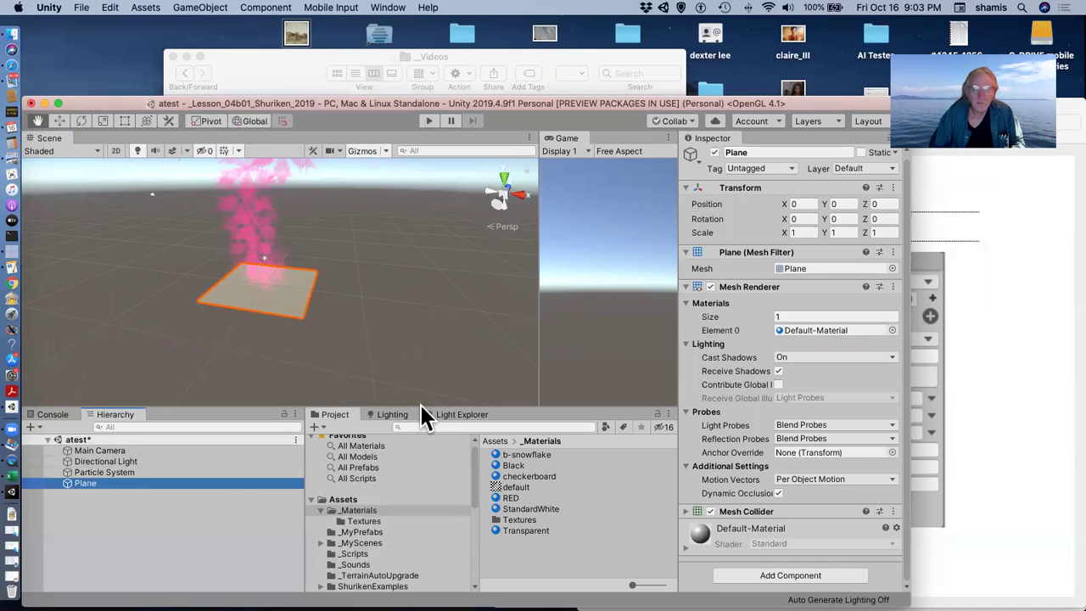
pyautogui.click(807, 233)
pyautogui.write('10')
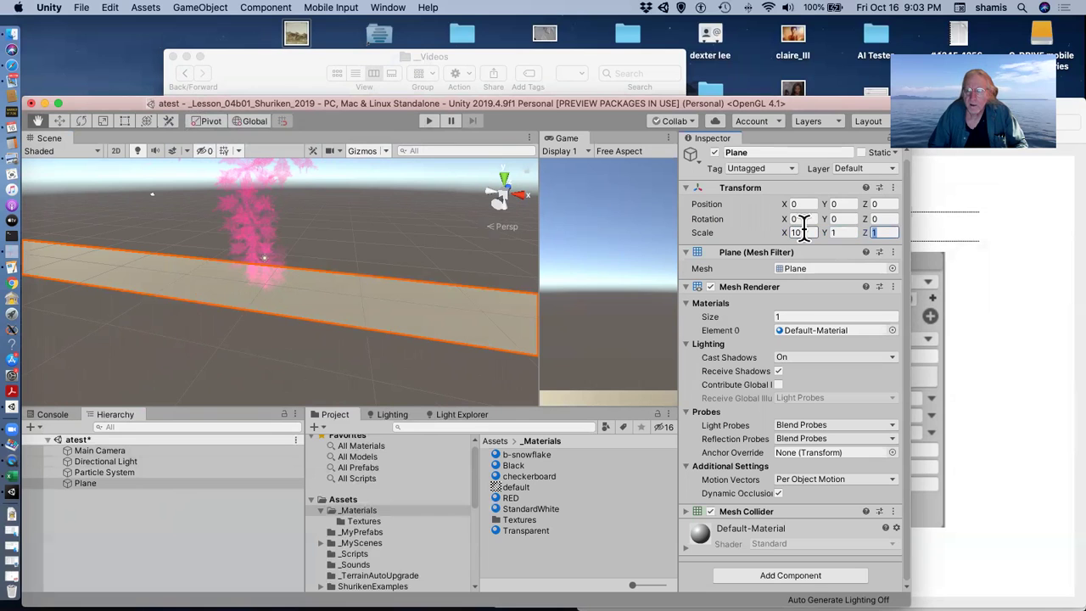
pyautogui.write('0')
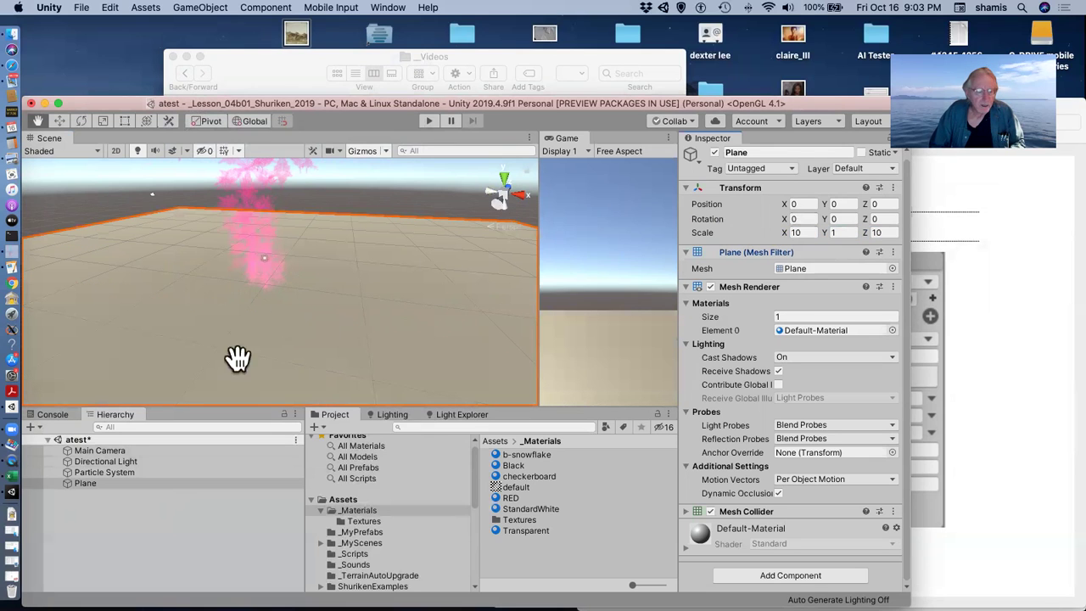
# Step: Set the Particle System's Gravity Modifier to 1, replacing a trial value of 5
pyautogui.click(103, 472)
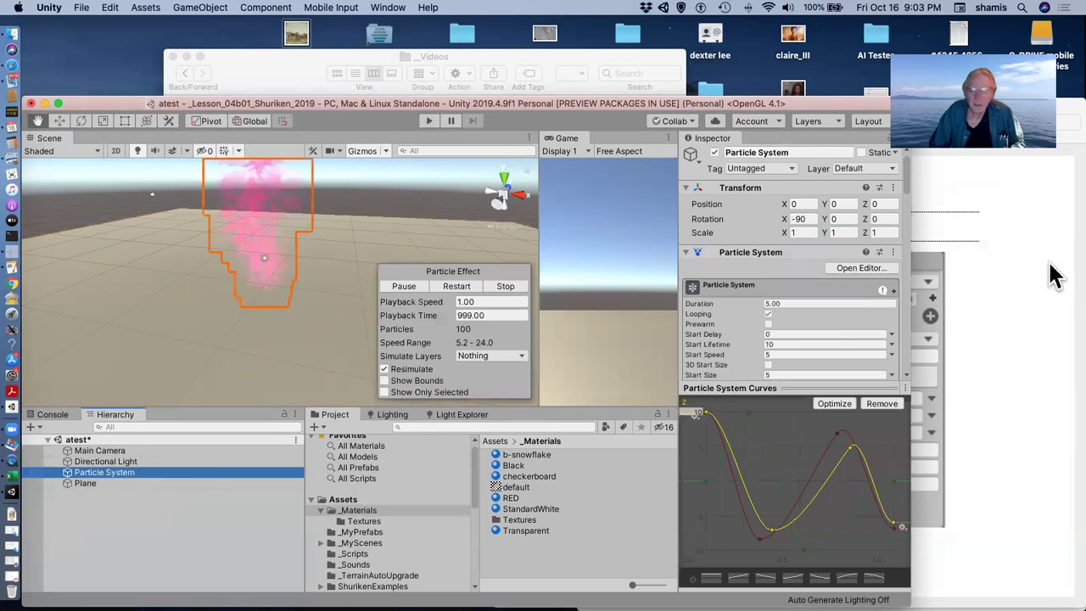
pyautogui.scroll(-5, 810, 322)
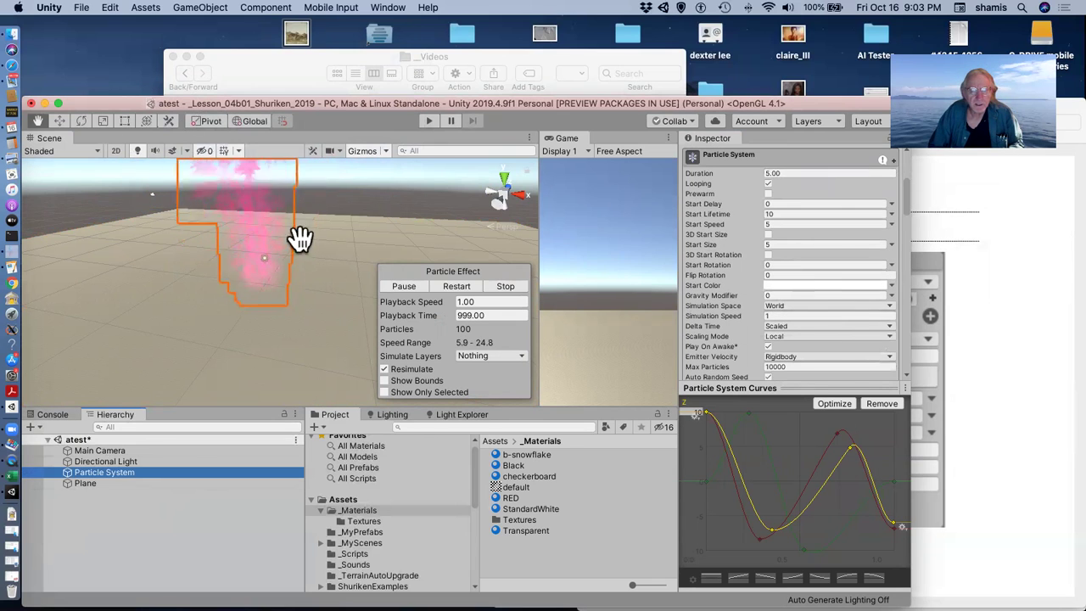
pyautogui.click(782, 294)
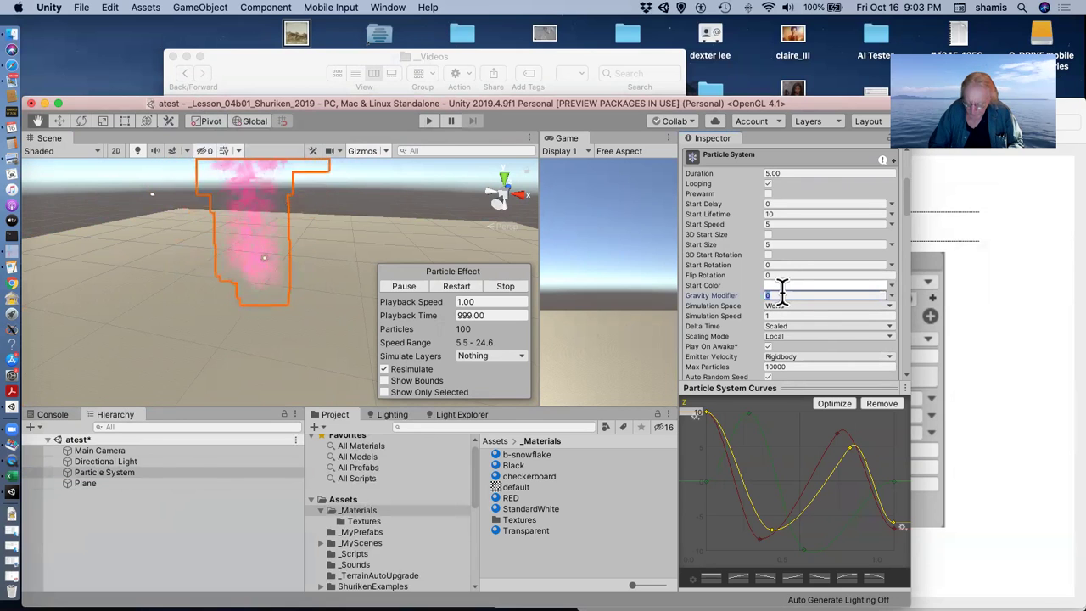
pyautogui.write('5')
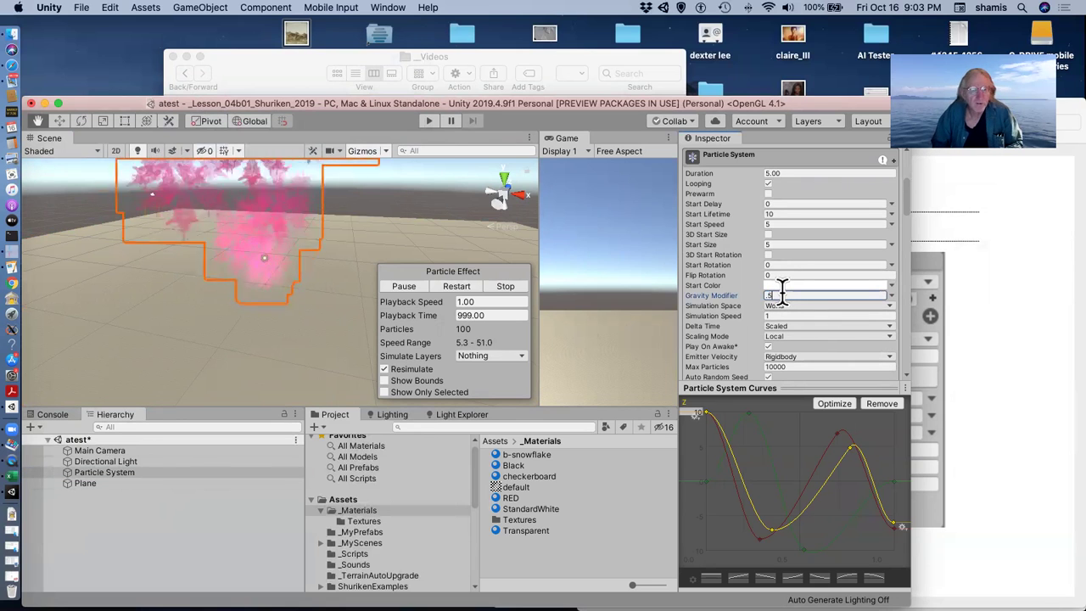
pyautogui.press('BackSpace')
pyautogui.write('1')
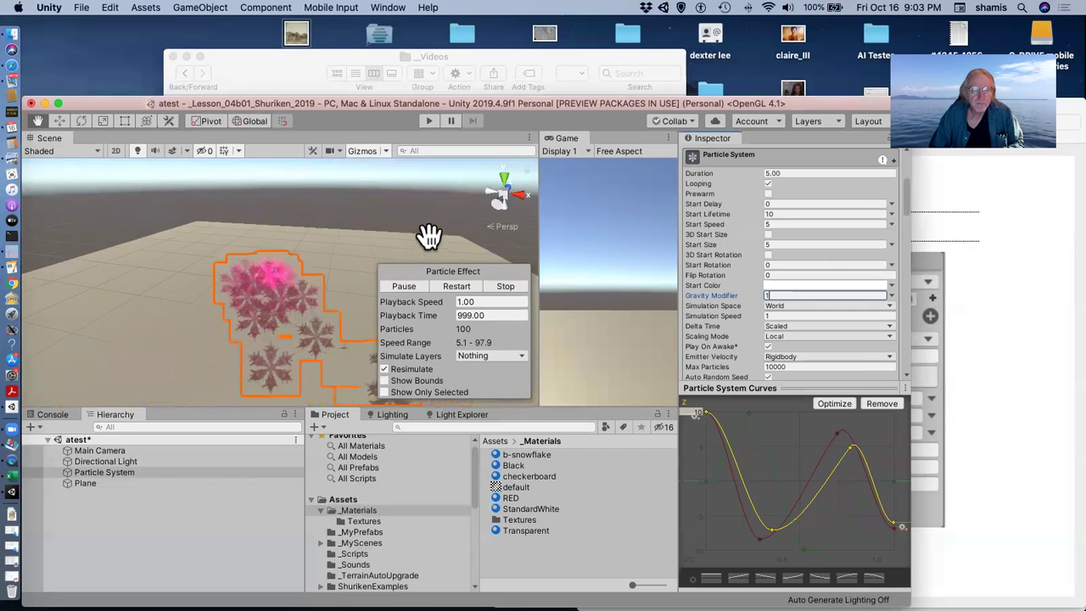
pyautogui.click(521, 206)
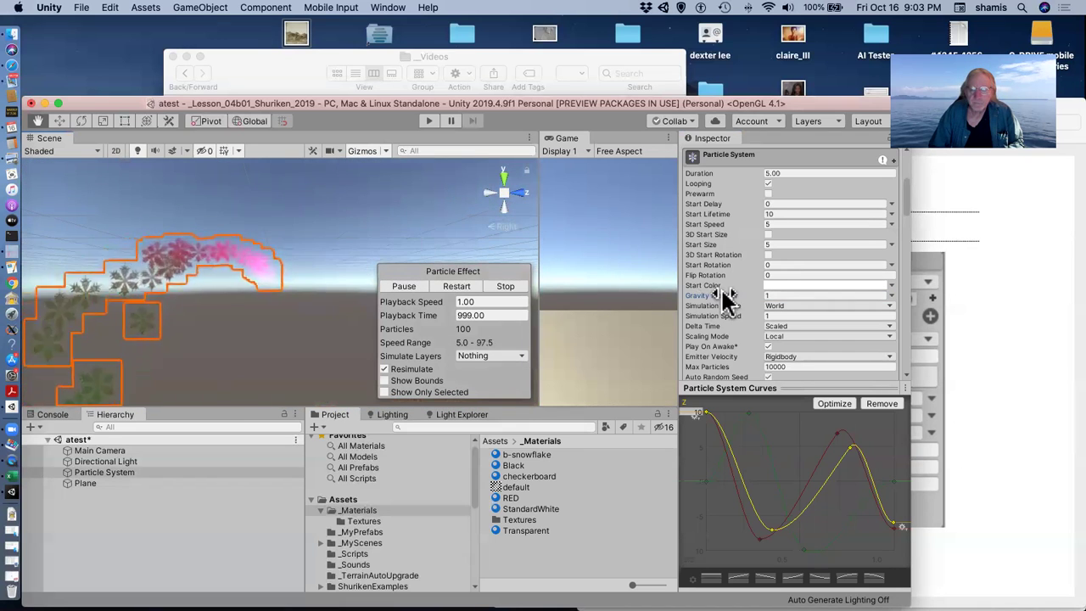
# Step: Uncheck Limit Velocity over Lifetime and Force over Lifetime so the flakes rise straight up
pyautogui.scroll(-5, 789, 297)
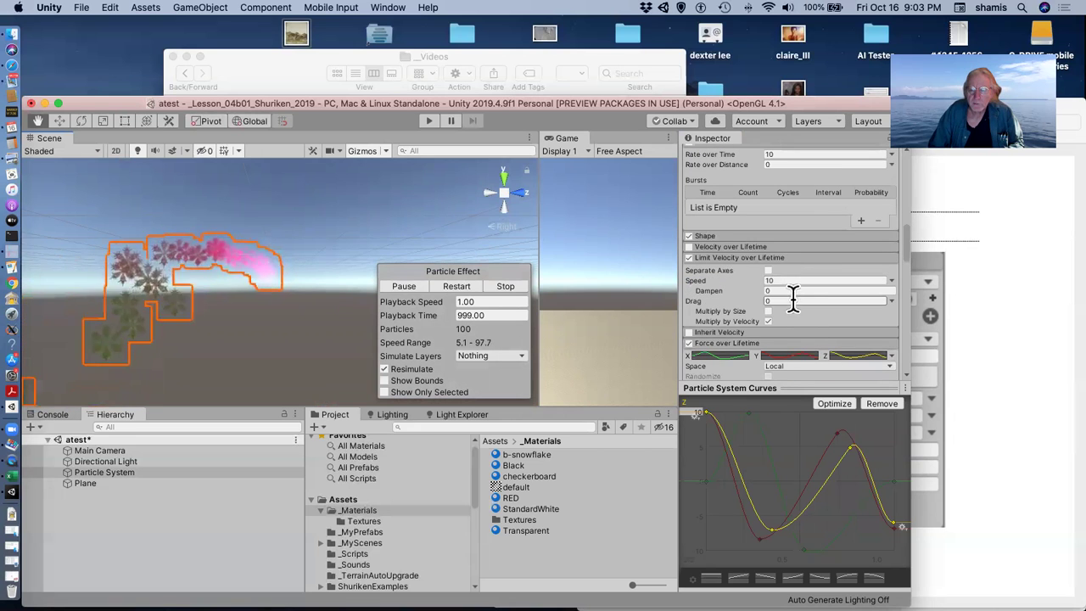
pyautogui.click(689, 258)
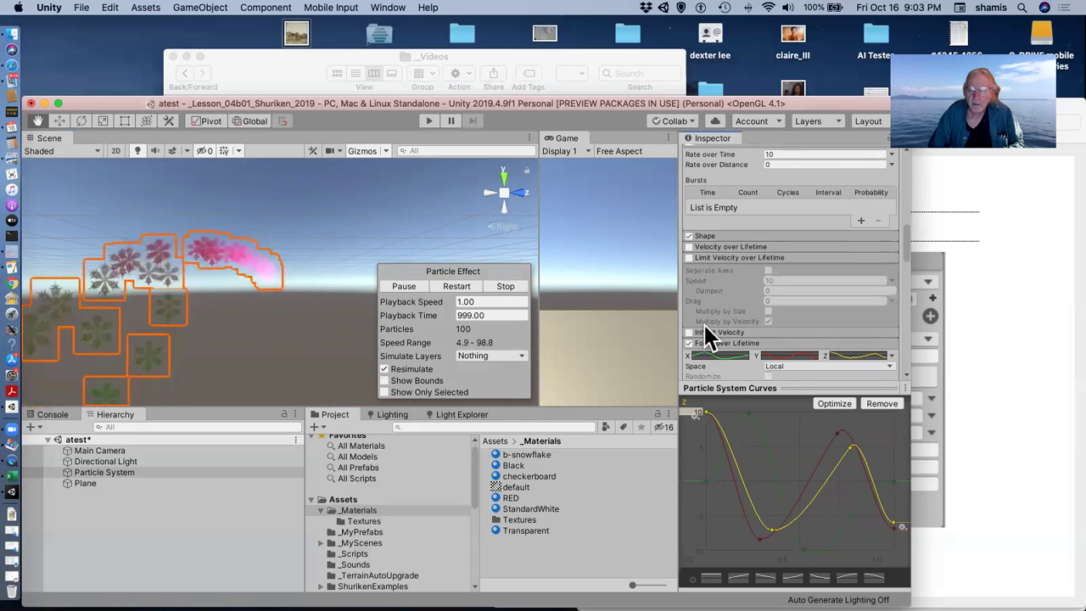
pyautogui.click(689, 344)
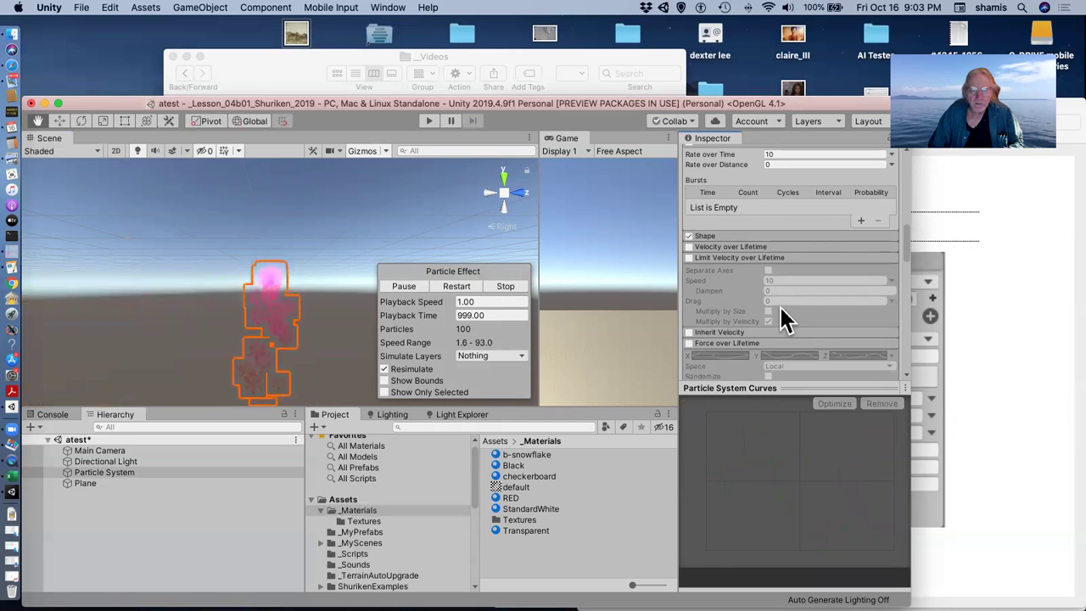
pyautogui.scroll(10, 785, 321)
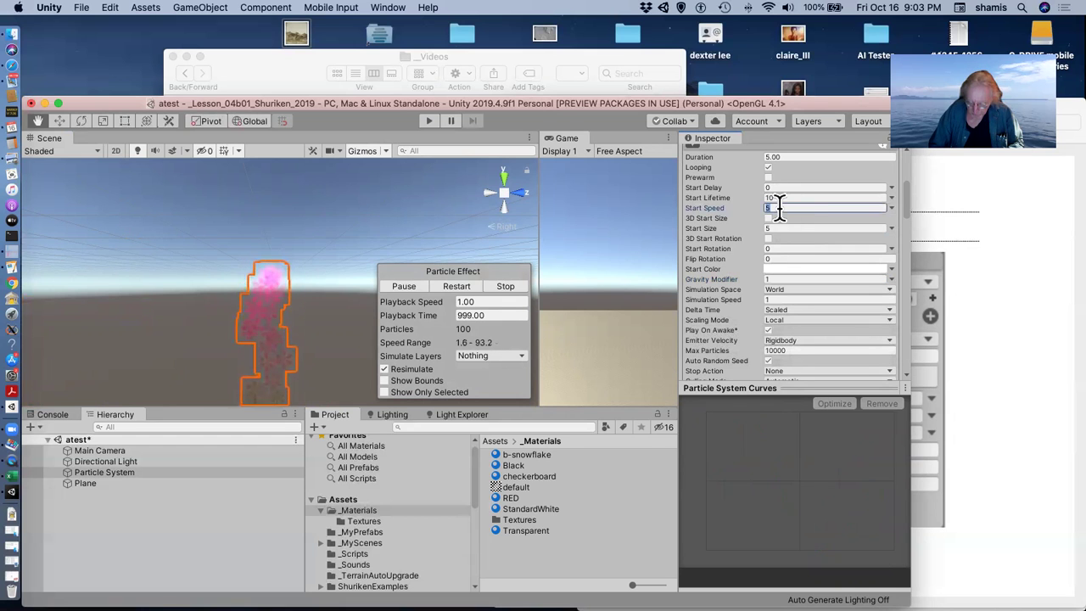
pyautogui.write('20')
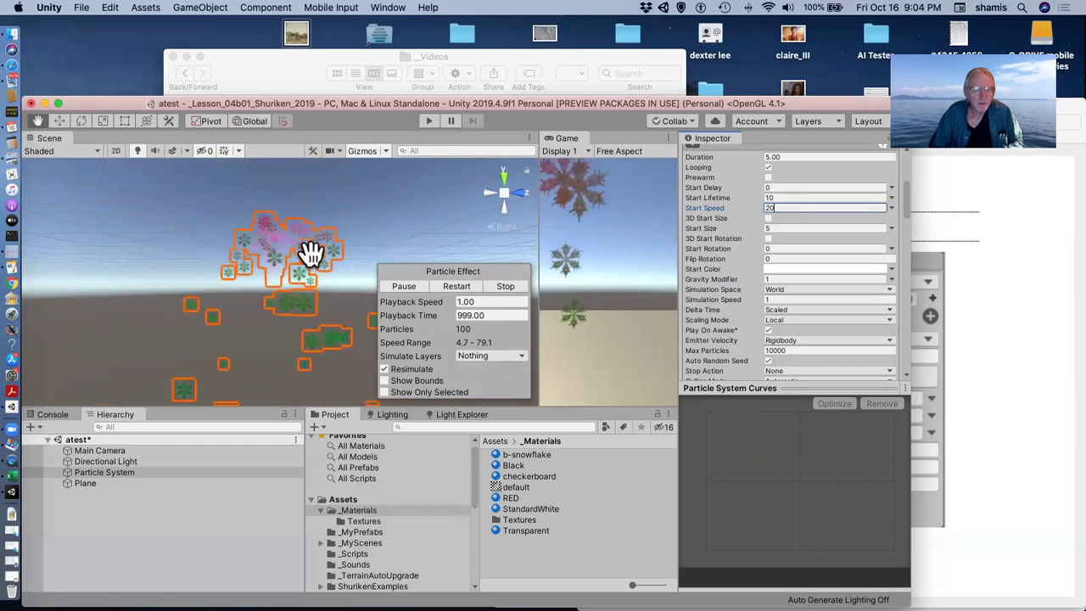
pyautogui.moveTo(311, 250)
pyautogui.keyDown('alt'); pyautogui.mouseDown()
pyautogui.moveTo(300, 303)
pyautogui.moveTo(308, 235)
pyautogui.mouseUp(); pyautogui.keyUp('alt')
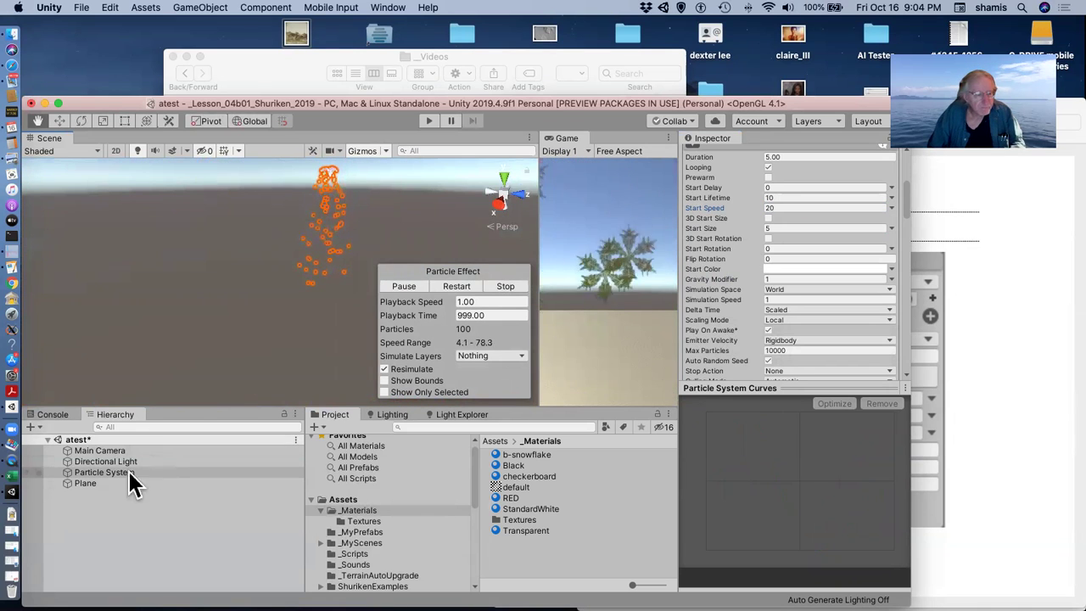
pyautogui.click(104, 483)
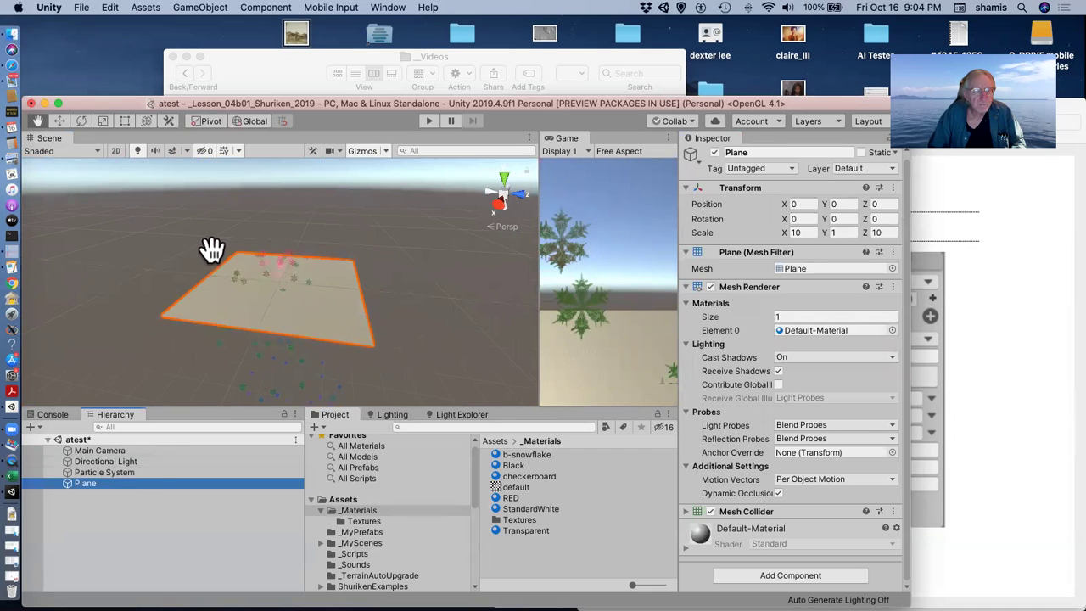
pyautogui.click(107, 472)
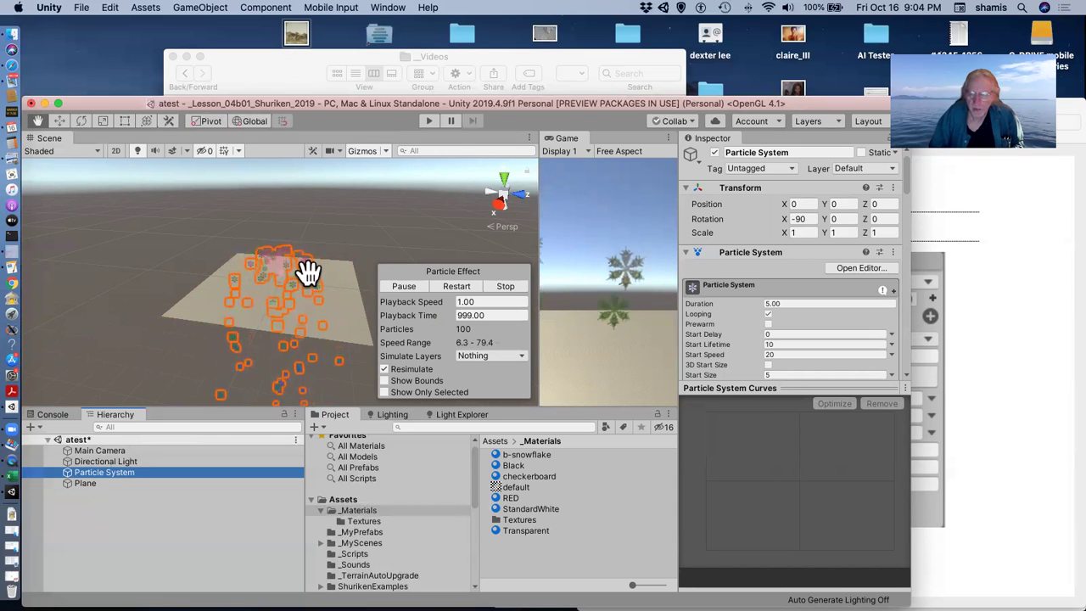
pyautogui.click(519, 192)
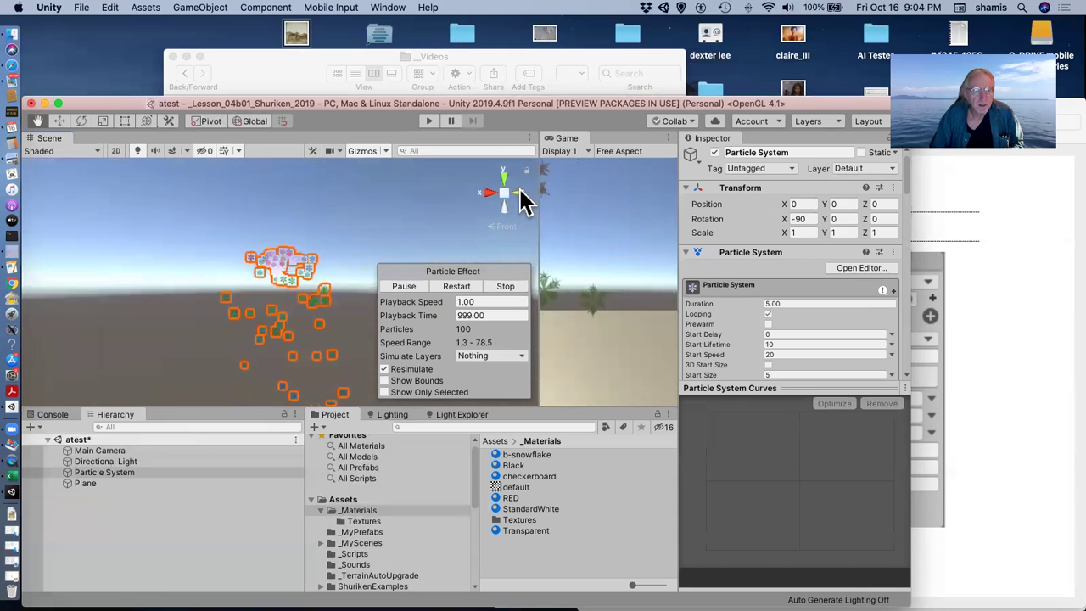
pyautogui.moveTo(371, 212)
pyautogui.keyDown('alt'); pyautogui.mouseDown()
pyautogui.moveTo(308, 311)
pyautogui.moveTo(365, 204)
pyautogui.mouseUp(); pyautogui.keyUp('alt')
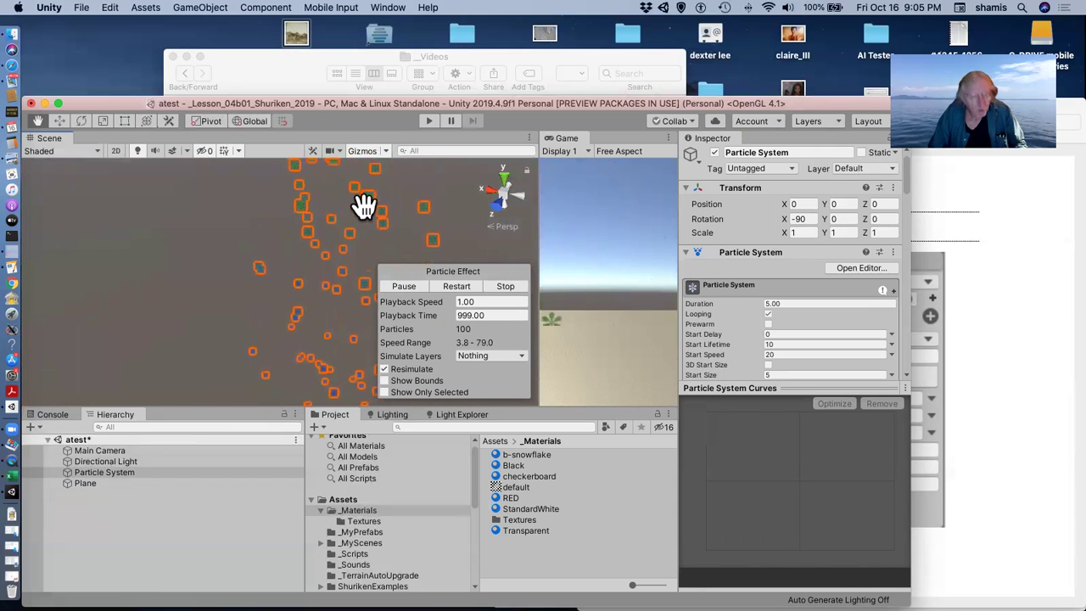
pyautogui.scroll(-5, 292, 262)
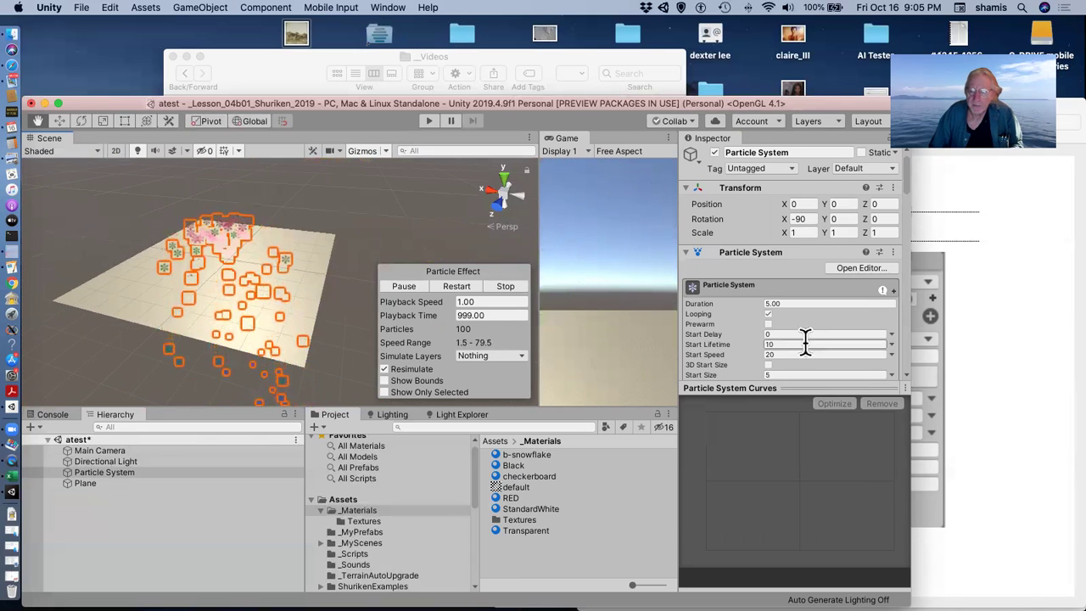
pyautogui.scroll(-15, 808, 343)
# Step: Enable the Collision module and assign Plane as its collision plane
pyautogui.scroll(5, 802, 334)
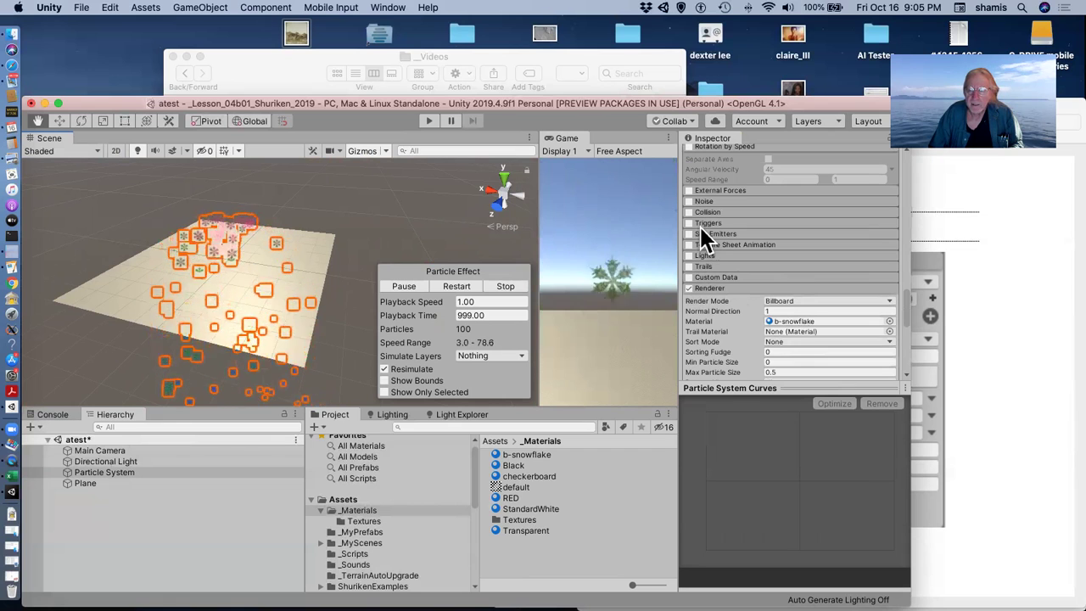
pyautogui.click(689, 212)
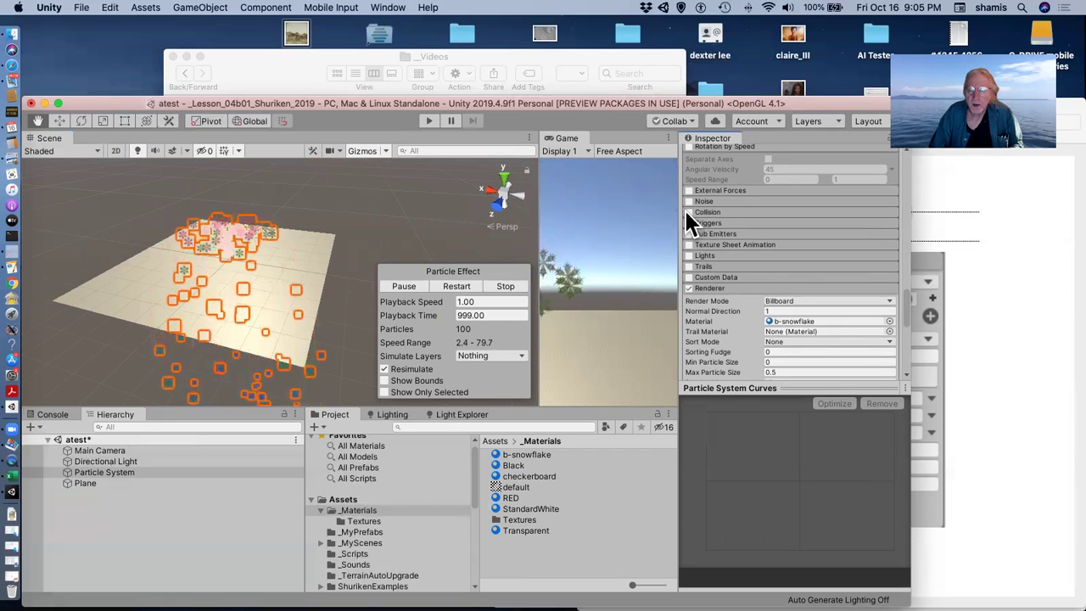
pyautogui.click(750, 211)
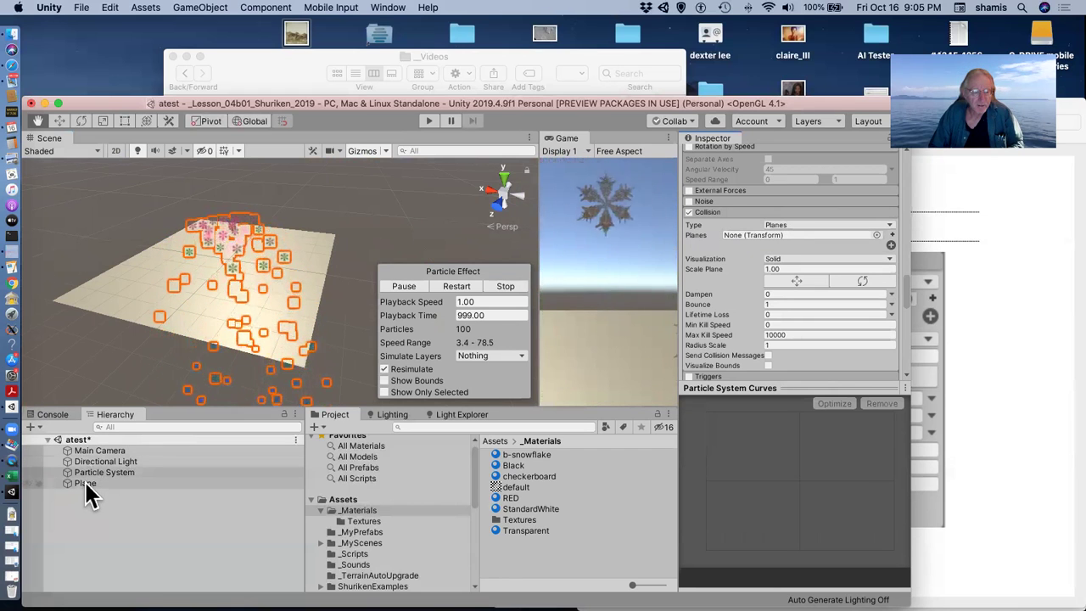
pyautogui.moveTo(84, 482); pyautogui.dragTo(480, 406)
pyautogui.moveTo(694, 282); pyautogui.dragTo(736, 240)
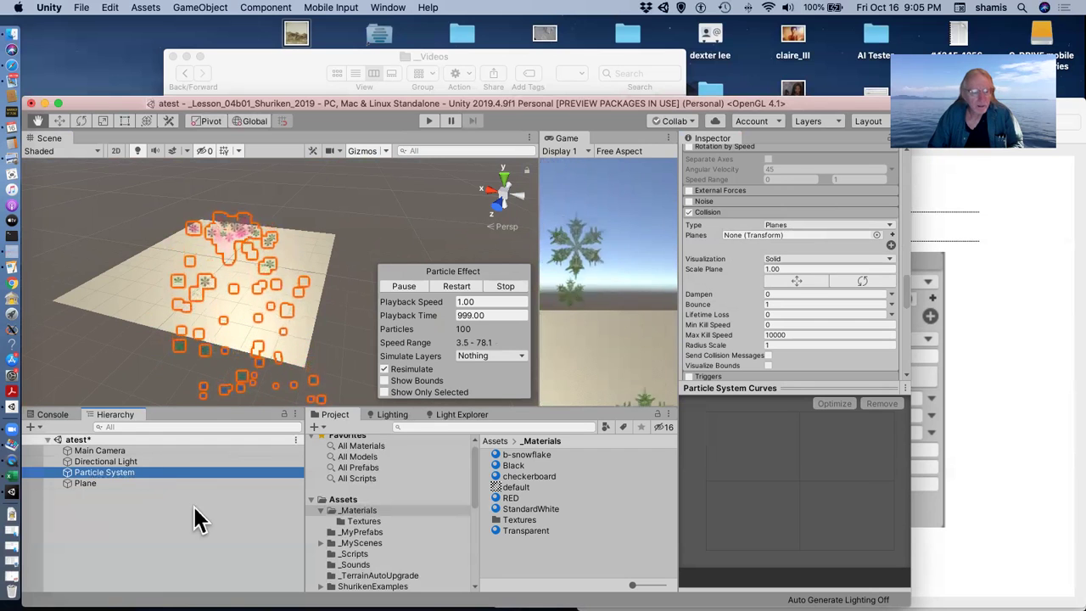
pyautogui.moveTo(104, 479); pyautogui.dragTo(745, 234)
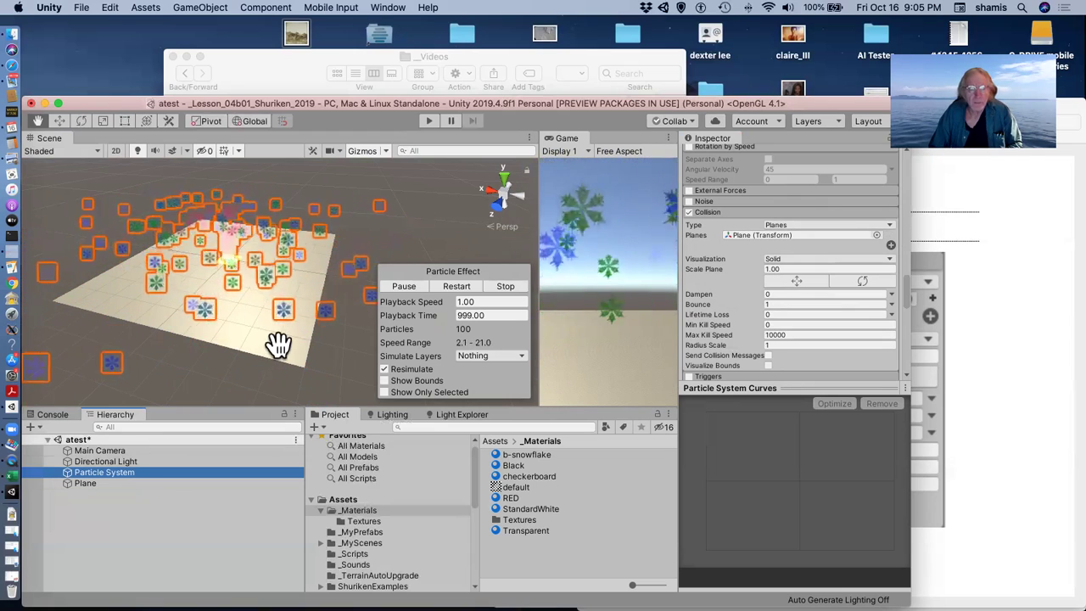
# Step: Snap the scene to a level side view and reselect the Particle System
pyautogui.moveTo(291, 311); pyautogui.dragTo(291, 314, button='right')
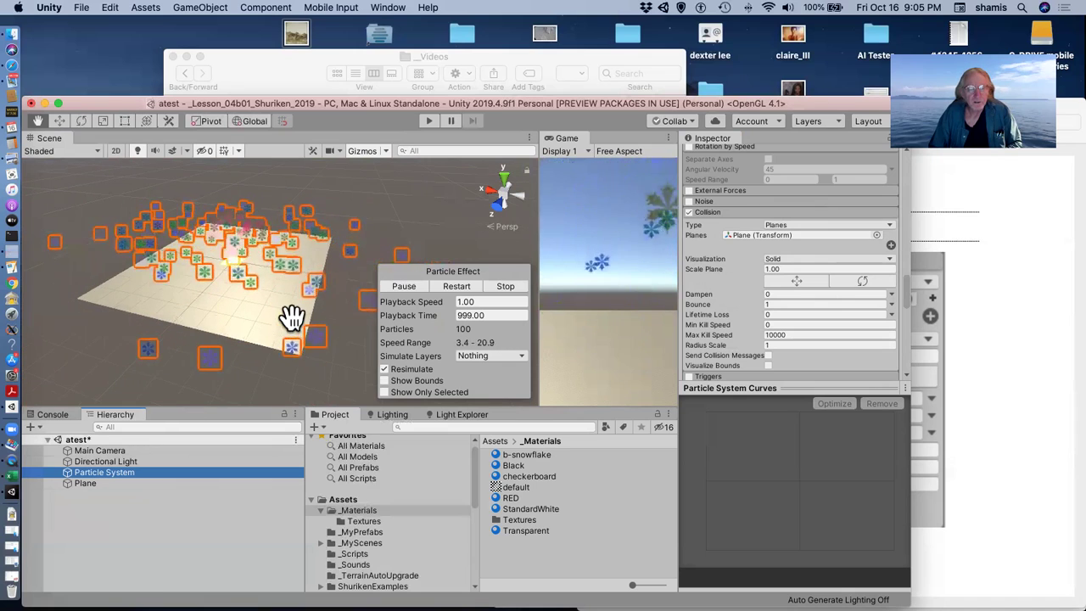
pyautogui.moveTo(460, 230); pyautogui.dragTo(522, 204, button='right')
pyautogui.click(517, 195)
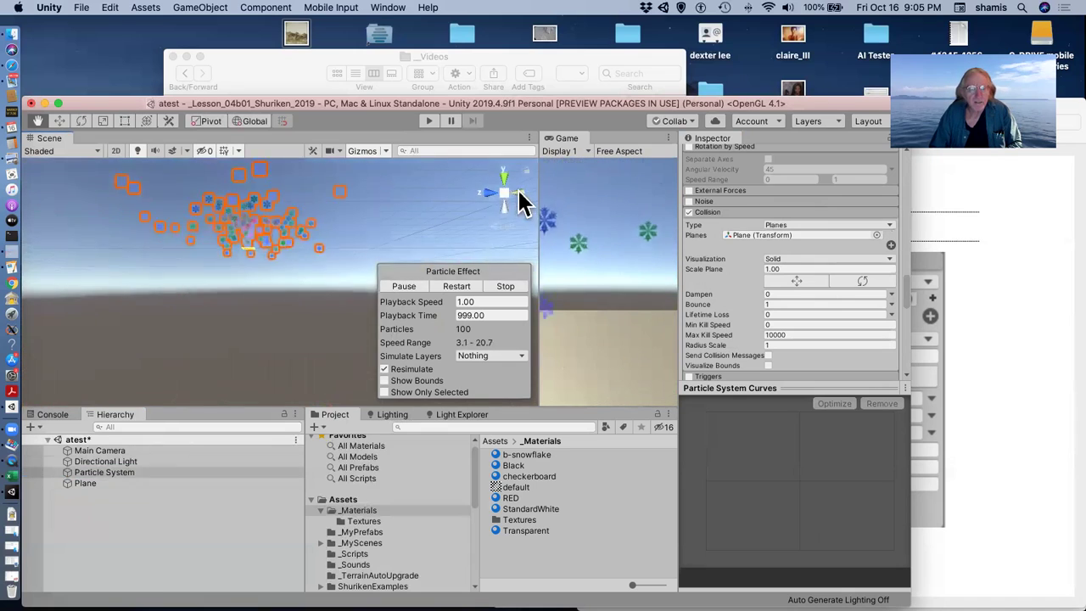
pyautogui.click(86, 483)
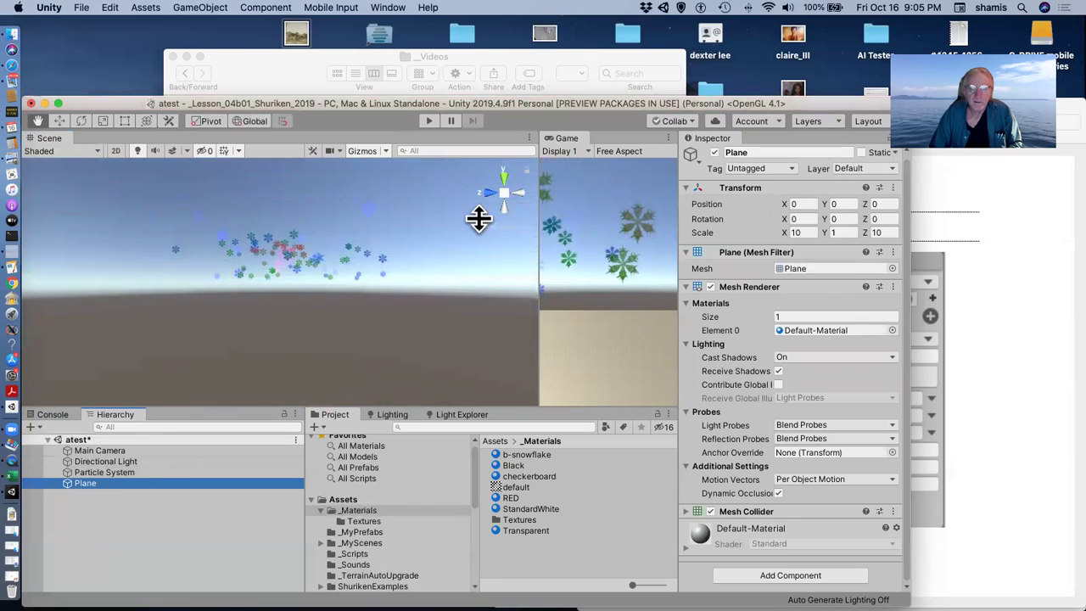
pyautogui.click(134, 472)
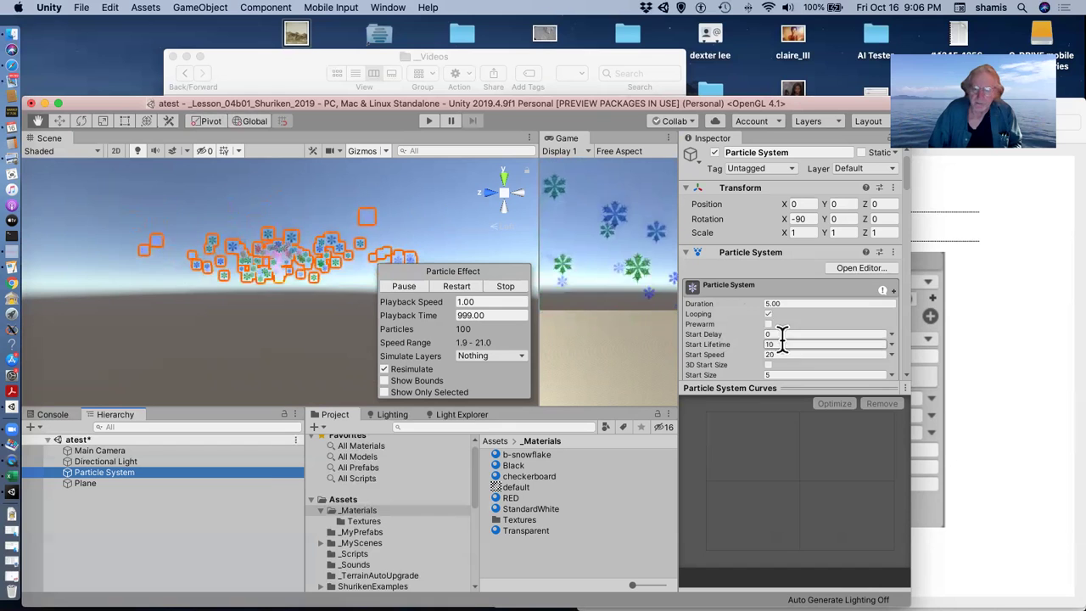
# Step: Frame the Plane and rotate it to an X rotation of -34.31
pyautogui.click(154, 484)
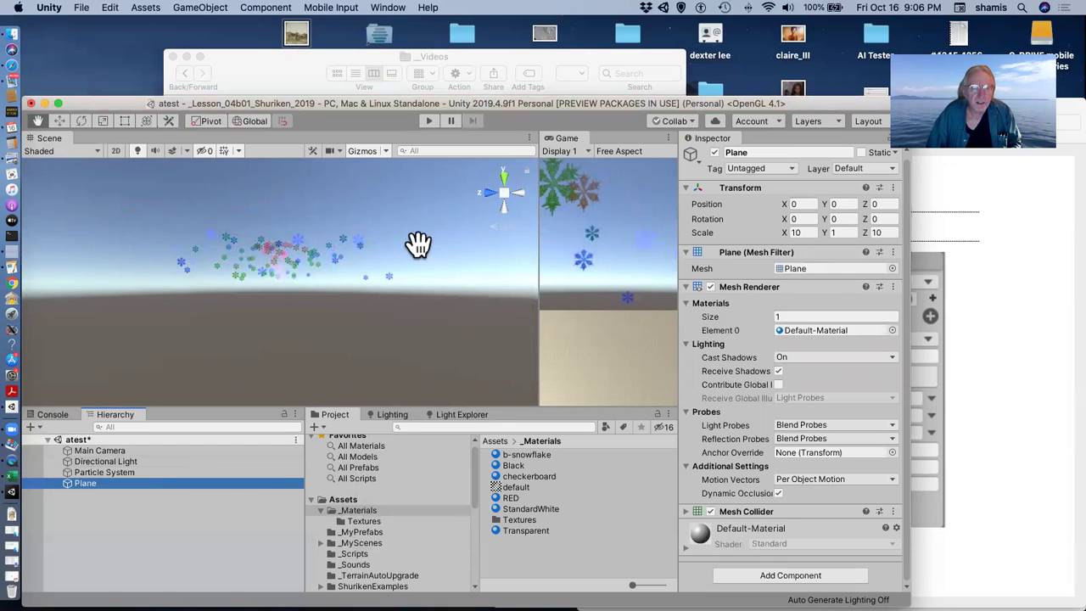
pyautogui.moveTo(418, 244); pyautogui.dragTo(395, 287, button='right')
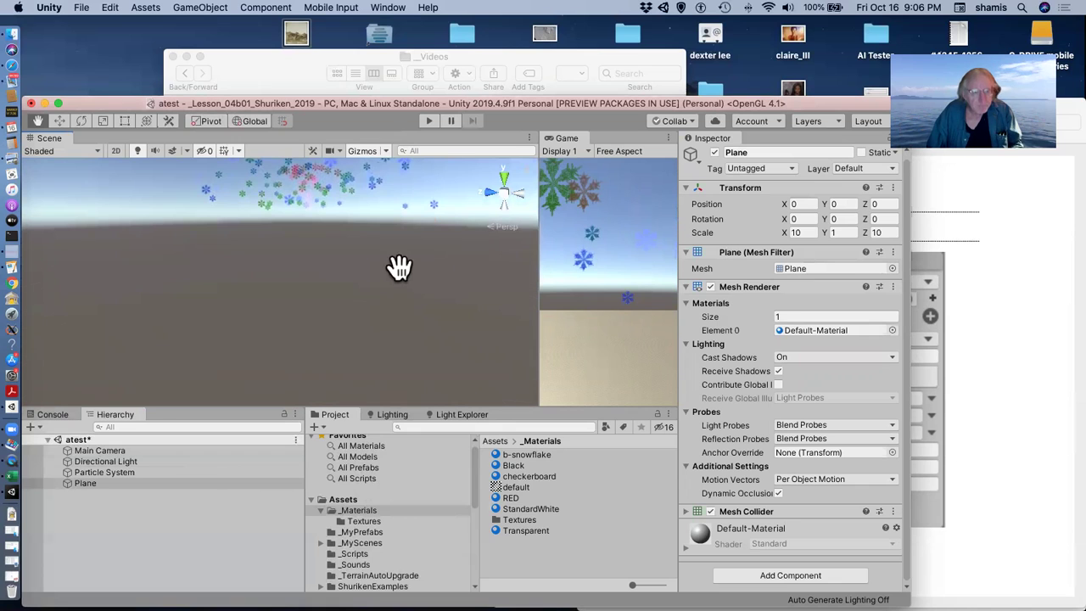
pyautogui.press('f')
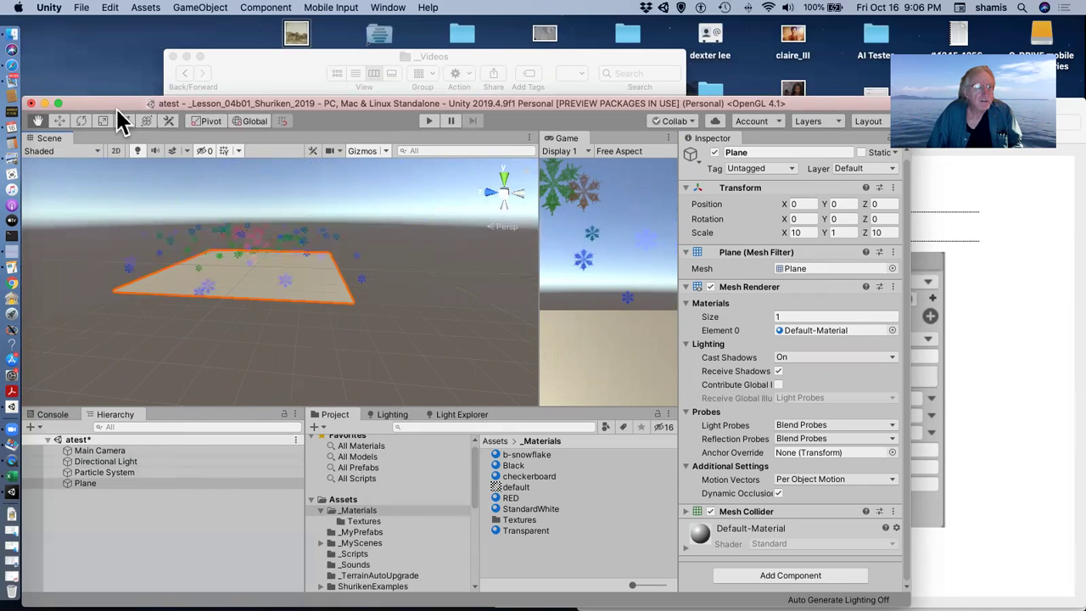
pyautogui.click(81, 122)
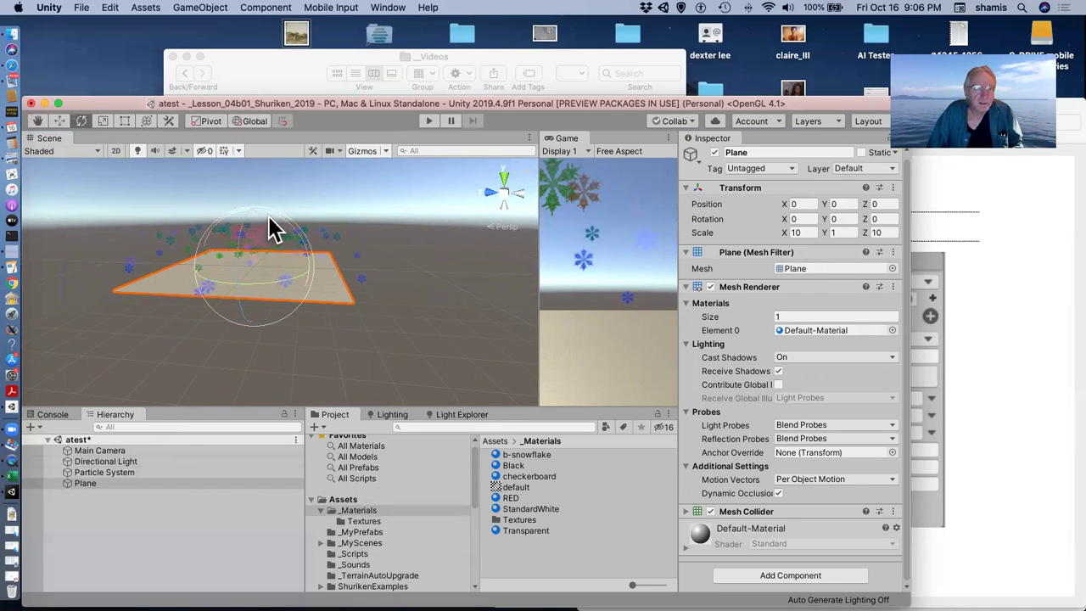
pyautogui.moveTo(268, 214); pyautogui.dragTo(315, 268)
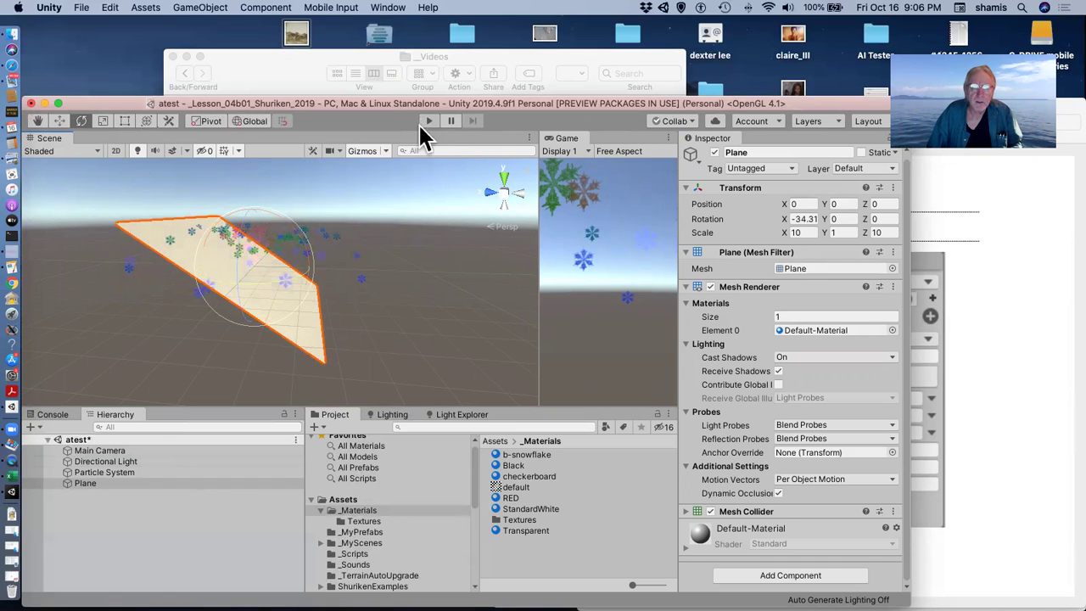
# Step: Reselect the Particle System and scroll the Inspector down to its Collision module
pyautogui.click(108, 474)
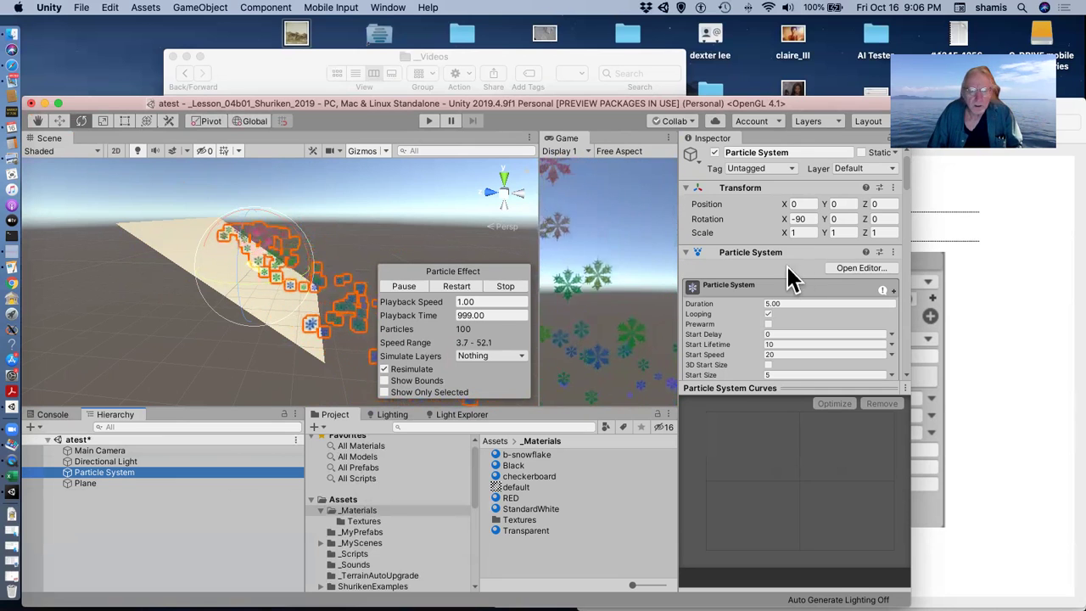
pyautogui.scroll(-10, 758, 313)
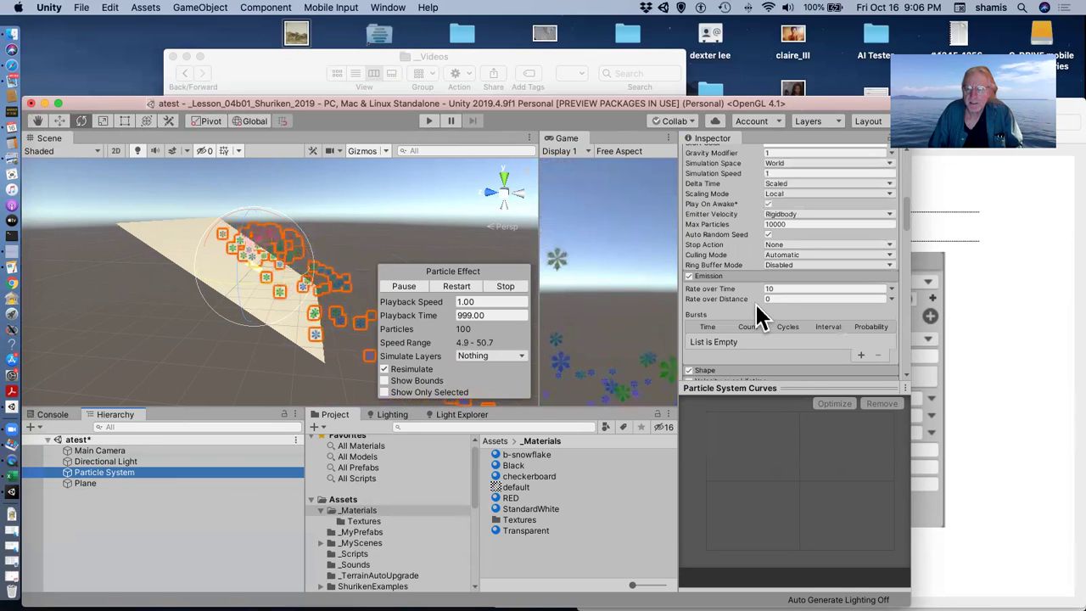
pyautogui.scroll(-5, 756, 305)
pyautogui.scroll(-4, 757, 312)
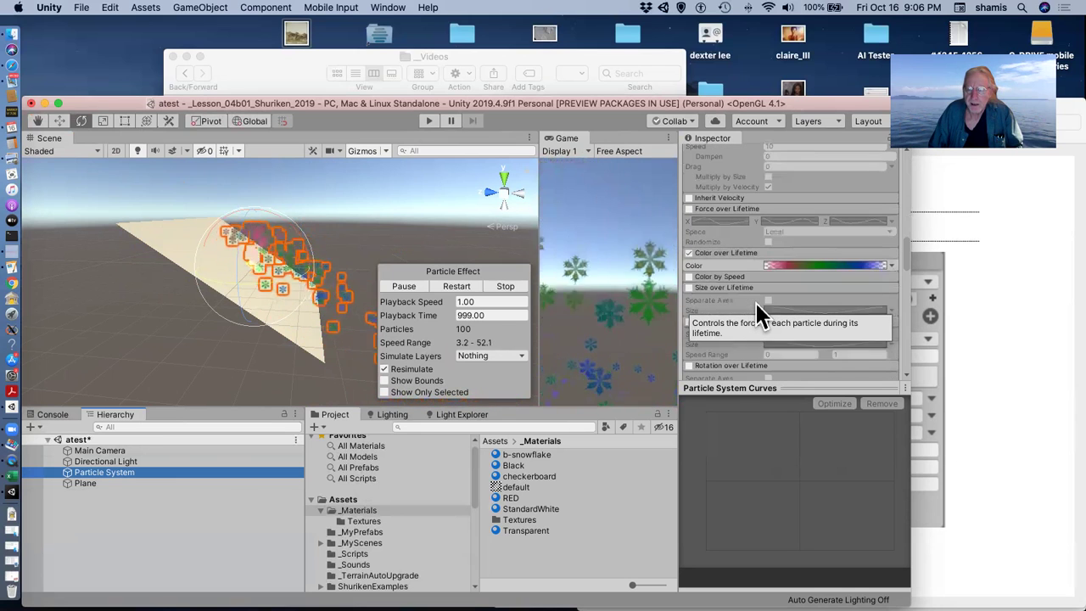
pyautogui.scroll(-2, 758, 314)
pyautogui.scroll(-5, 757, 303)
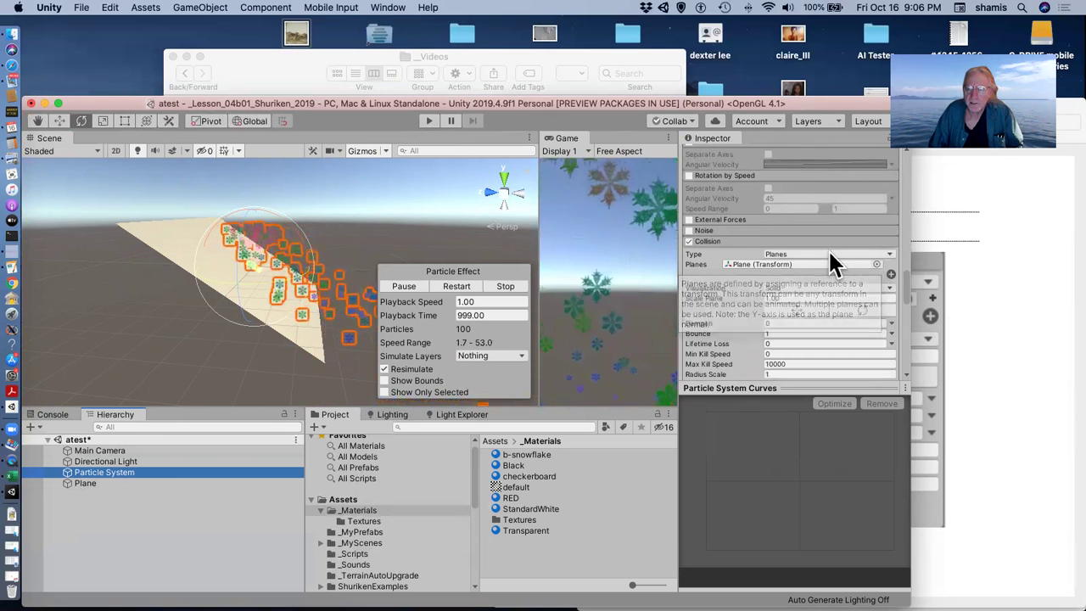
# Step: Set the Collision Type to World, colliding with Everything at High quality
pyautogui.click(830, 255)
pyautogui.click(830, 255)
pyautogui.click(815, 254)
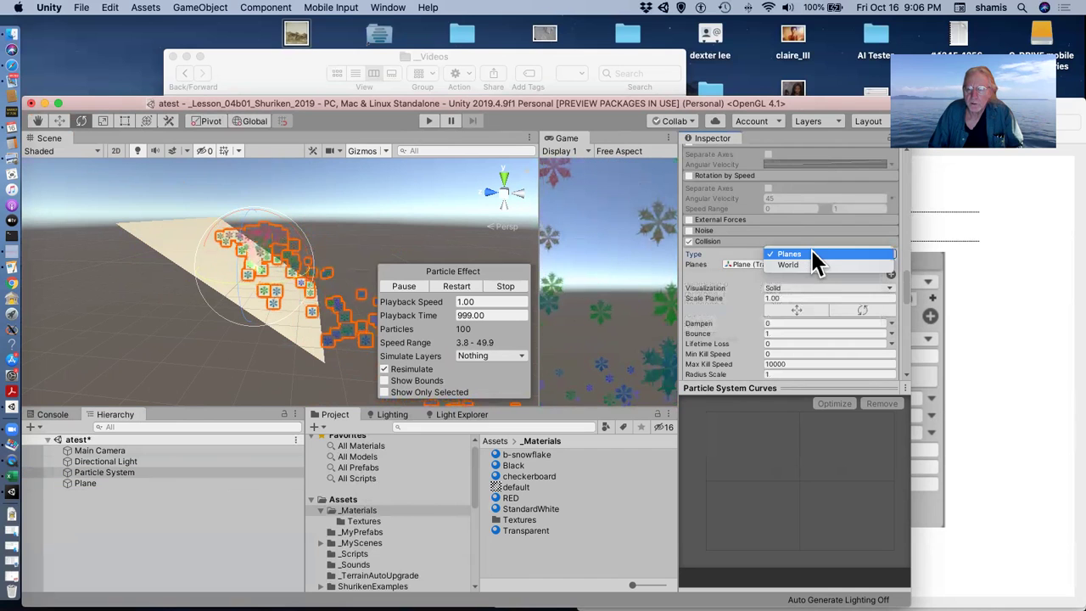
pyautogui.click(804, 262)
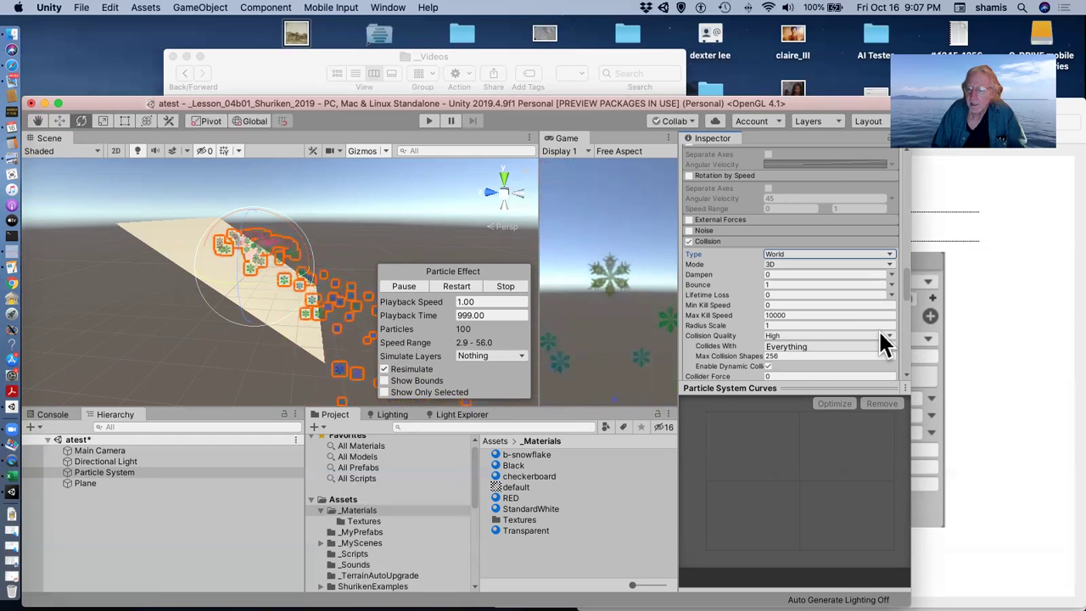
pyautogui.click(882, 338)
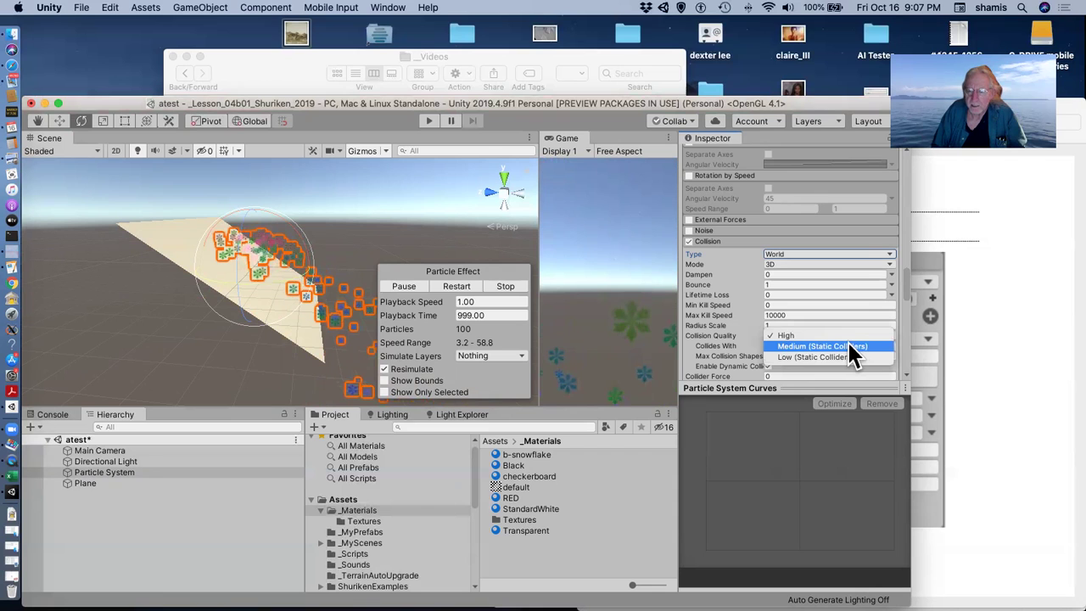
pyautogui.click(852, 346)
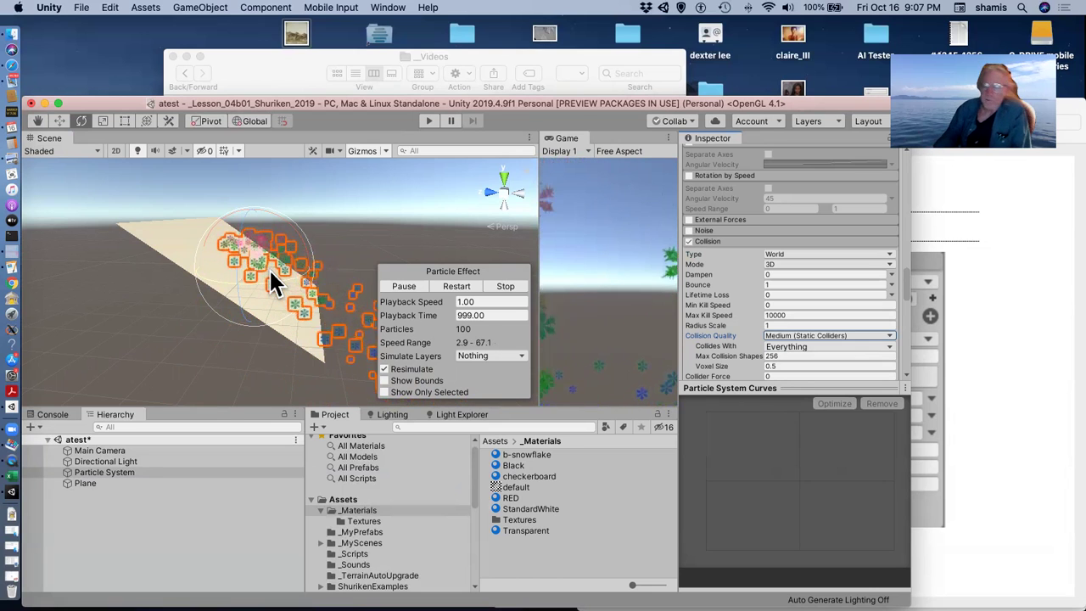
pyautogui.click(826, 332)
pyautogui.click(822, 343)
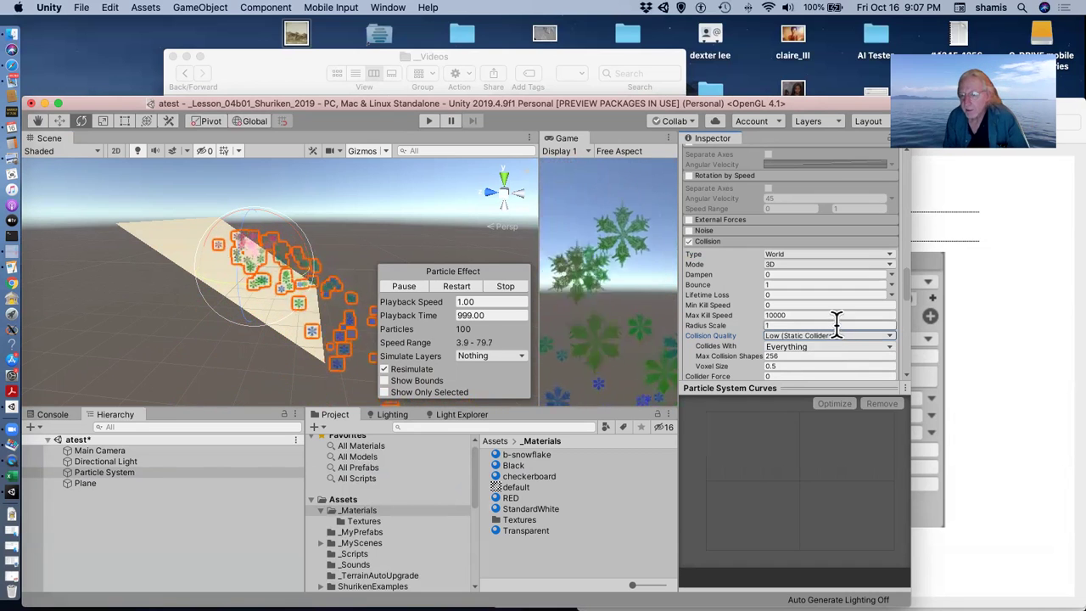
pyautogui.click(838, 335)
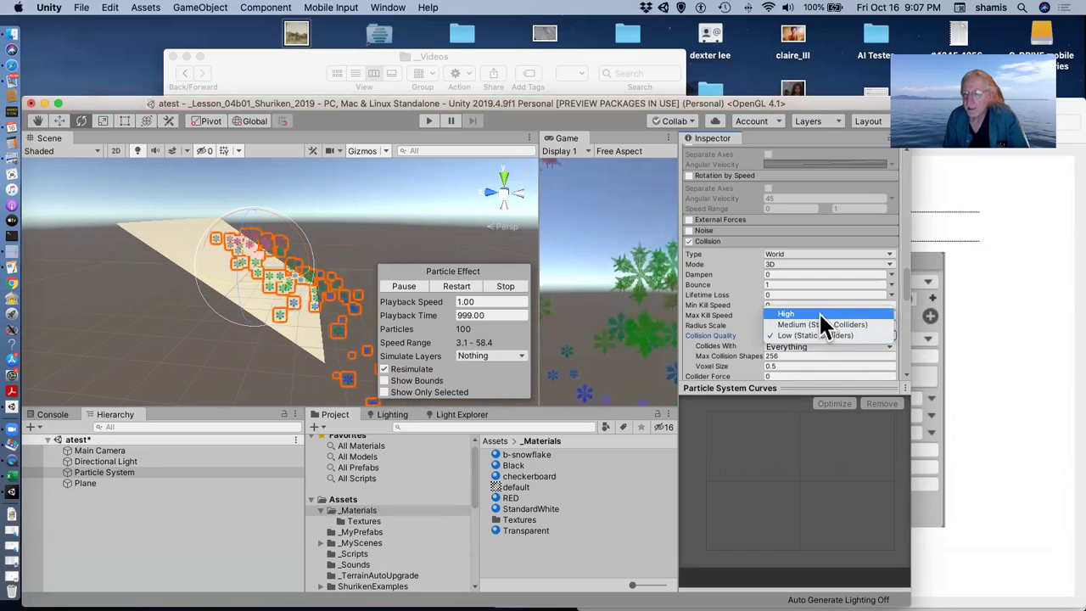
pyautogui.click(819, 314)
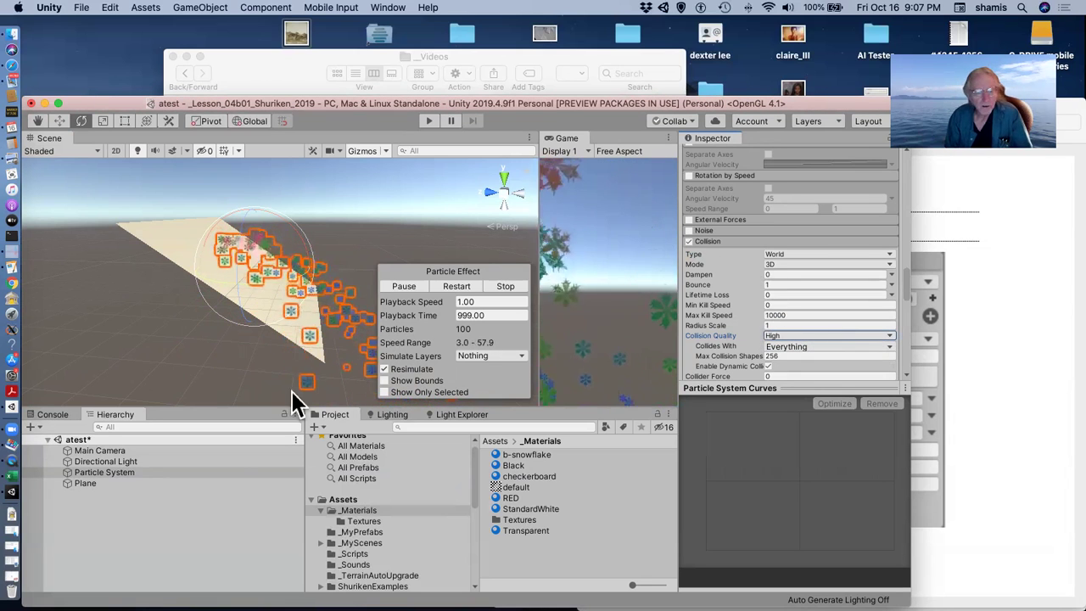
# Step: Reset the Plane's X rotation to 0 and scroll down to the Collision settings
pyautogui.click(106, 484)
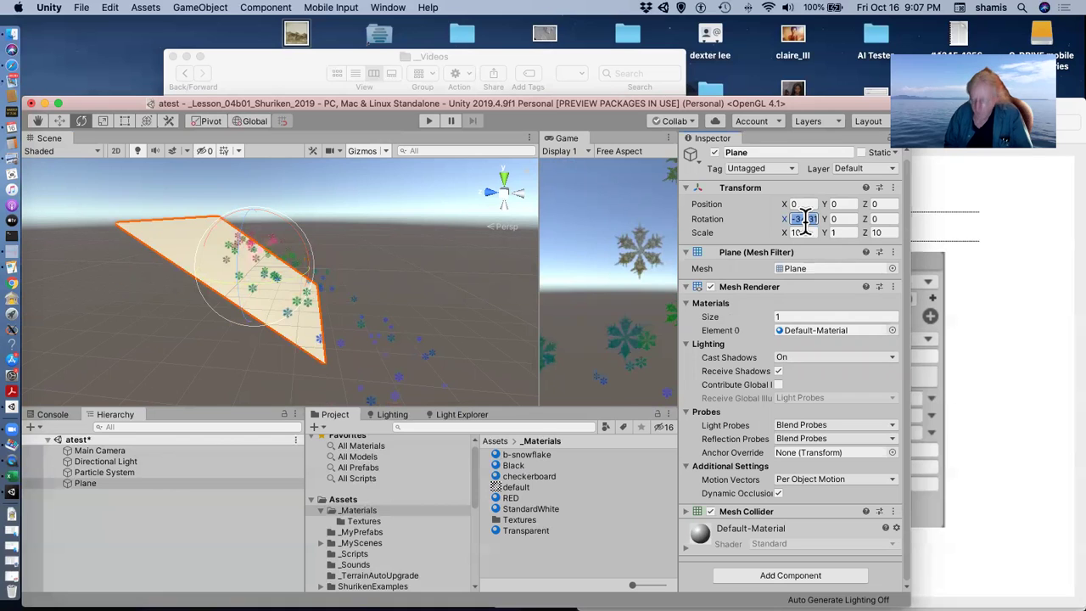
pyautogui.write('0')
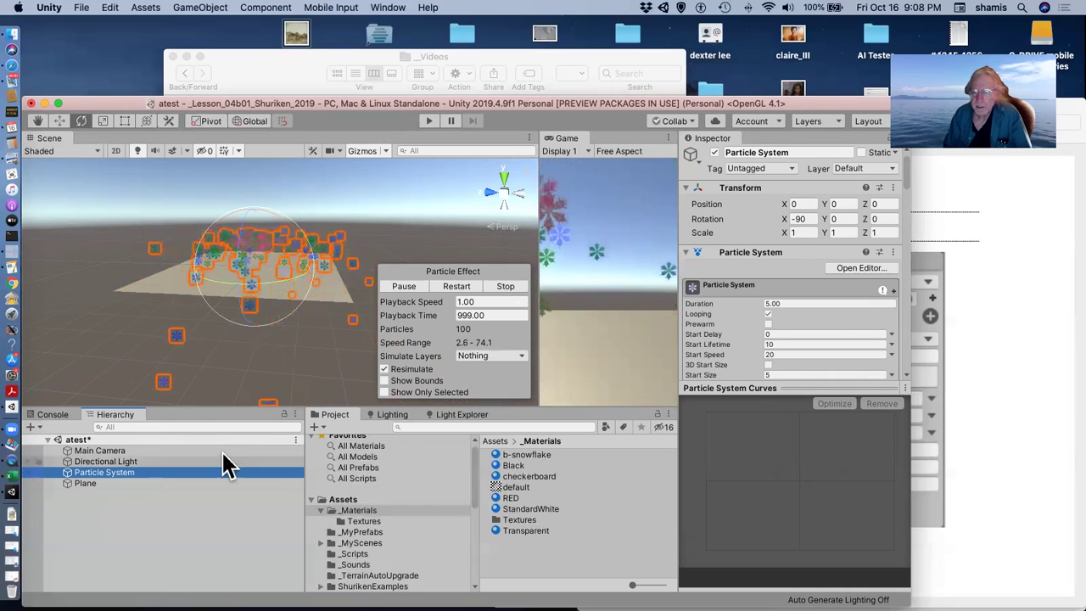
pyautogui.scroll(-10, 809, 318)
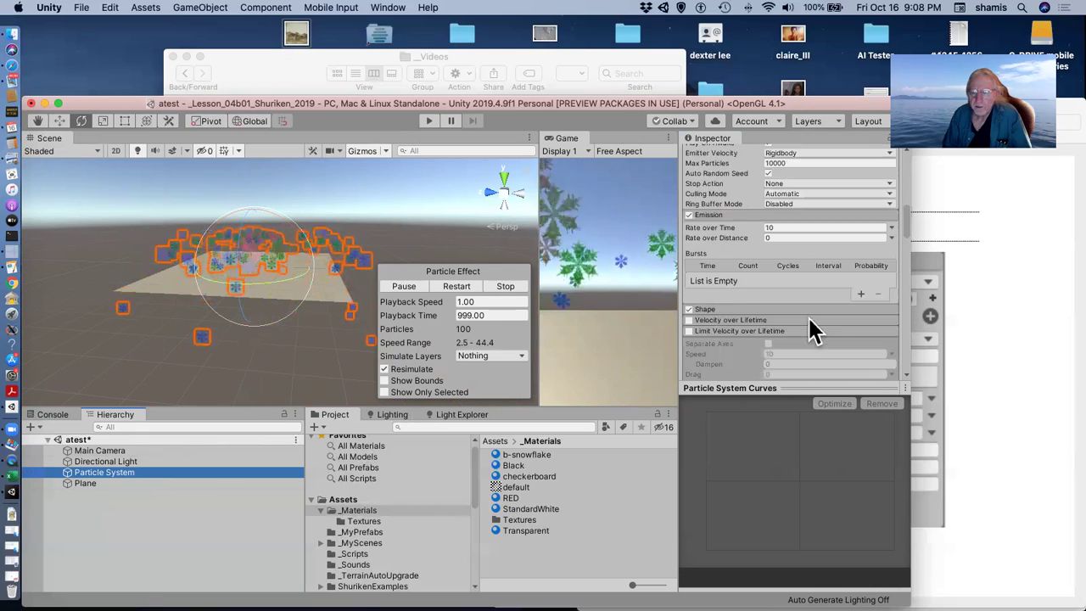
pyautogui.scroll(-10, 809, 321)
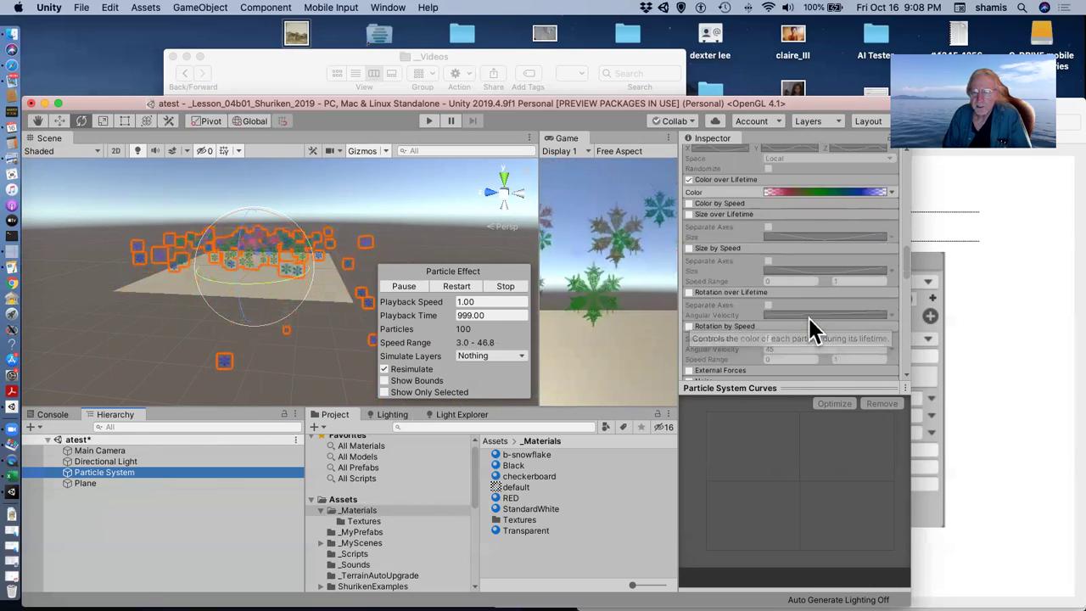
pyautogui.scroll(-5, 809, 318)
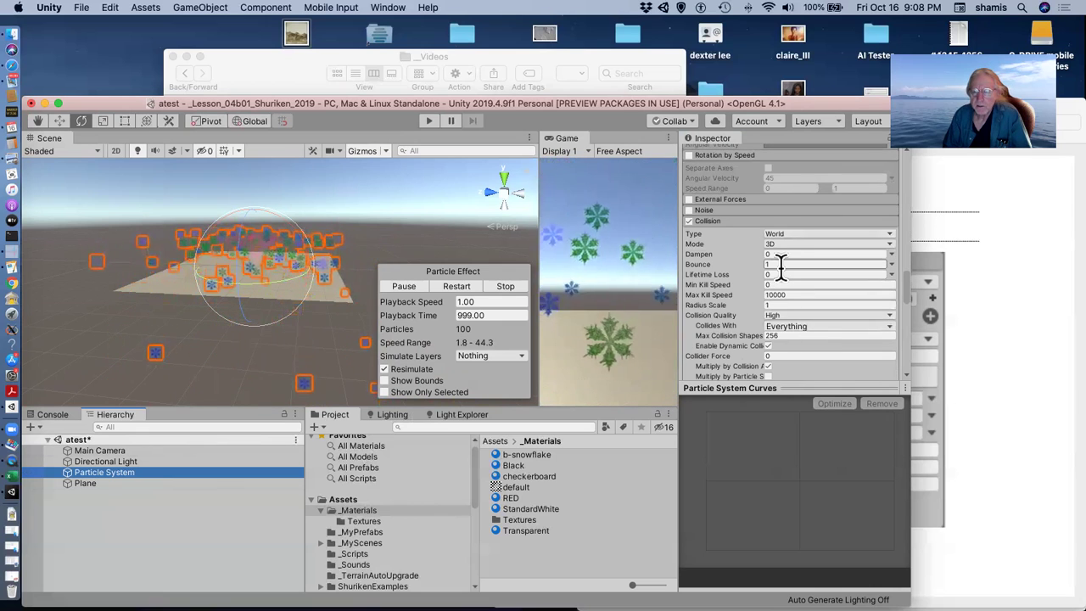
# Step: Set Bounce to 0.5, widen the Game view, and set Lifetime Loss to 0
pyautogui.click(780, 264)
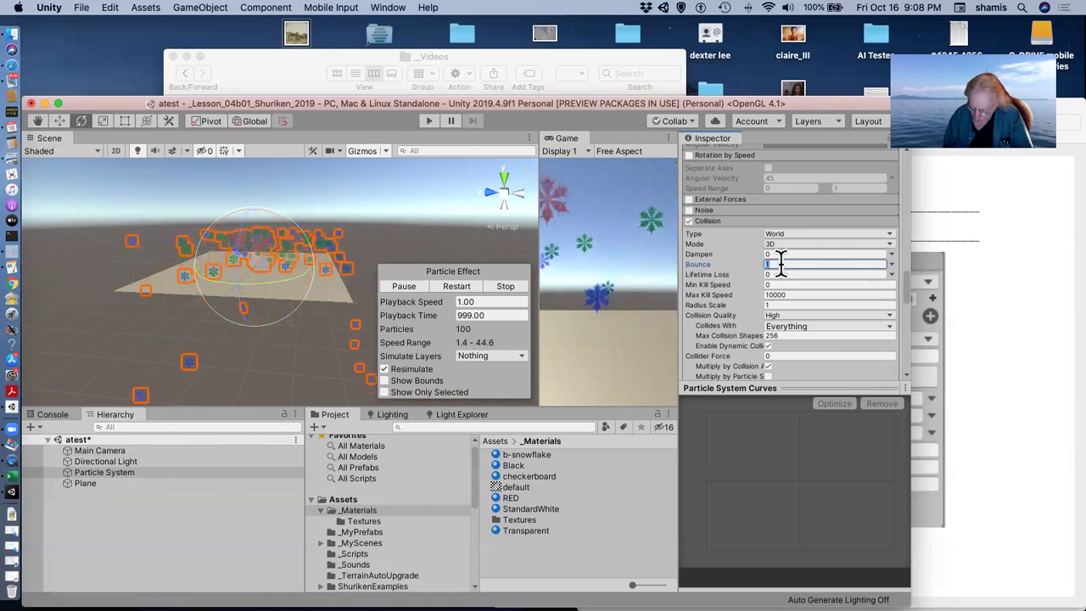
pyautogui.press('BackSpace')
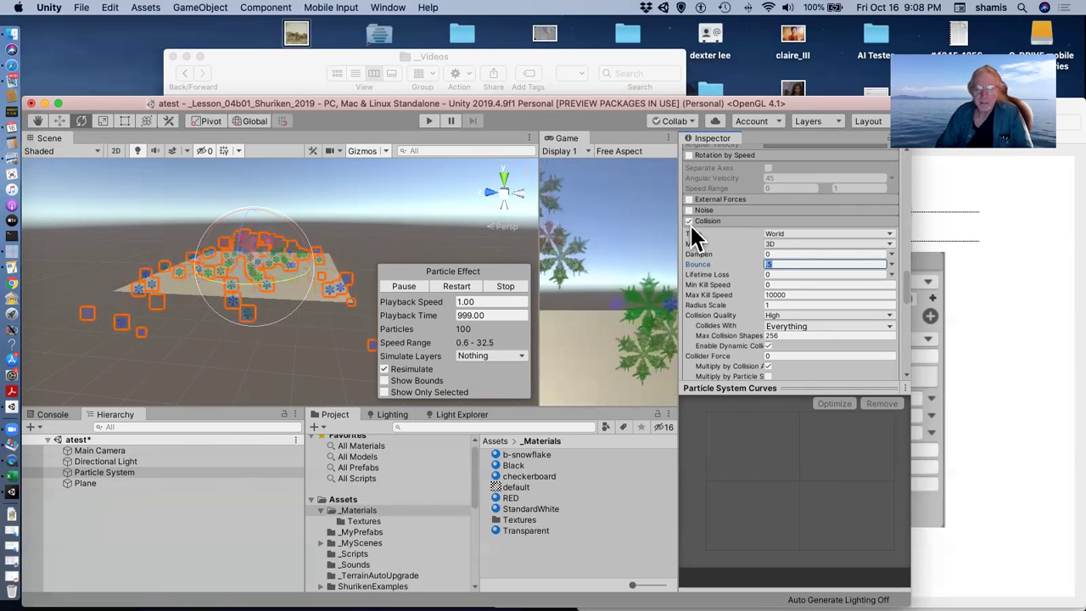
pyautogui.moveTo(537, 237); pyautogui.dragTo(484, 235)
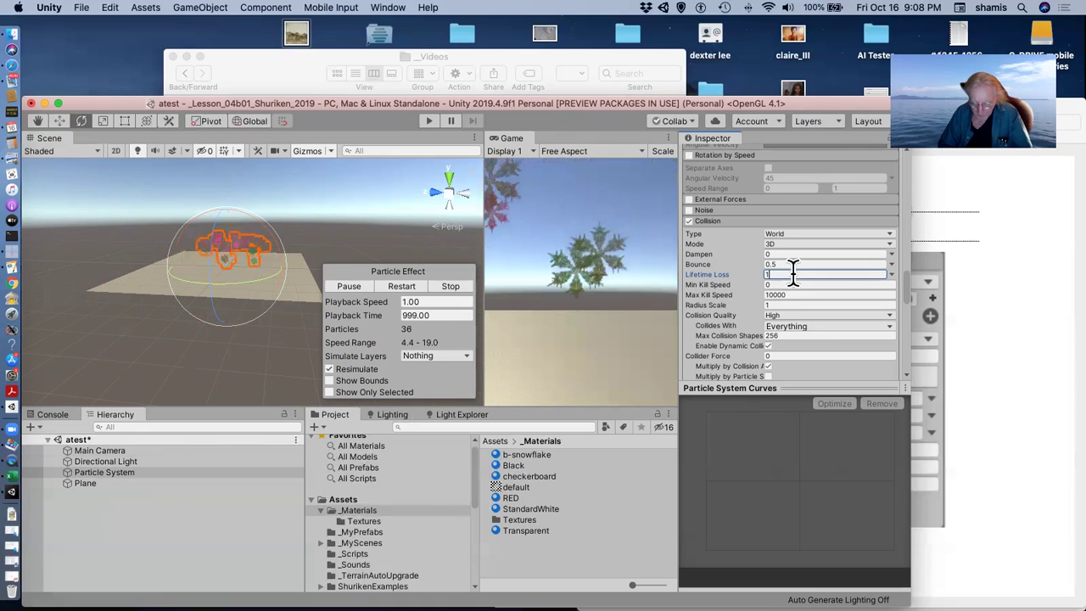
pyautogui.press('BackSpace')
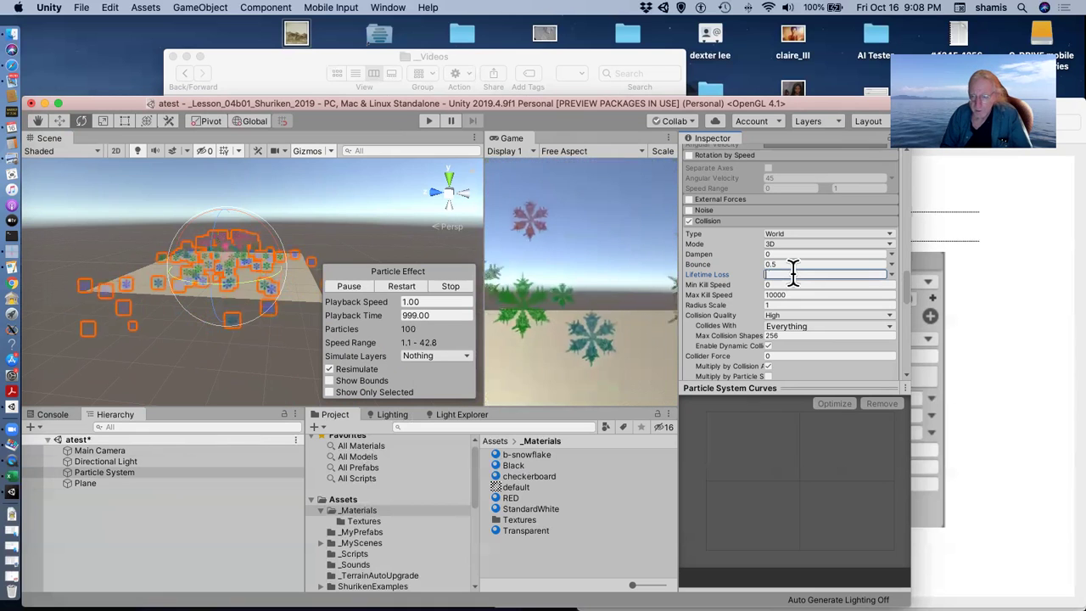
pyautogui.write('0')
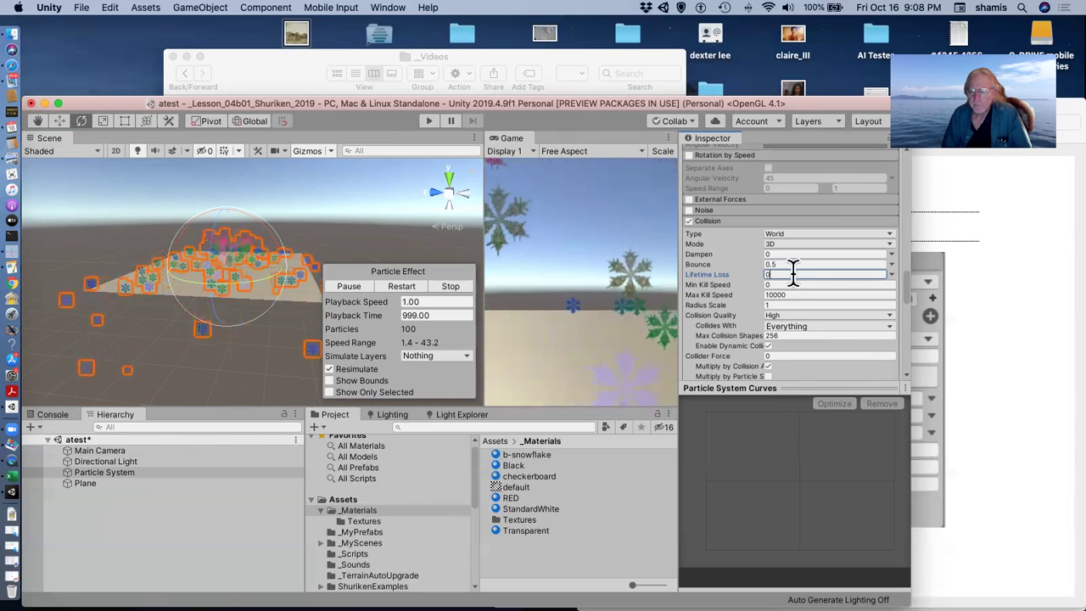
# Step: Keep Collides With on Everything, then bring the lesson PDF in Preview forward
pyautogui.click(858, 326)
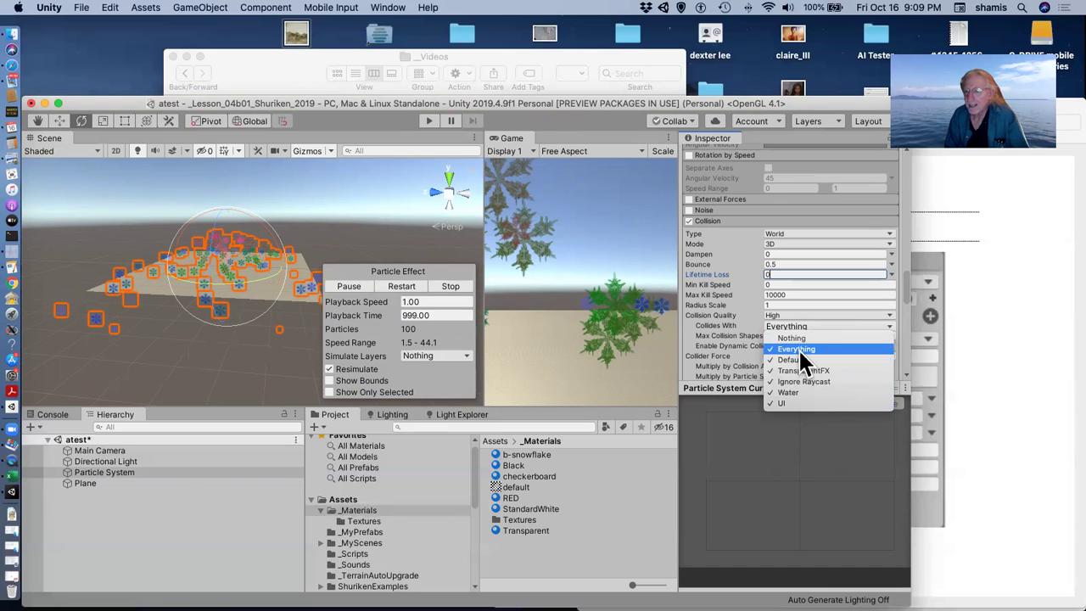
pyautogui.click(690, 331)
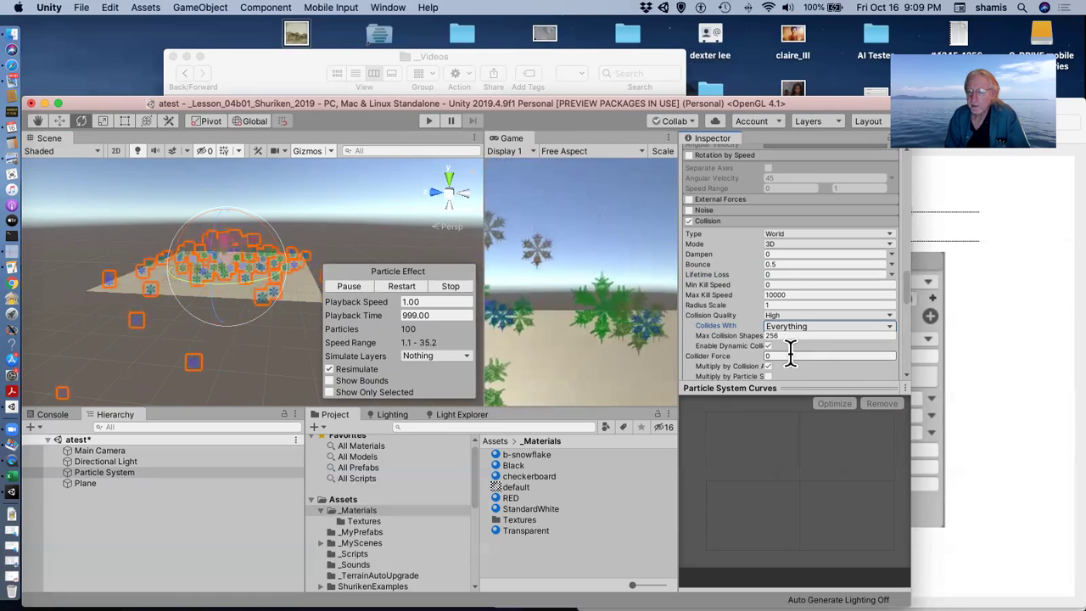
pyautogui.click(1023, 350)
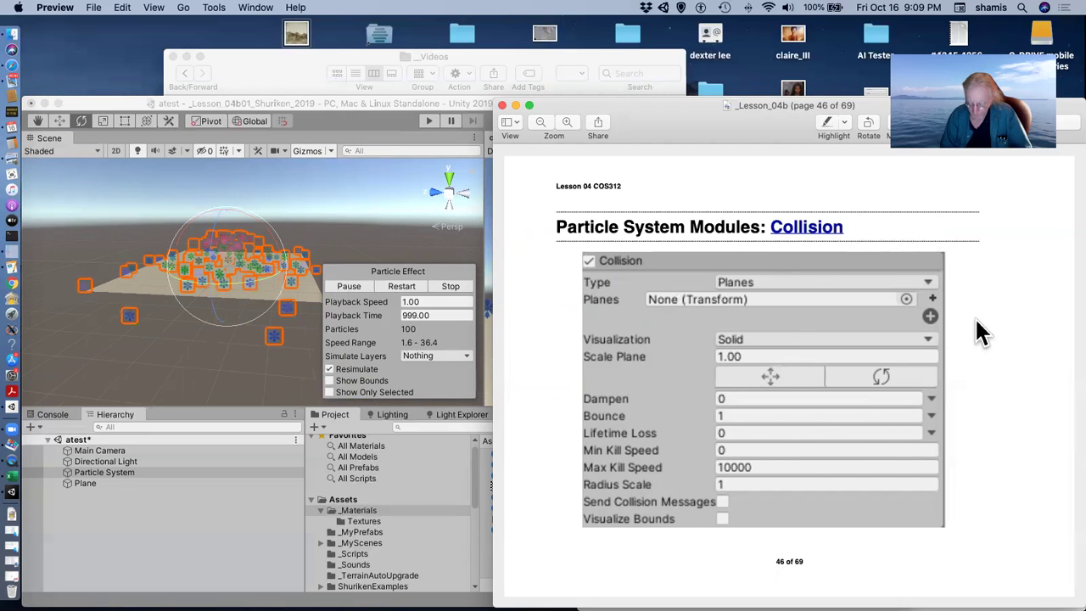
# Step: Page the notes from page 46 to the Triggers module slide on page 49
pyautogui.press('Down')
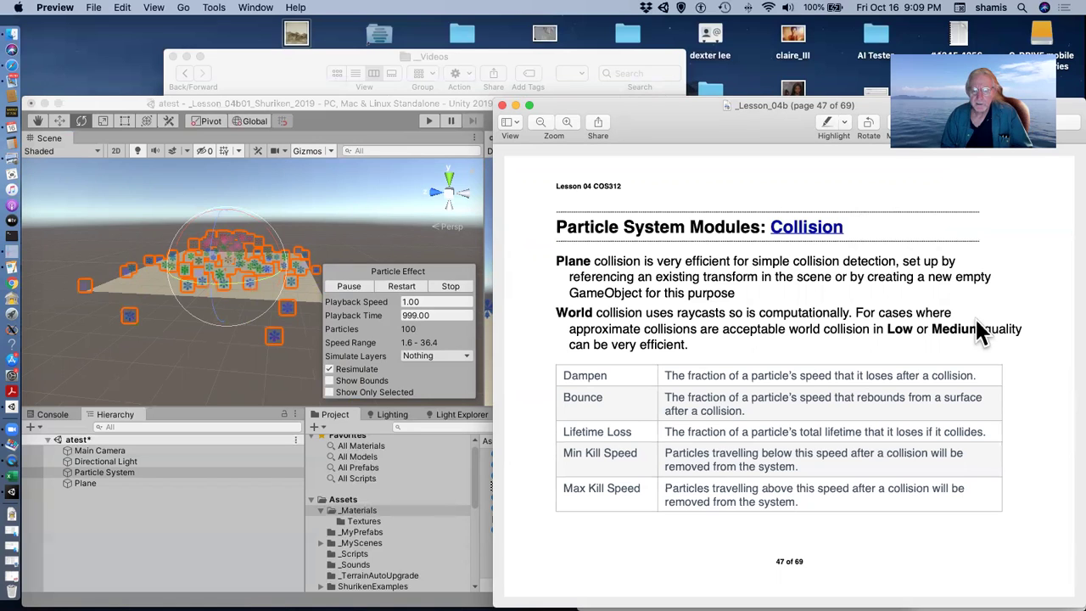
pyautogui.press('Down')
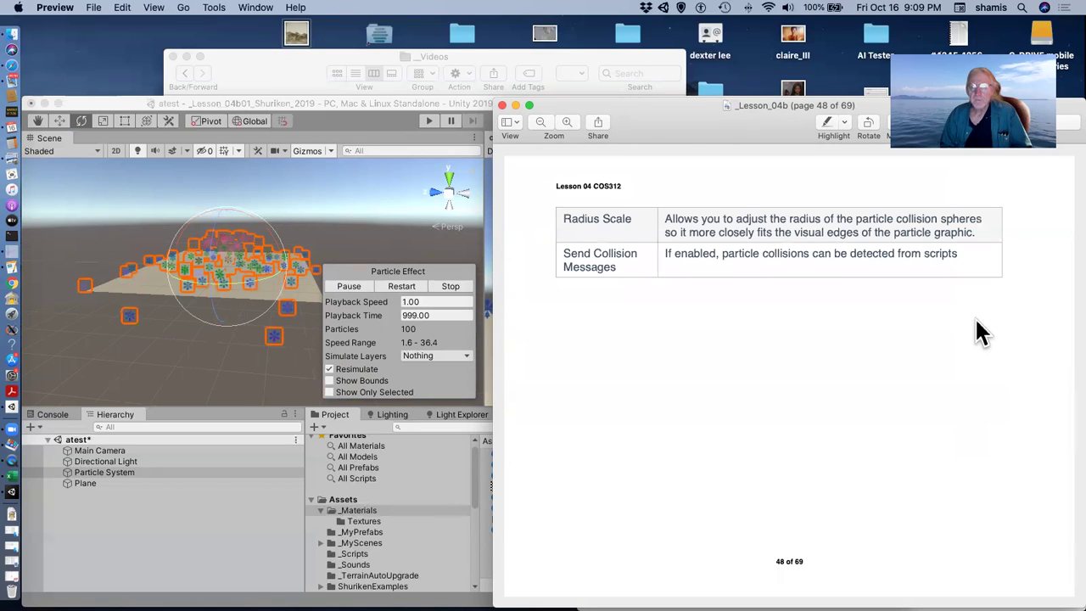
pyautogui.press('Down')
pyautogui.press('Up')
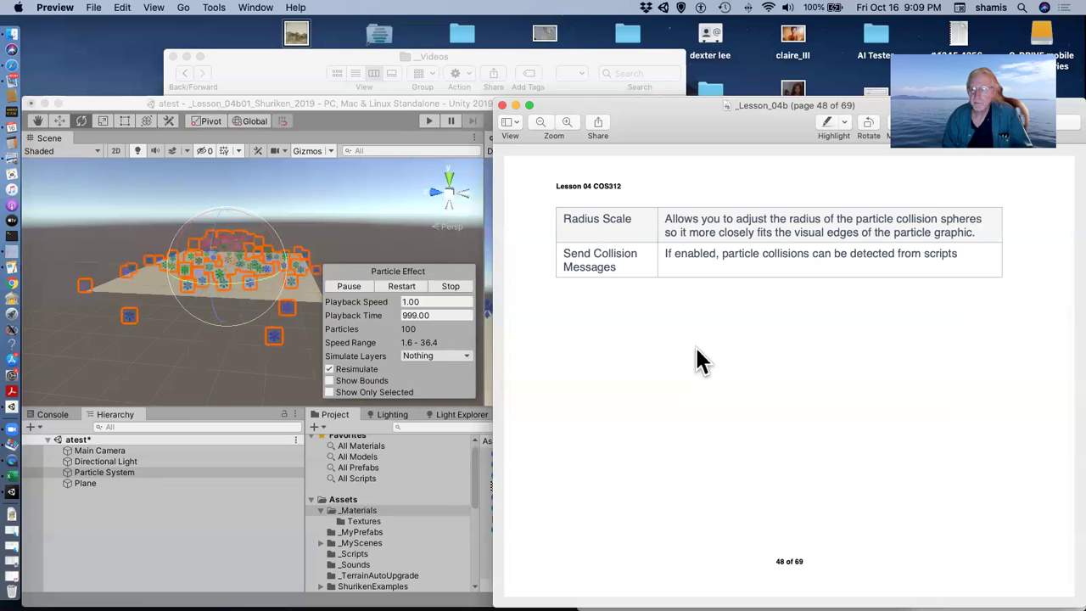
pyautogui.press('Down')
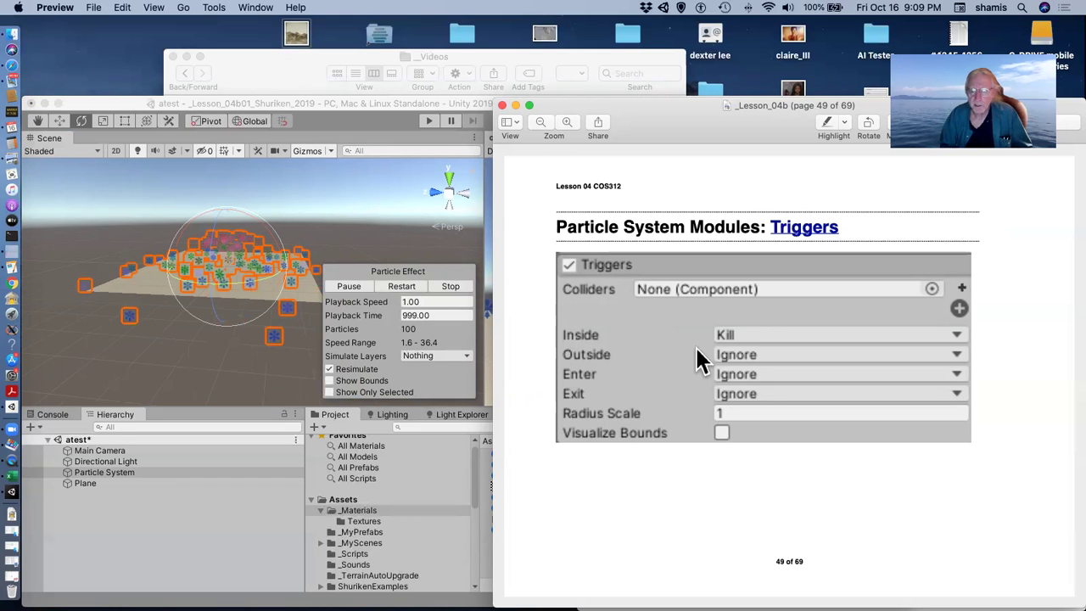
# Step: Page to the Texture Sheet Animation slide (page 52), then select Particle System in Unity
pyautogui.press('Down')
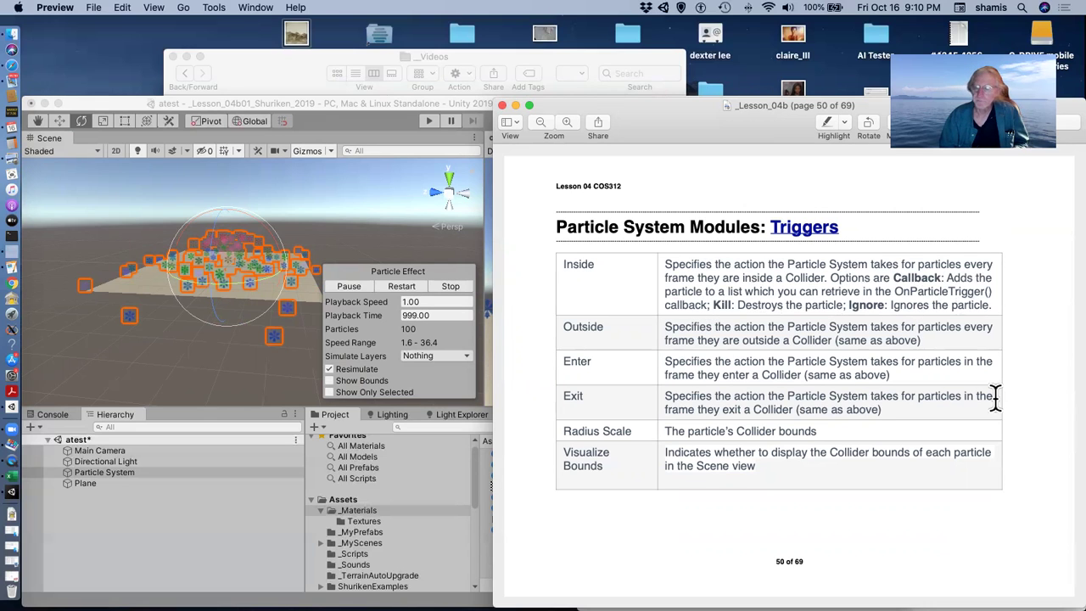
pyautogui.press('Down')
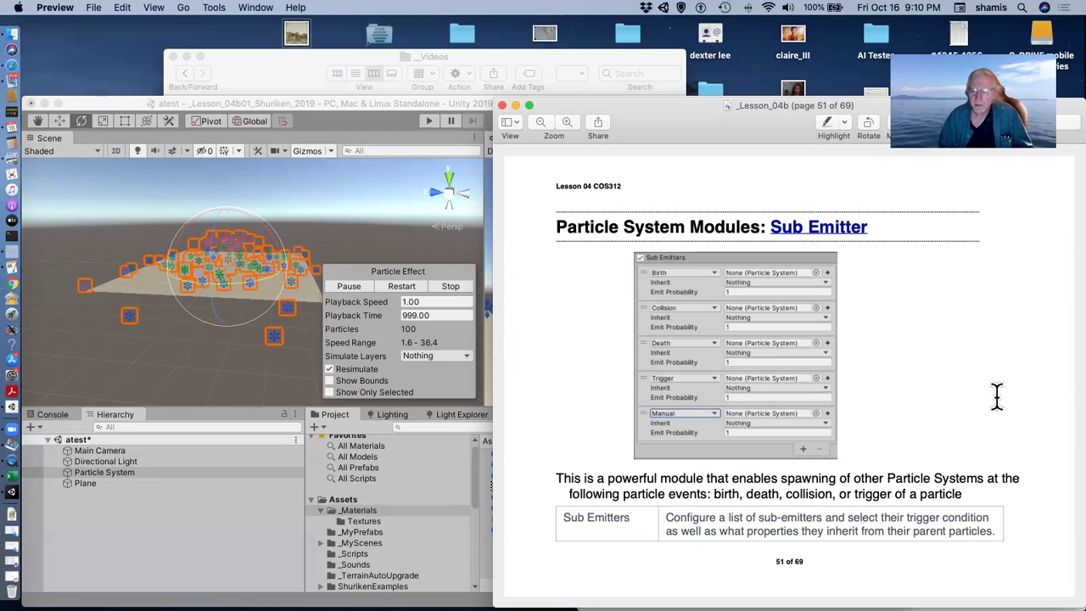
pyautogui.press('Down')
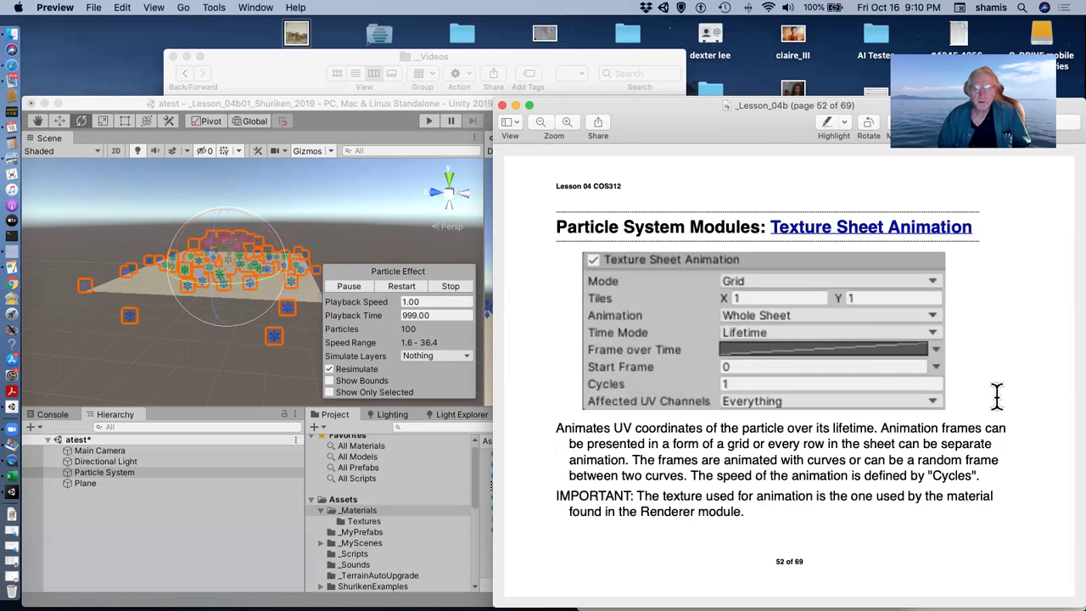
pyautogui.click(103, 473)
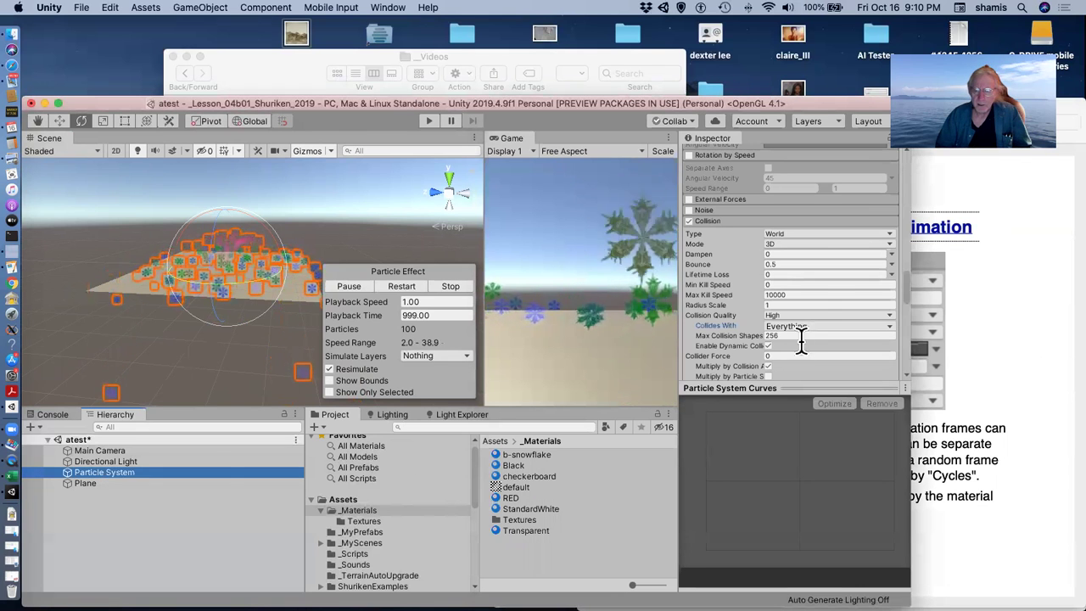
# Step: Scroll to the Particle System's Renderer module and expand its settings
pyautogui.scroll(-10, 827, 294)
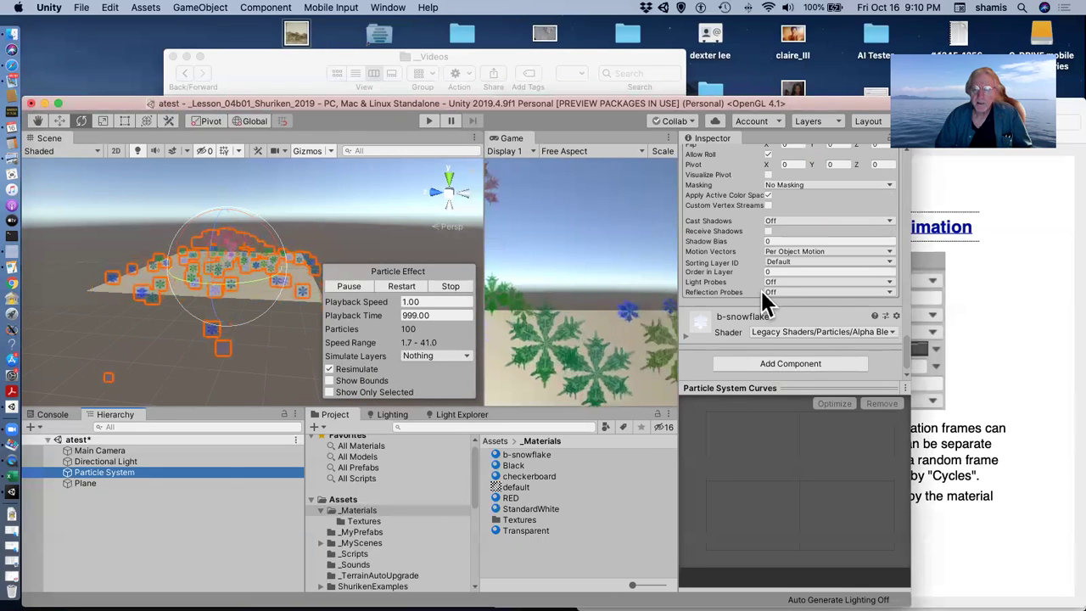
pyautogui.scroll(5, 767, 293)
pyautogui.click(767, 232)
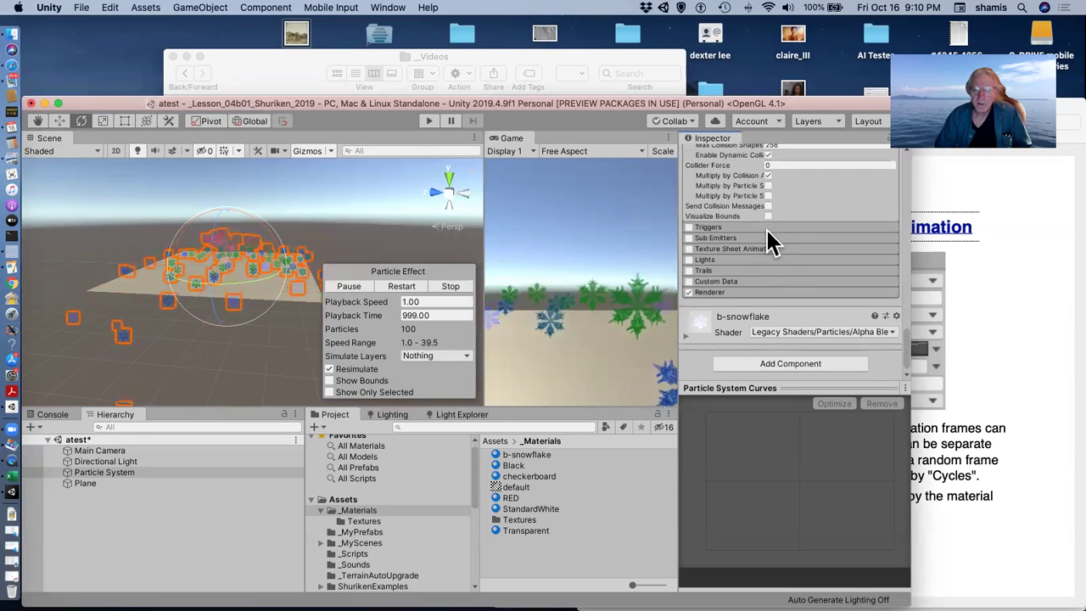
pyautogui.click(761, 294)
pyautogui.scroll(-5, 768, 304)
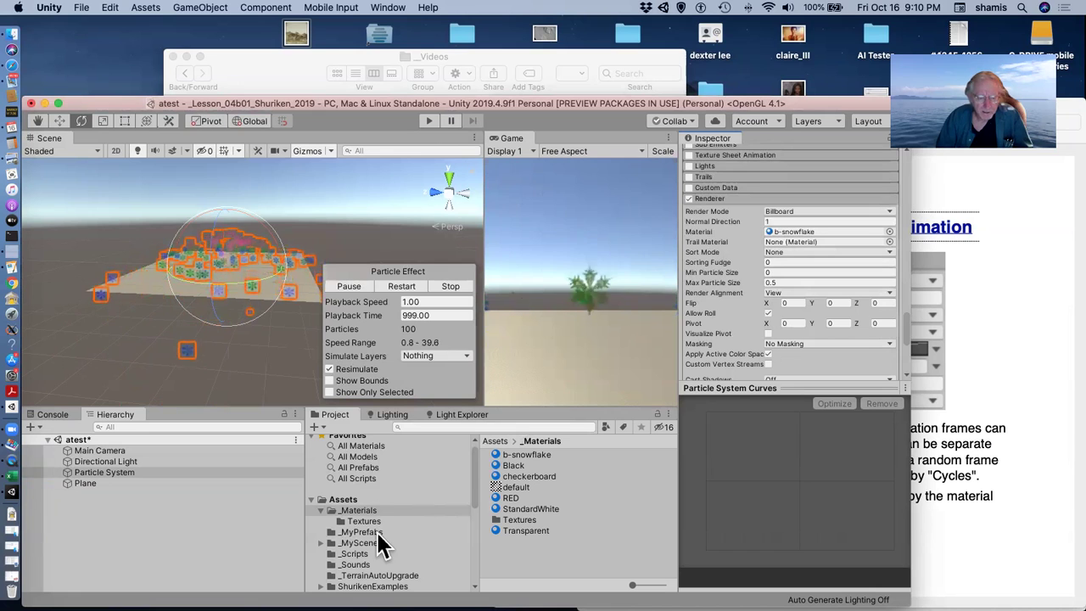
# Step: Browse Standard Assets particle Textures and preview ParticleFlameLickSheet and ParticleFlamesSheet
pyautogui.click(356, 520)
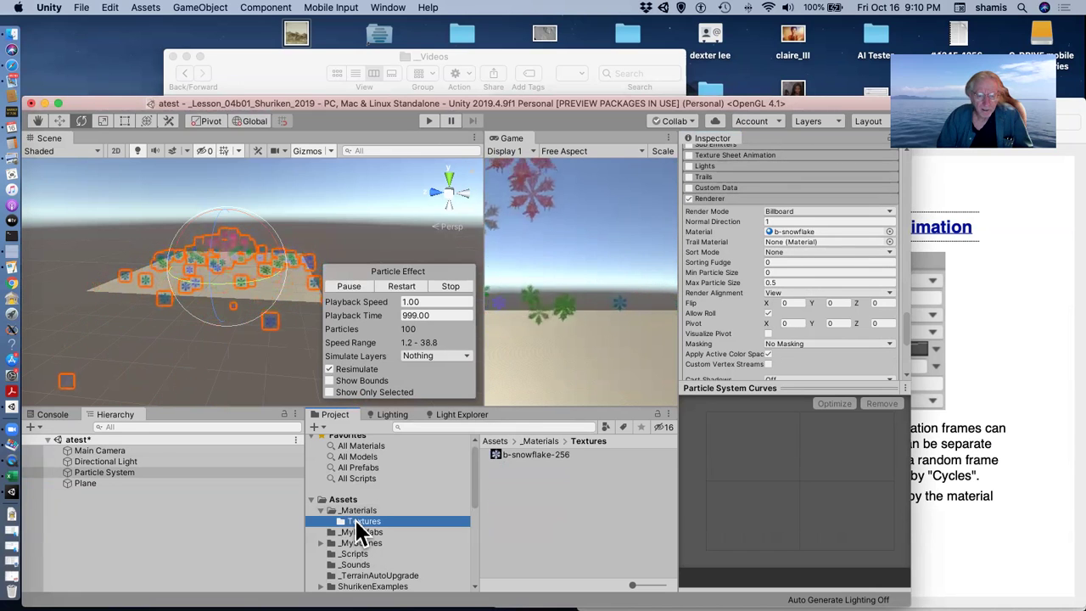
pyautogui.scroll(-5, 358, 521)
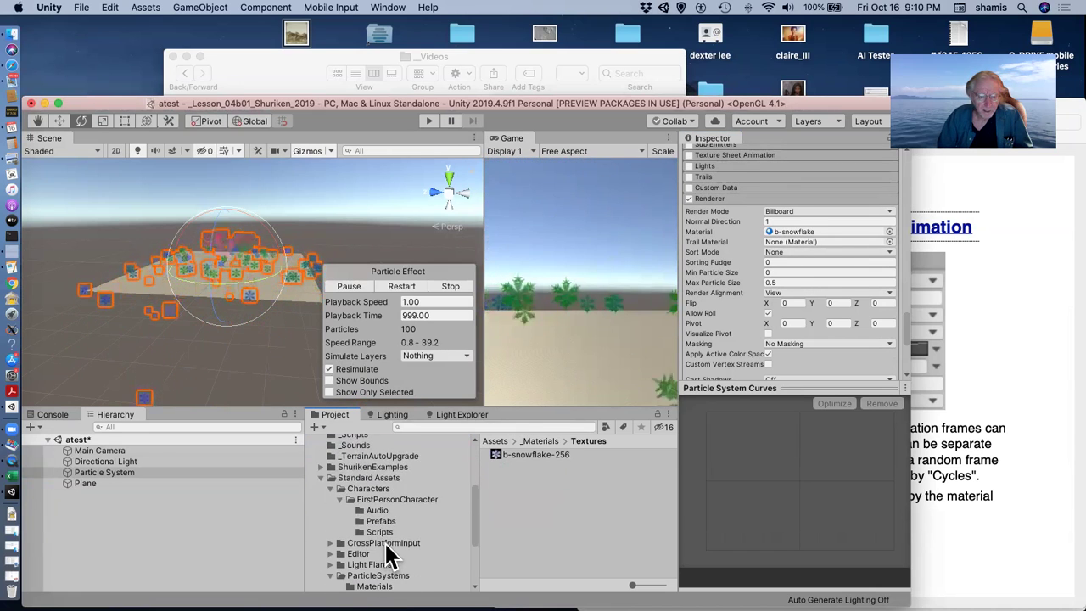
pyautogui.scroll(-4, 381, 522)
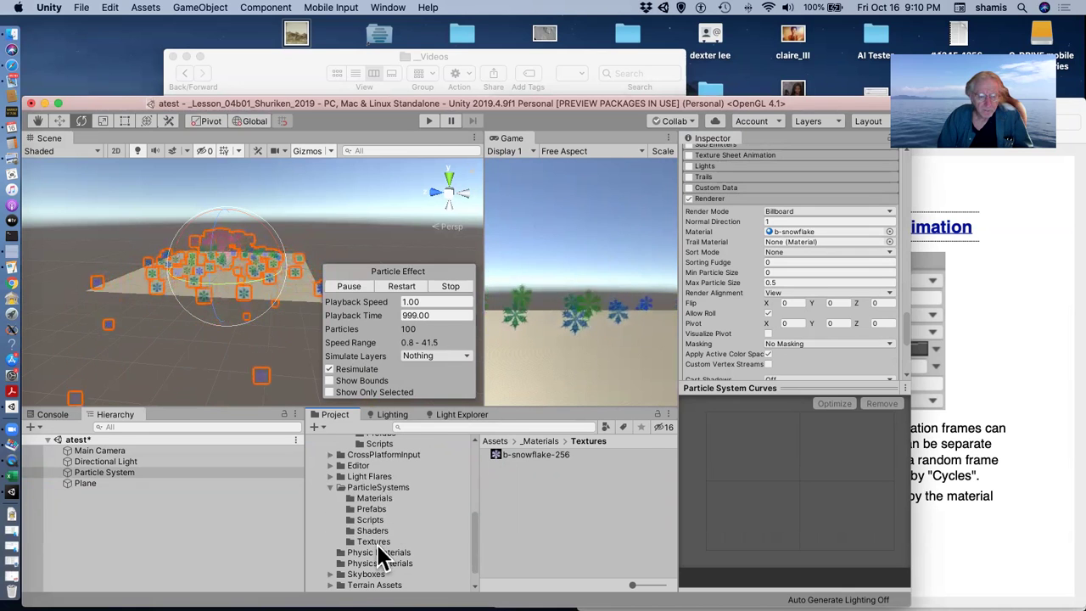
pyautogui.click(374, 541)
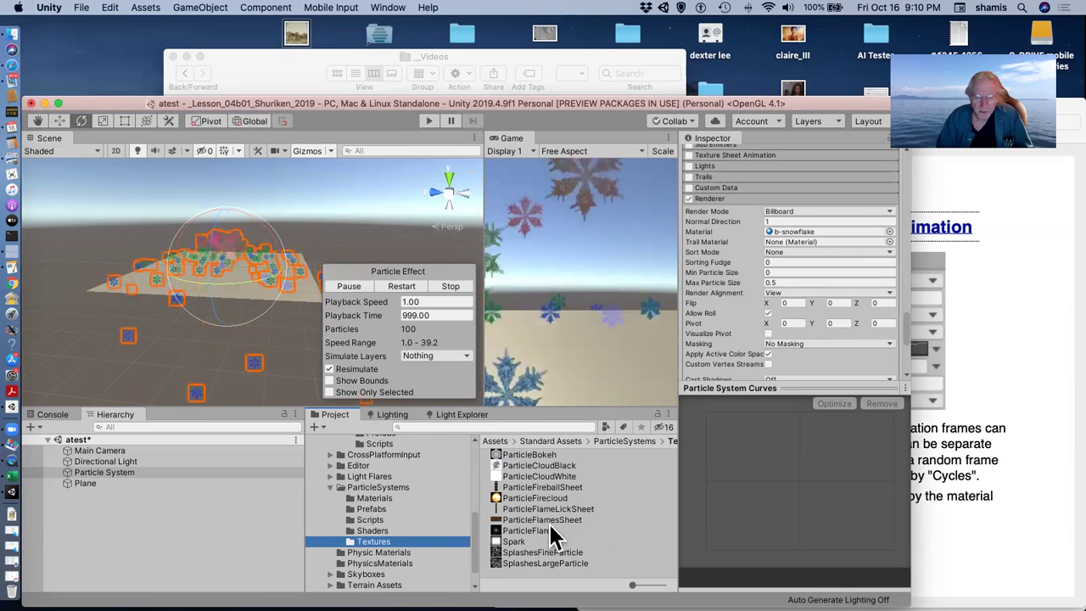
pyautogui.click(538, 510)
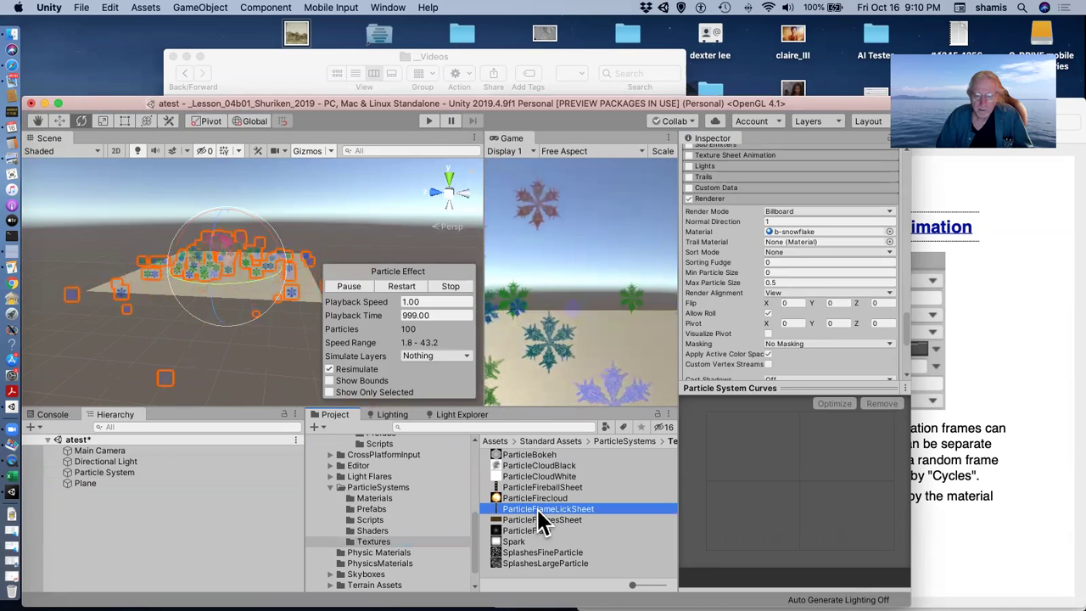
pyautogui.click(563, 520)
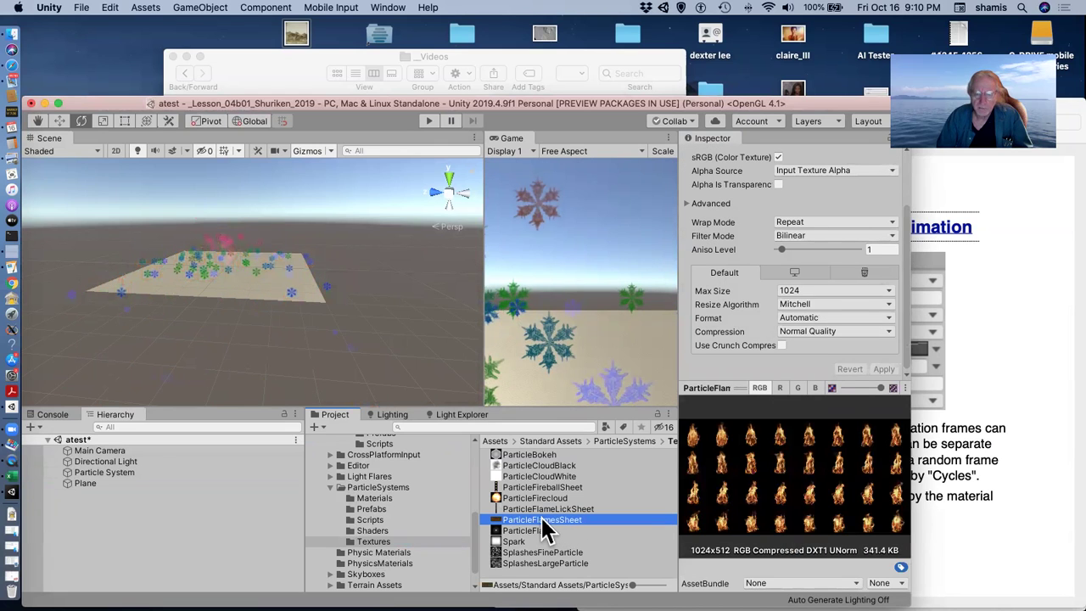
# Step: Try assigning ParticleFlamesSheet as the renderer Material, inspect ParticleFlameLickSheet, and return to the PDF
pyautogui.click(204, 472)
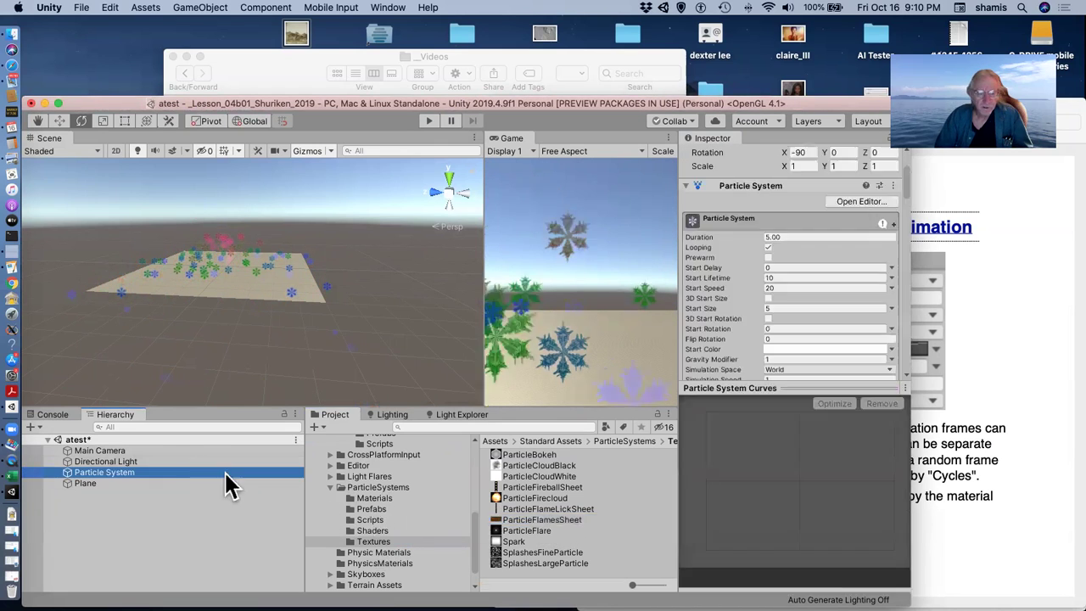
pyautogui.moveTo(548, 514); pyautogui.dragTo(786, 312)
pyautogui.moveTo(560, 511); pyautogui.dragTo(793, 233)
pyautogui.click(552, 509)
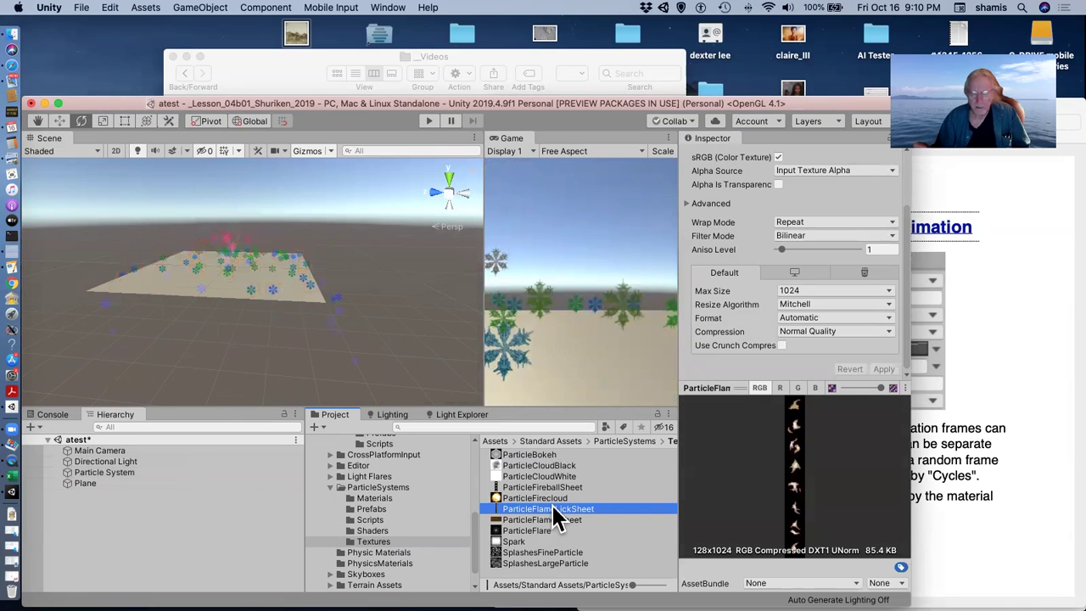
pyautogui.click(979, 352)
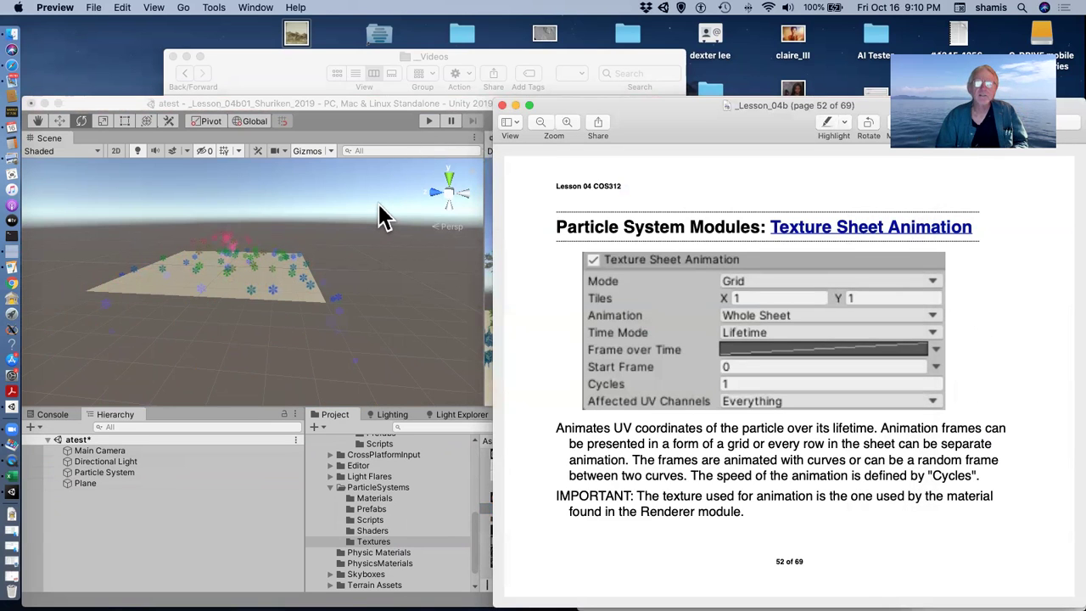